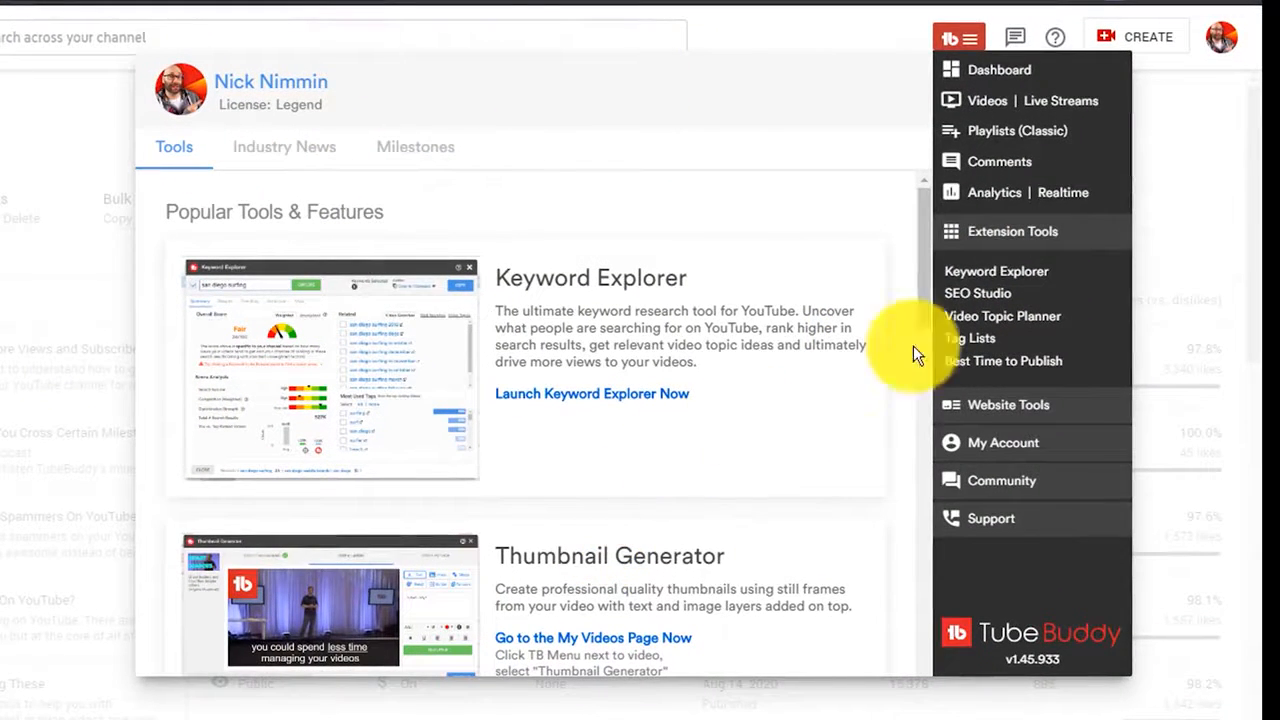
Open Keyword Explorer from TubeBuddy's extension tools.
{"action": "left_click", "coordinate": [1012, 410]}
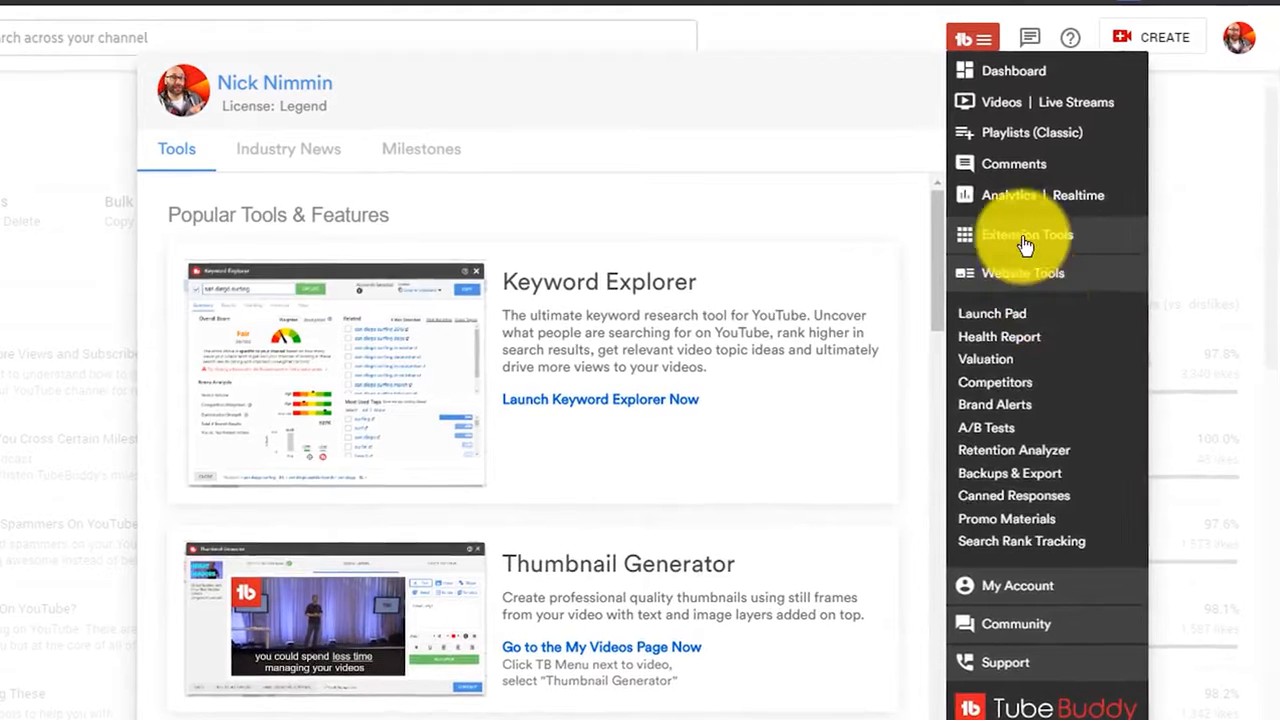
{"action": "left_click", "coordinate": [1030, 246]}
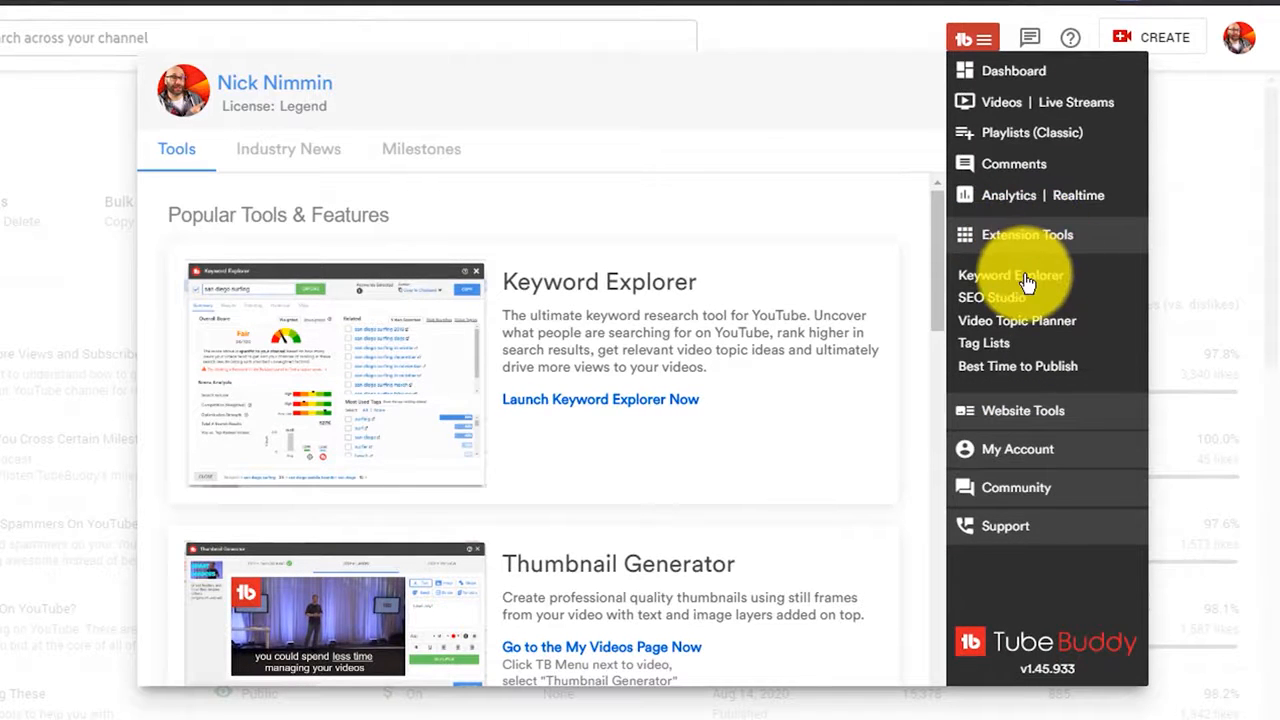
{"action": "left_click", "coordinate": [1027, 280]}
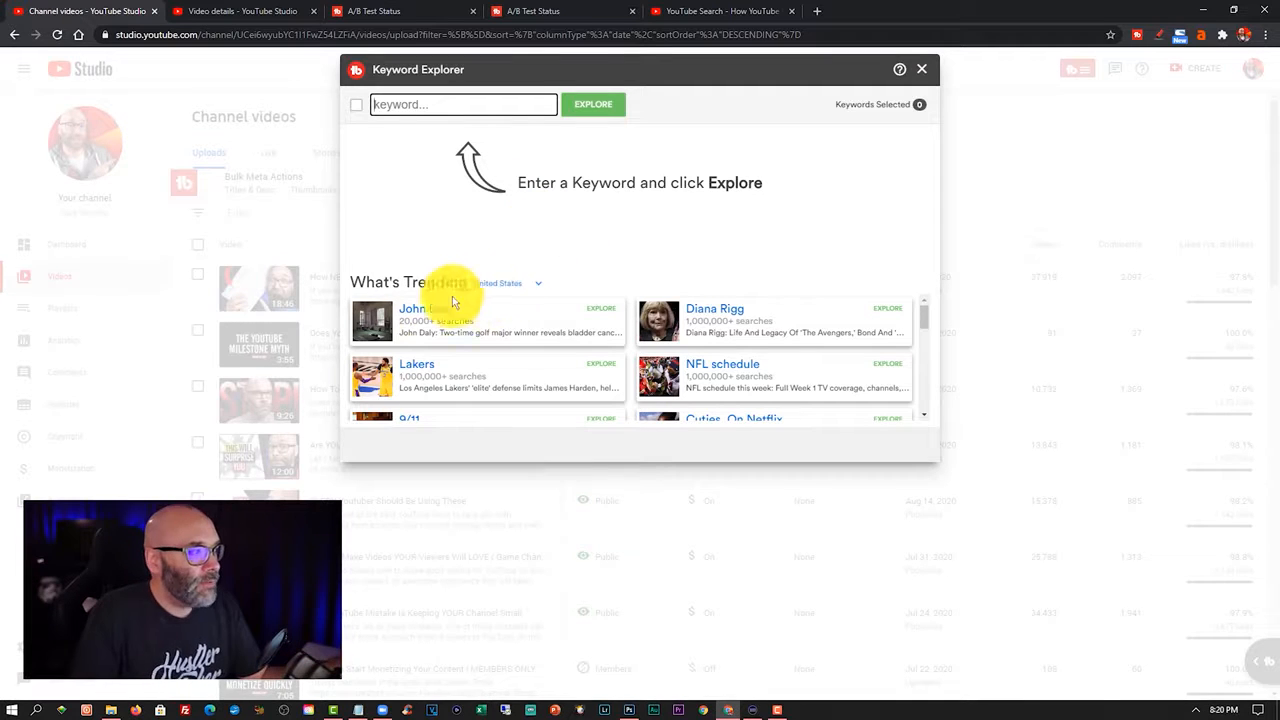
Browse the United States What's Trending topics in Keyword Explorer and return to the start of the list.
{"action": "scroll", "coordinate": [796, 349], "scroll_direction": "down", "scroll_amount": 2}
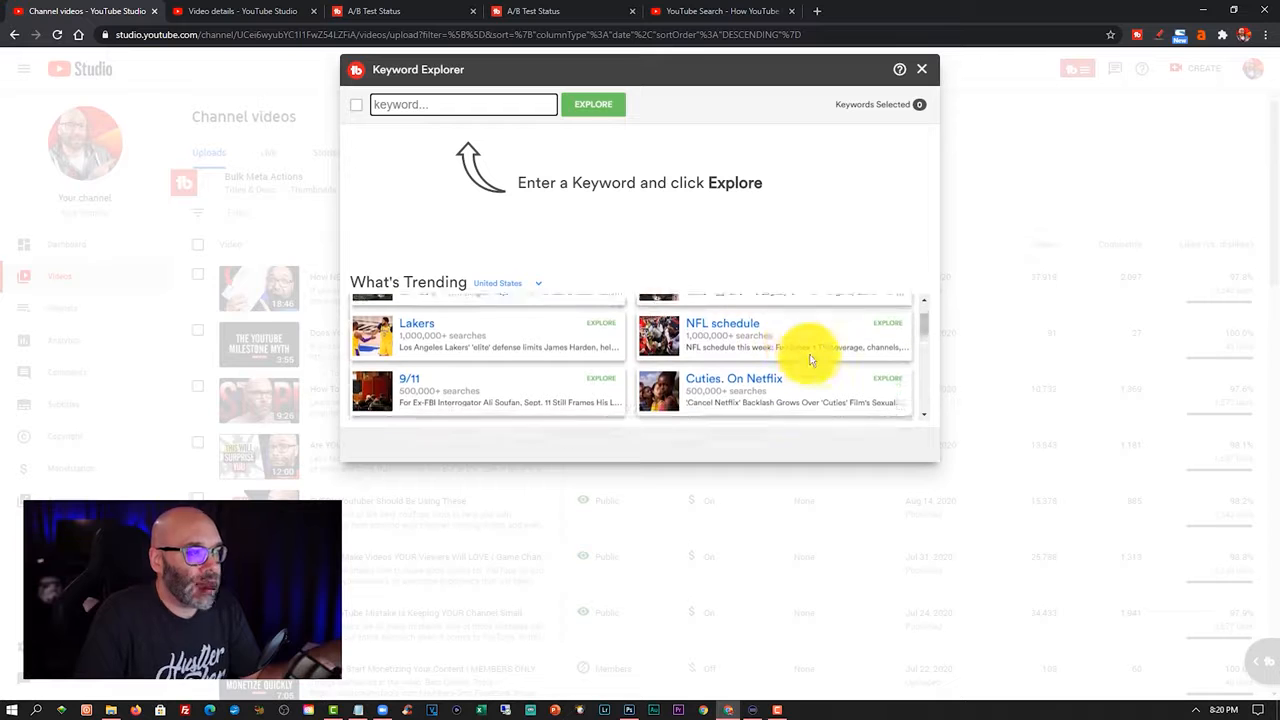
{"action": "scroll", "coordinate": [816, 357], "scroll_direction": "down", "scroll_amount": 5}
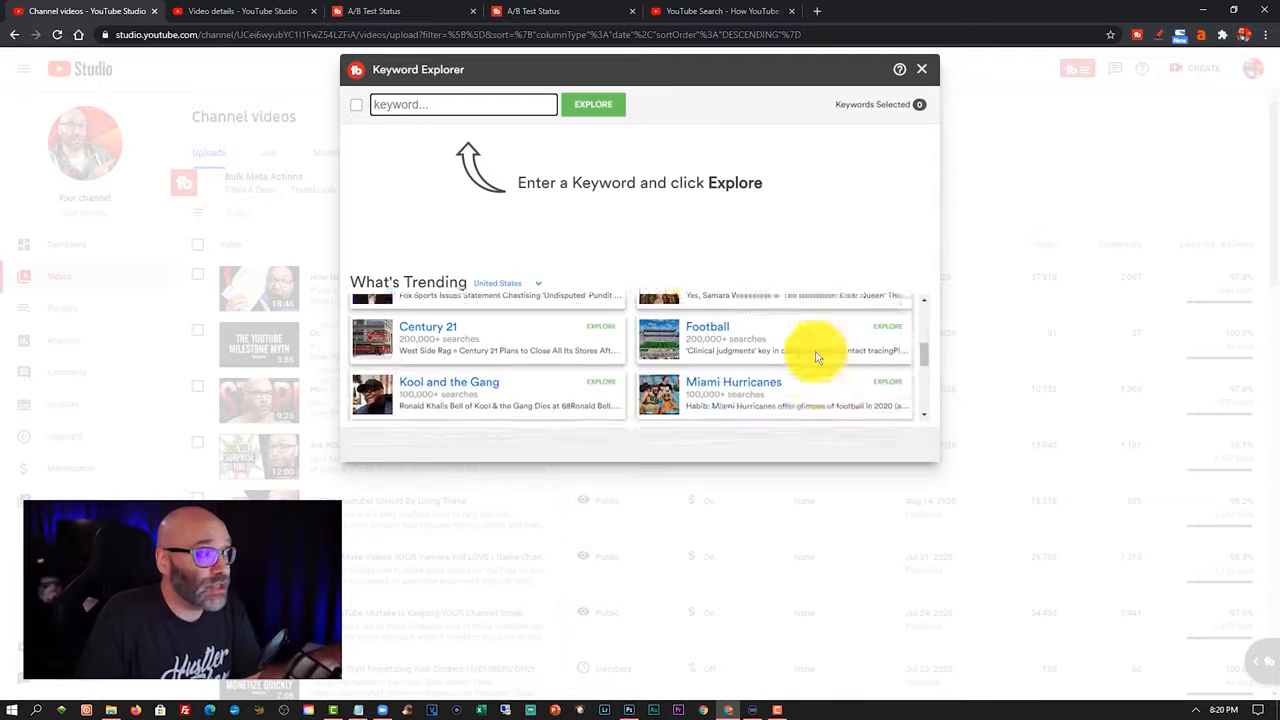
{"action": "scroll", "coordinate": [820, 360], "scroll_direction": "down", "scroll_amount": 5}
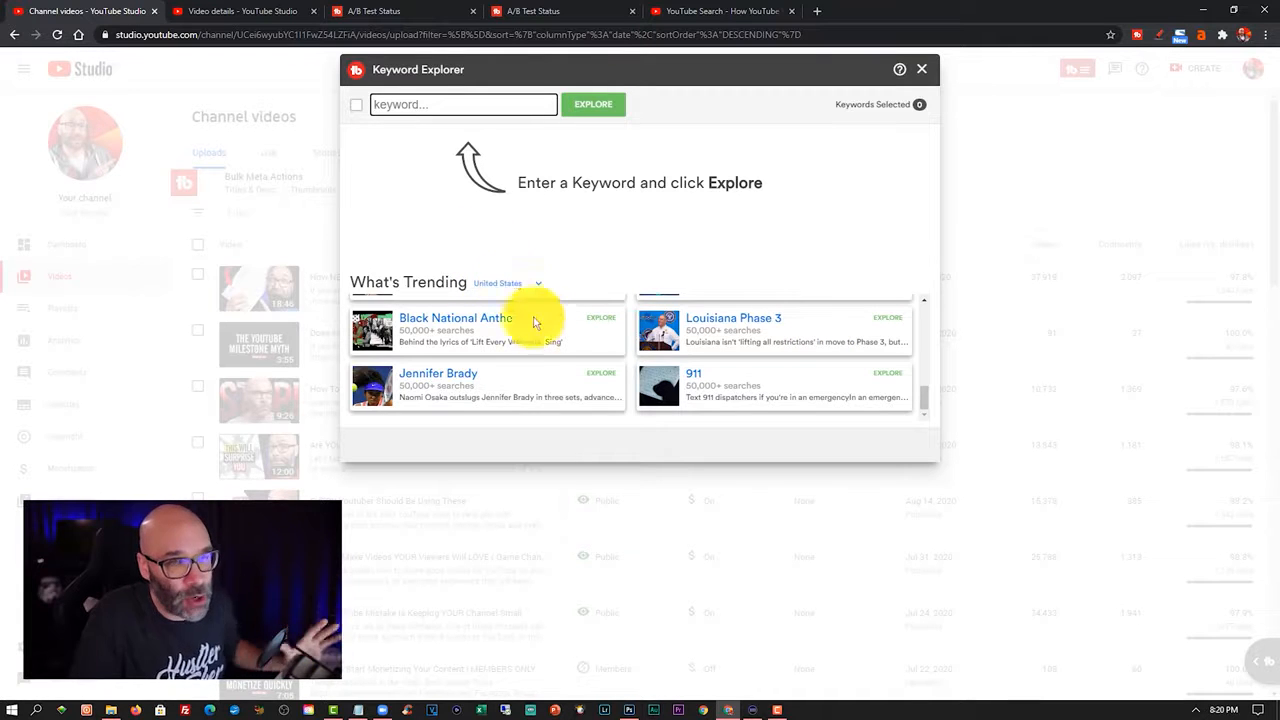
{"action": "scroll", "coordinate": [835, 388], "scroll_direction": "up", "scroll_amount": 1}
{"action": "scroll", "coordinate": [835, 388], "scroll_direction": "up", "scroll_amount": 10}
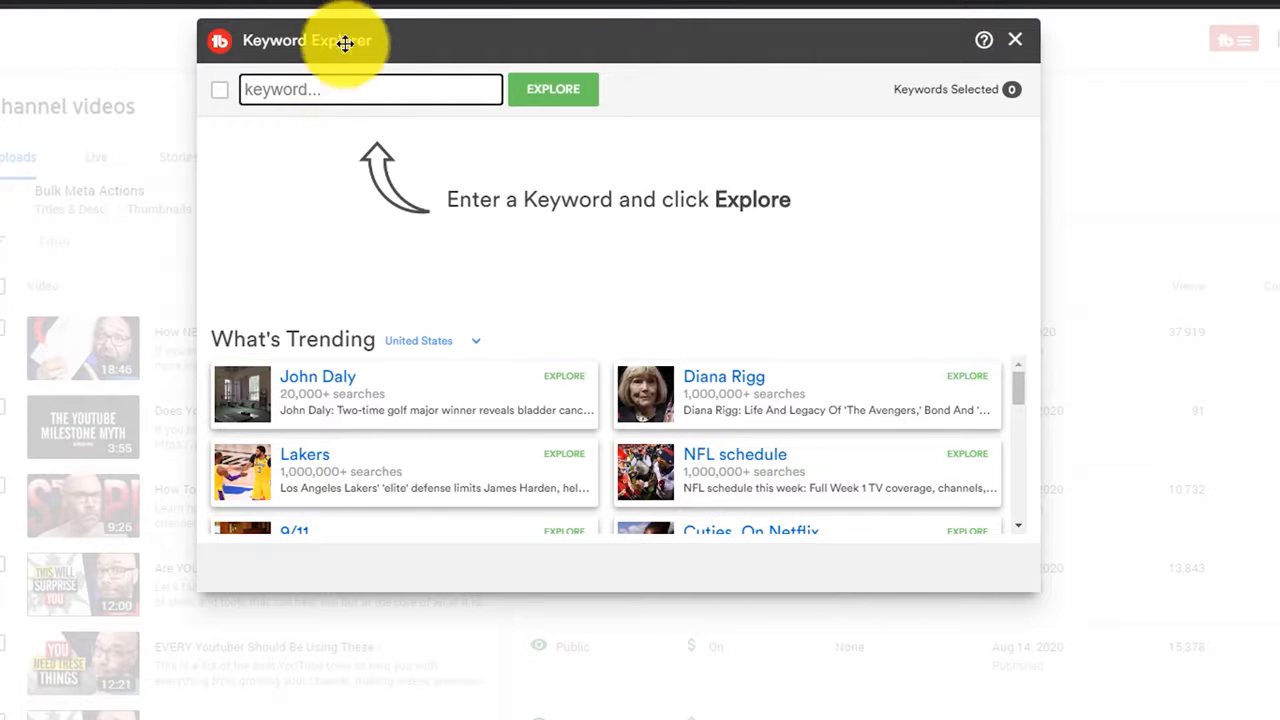
Explore the keyword "nfl schedule" and check its overall score.
{"action": "type", "text": "nfl schedule"}
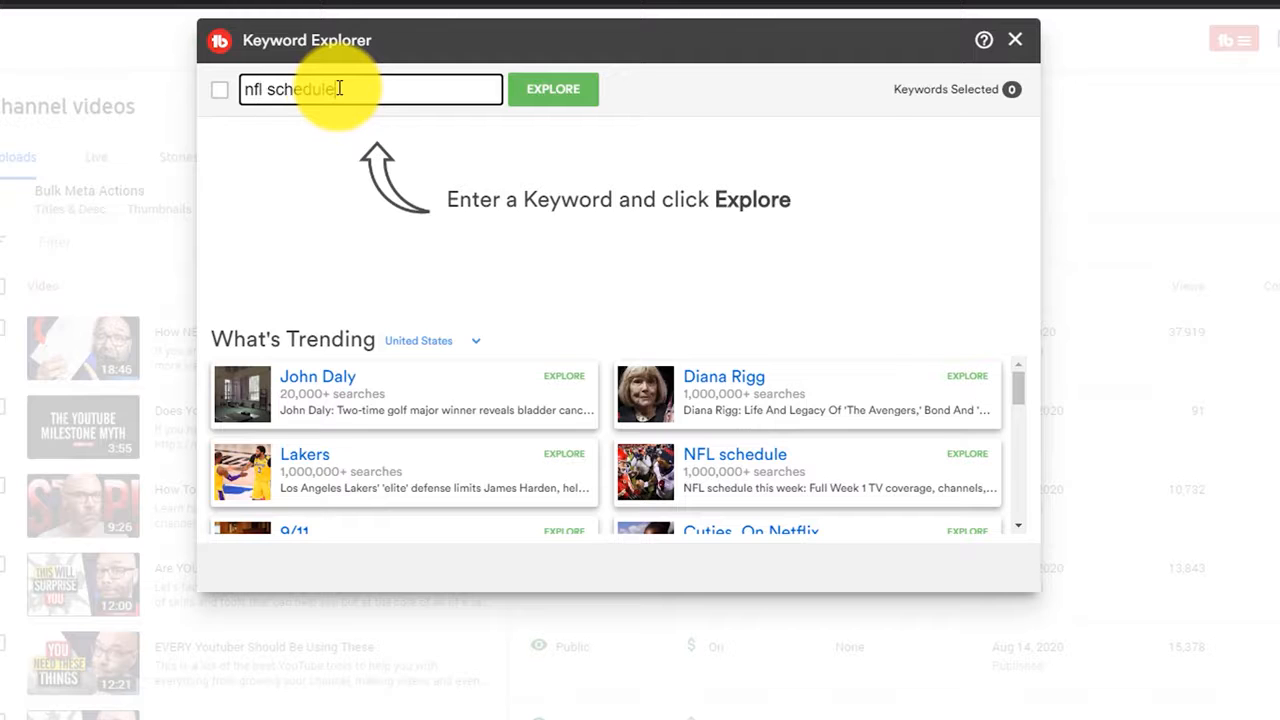
{"action": "key", "text": "Return"}
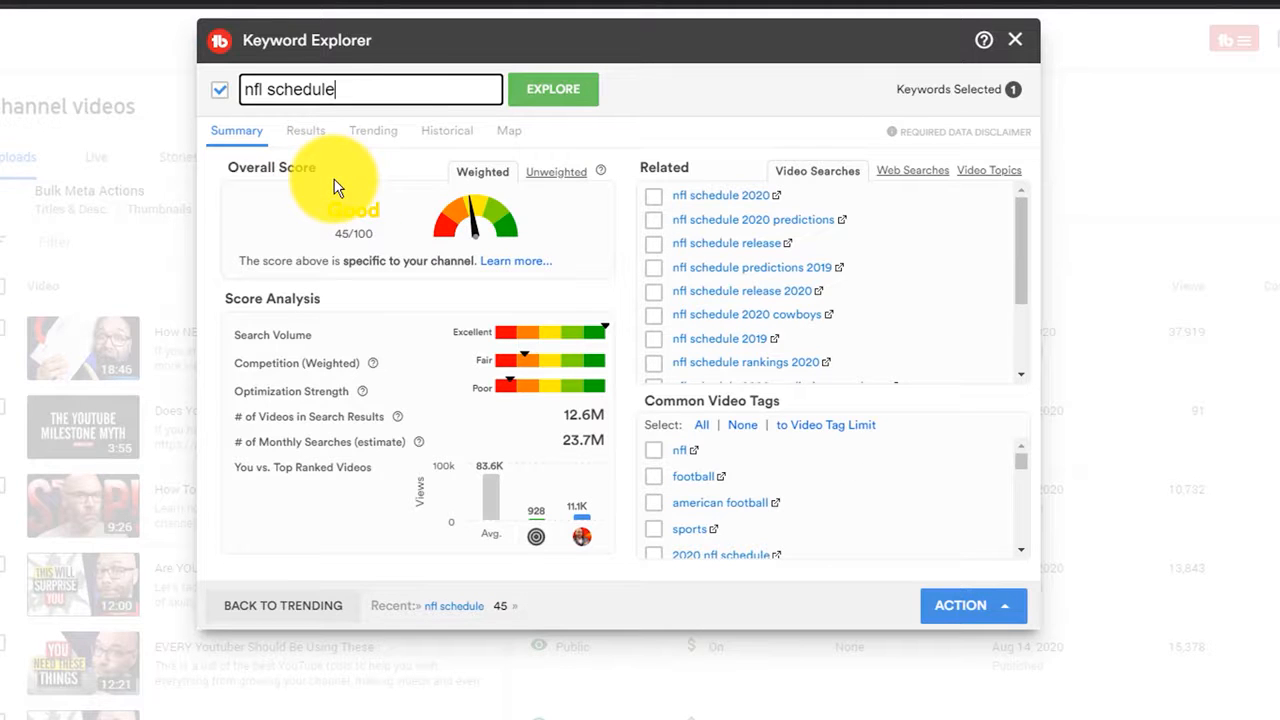
{"action": "left_click_drag", "start_coordinate": [330, 211], "coordinate": [359, 230]}
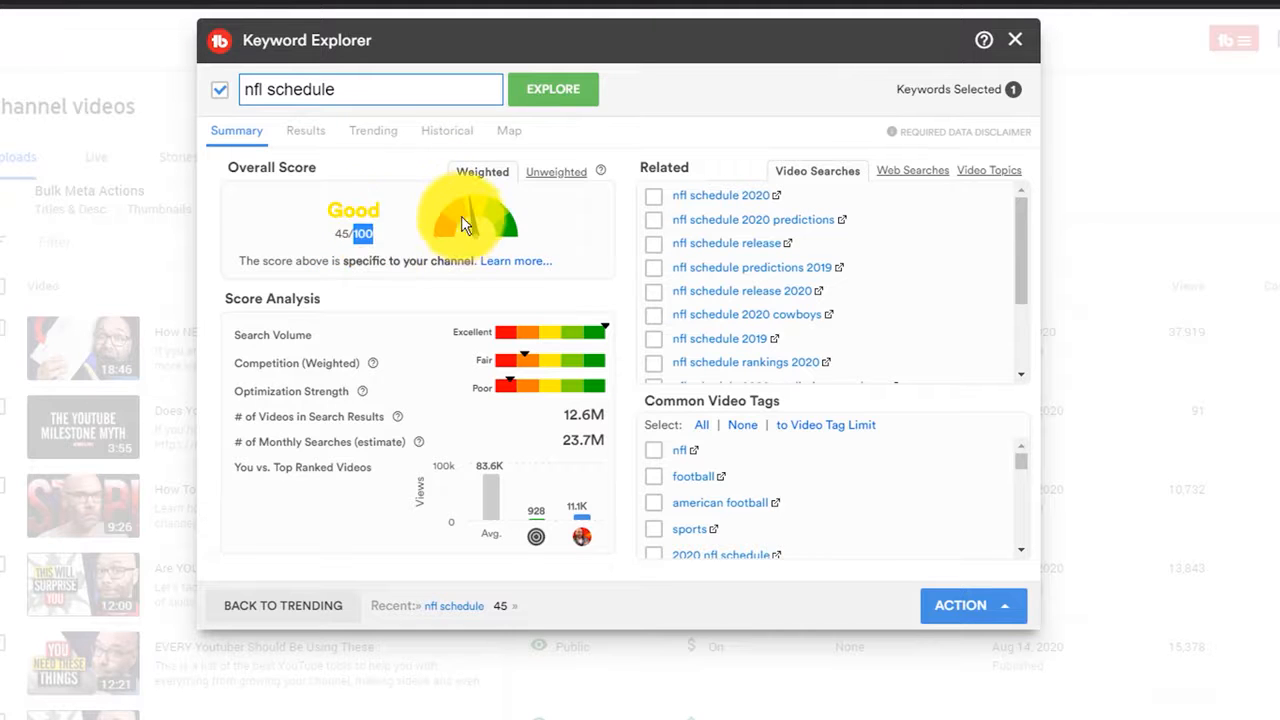
{"action": "left_click", "coordinate": [399, 225]}
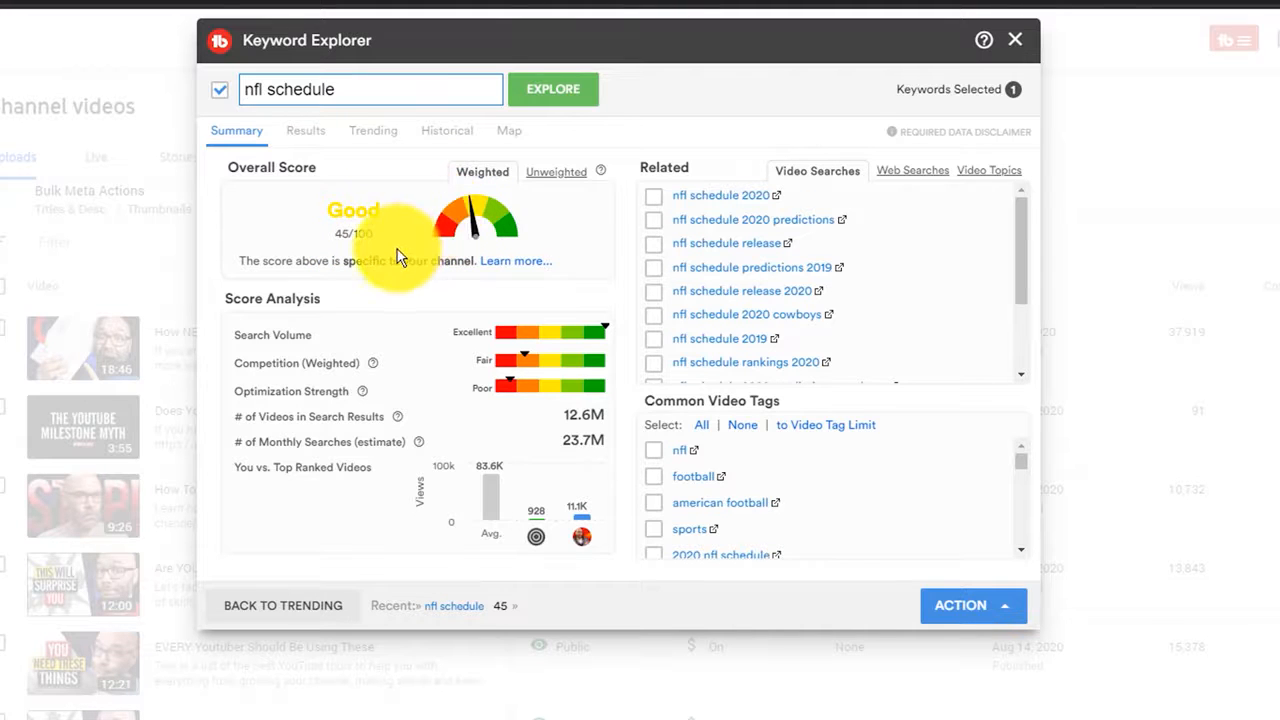
Compare the unweighted and weighted overall scores for "nfl schedule", finishing on the weighted score.
{"action": "left_click", "coordinate": [559, 177]}
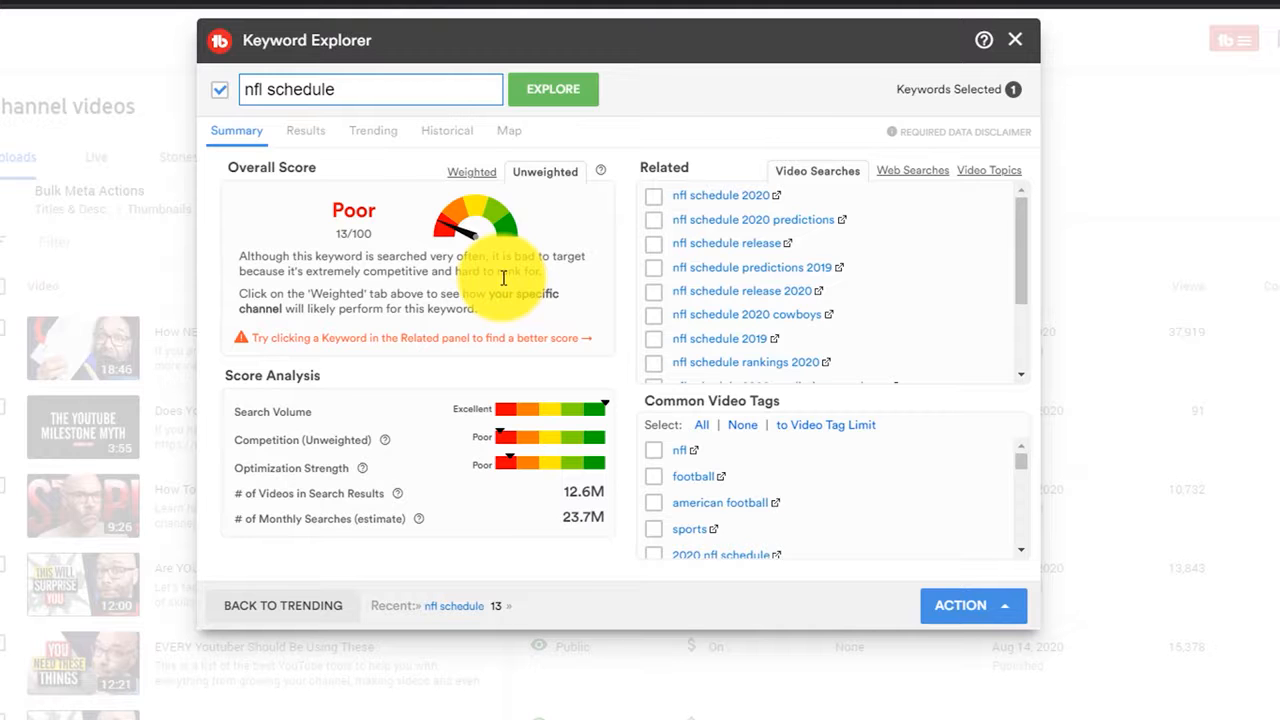
{"action": "left_click", "coordinate": [476, 171]}
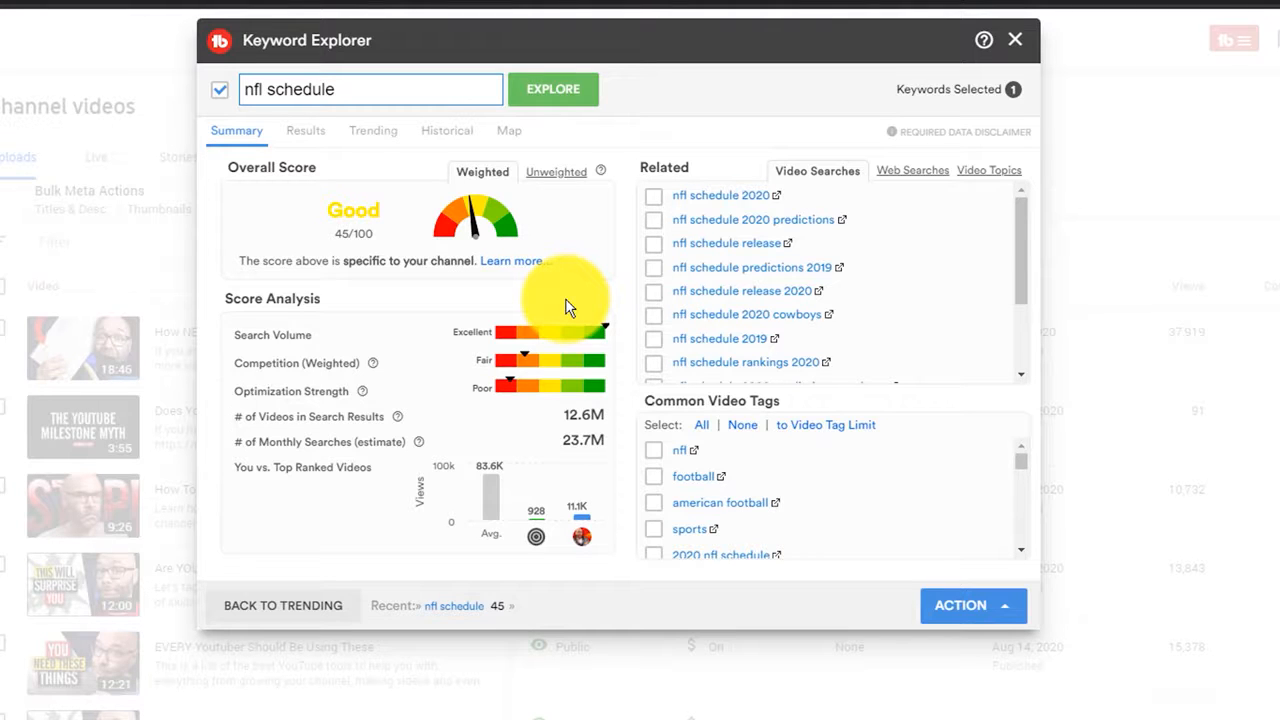
{"action": "left_click", "coordinate": [483, 187]}
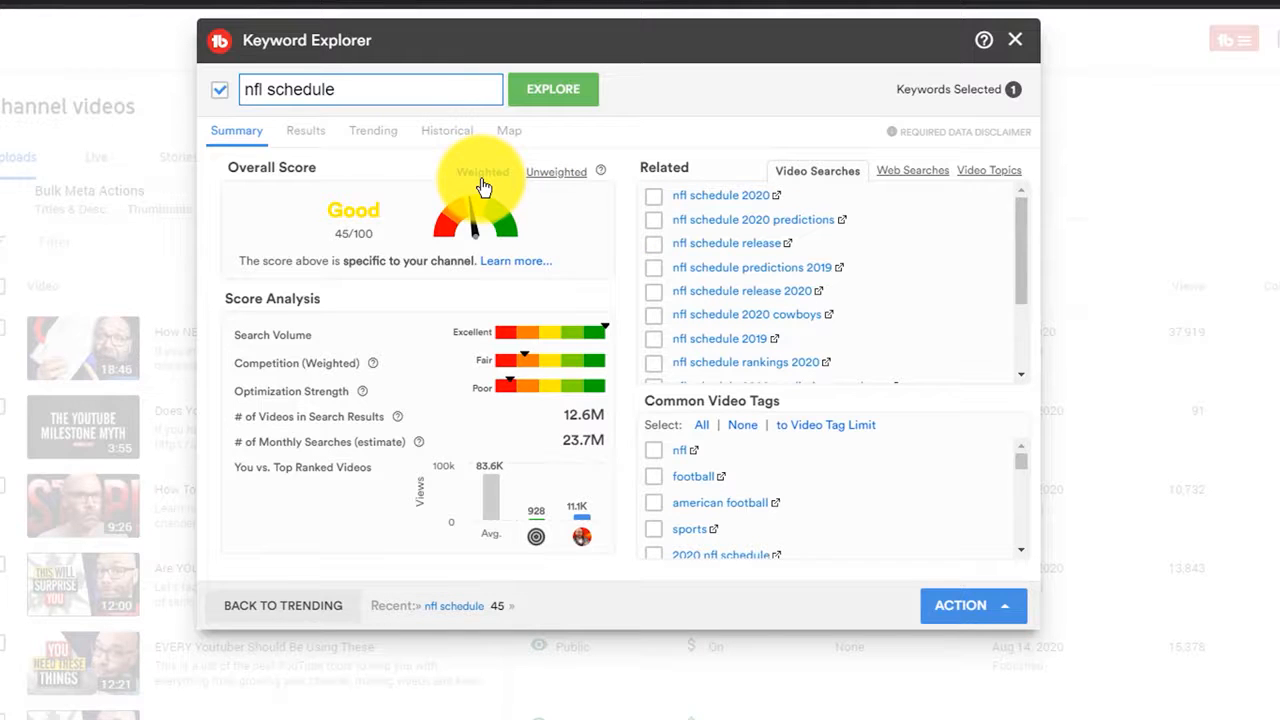
{"action": "left_click", "coordinate": [565, 177]}
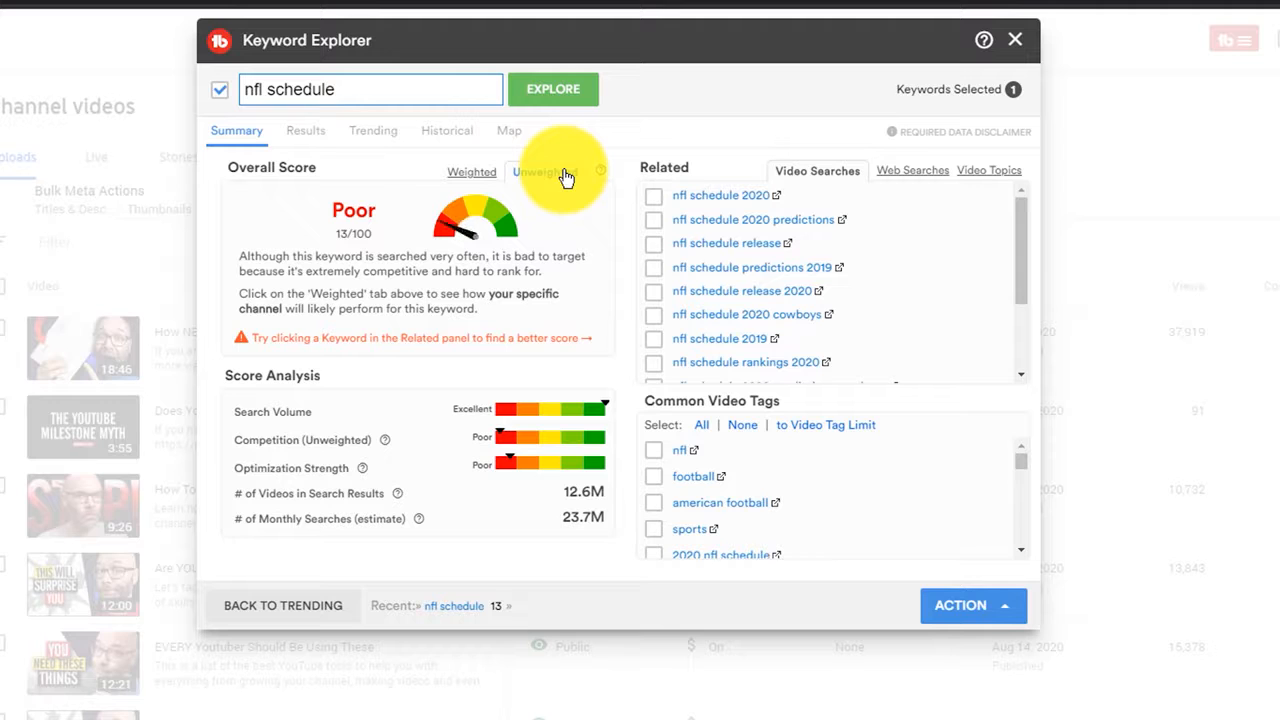
{"action": "left_click", "coordinate": [479, 176]}
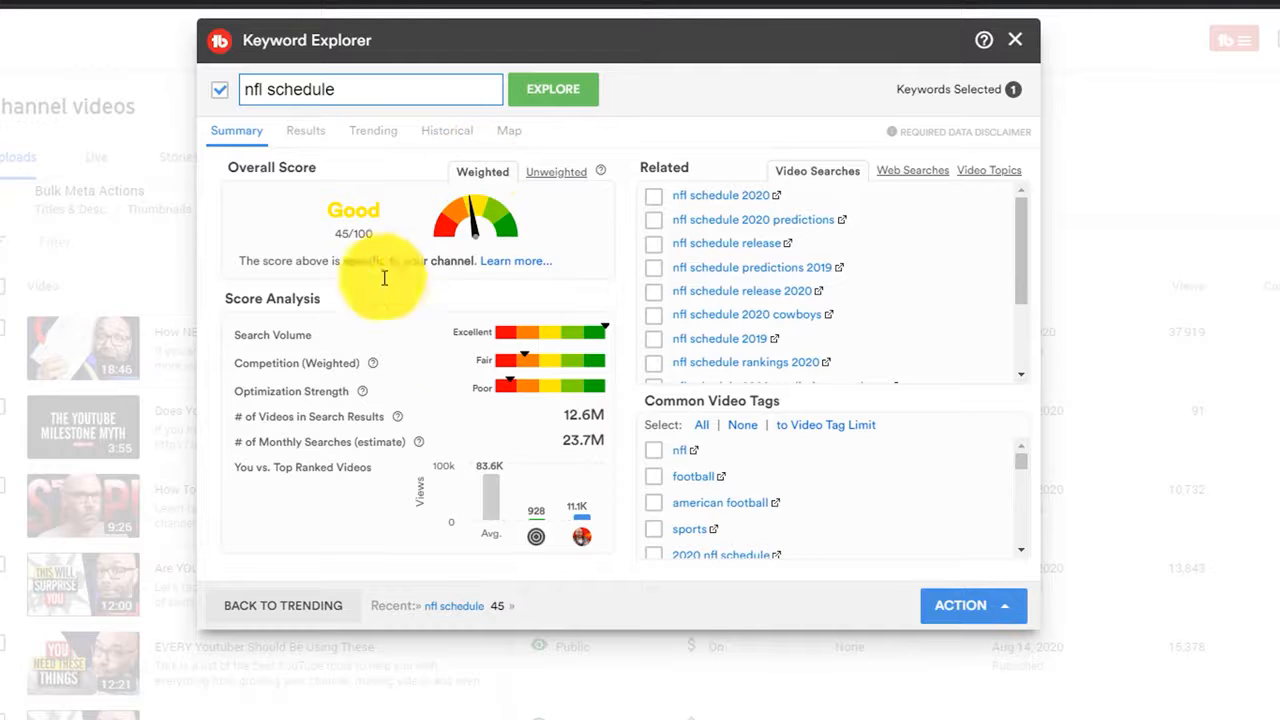
{"action": "left_click_drag", "start_coordinate": [311, 216], "coordinate": [404, 258]}
{"action": "left_click", "coordinate": [543, 253]}
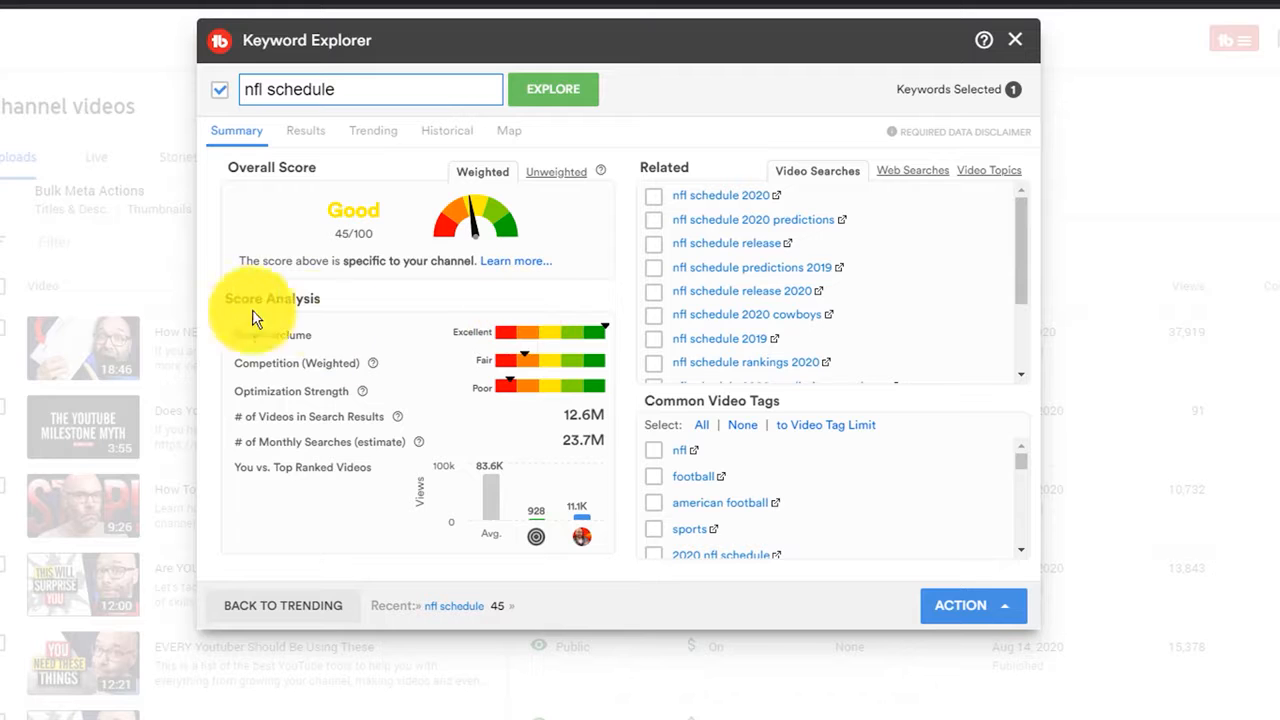
Examine the search volume and weighted competition ratings in the score analysis for "nfl schedule".
{"action": "left_click_drag", "start_coordinate": [223, 296], "coordinate": [318, 298]}
{"action": "left_click_drag", "start_coordinate": [233, 335], "coordinate": [409, 334]}
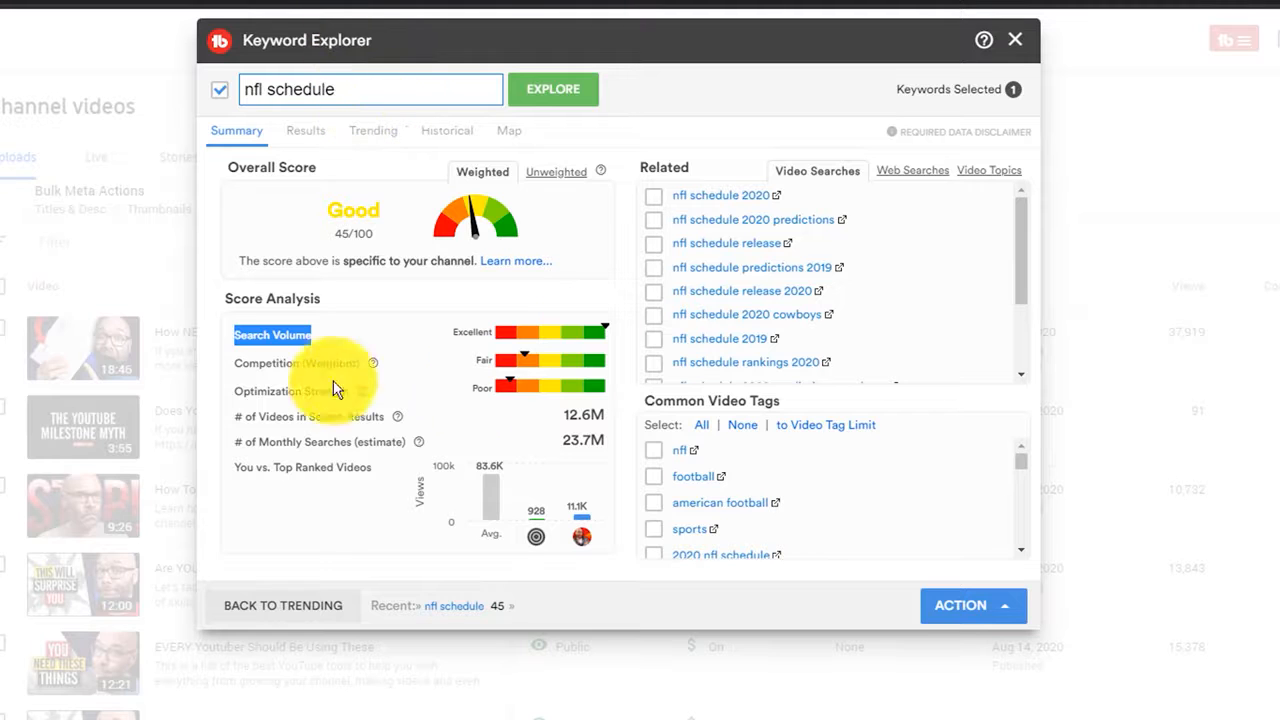
{"action": "left_click", "coordinate": [230, 368]}
{"action": "left_click_drag", "start_coordinate": [230, 364], "coordinate": [353, 353]}
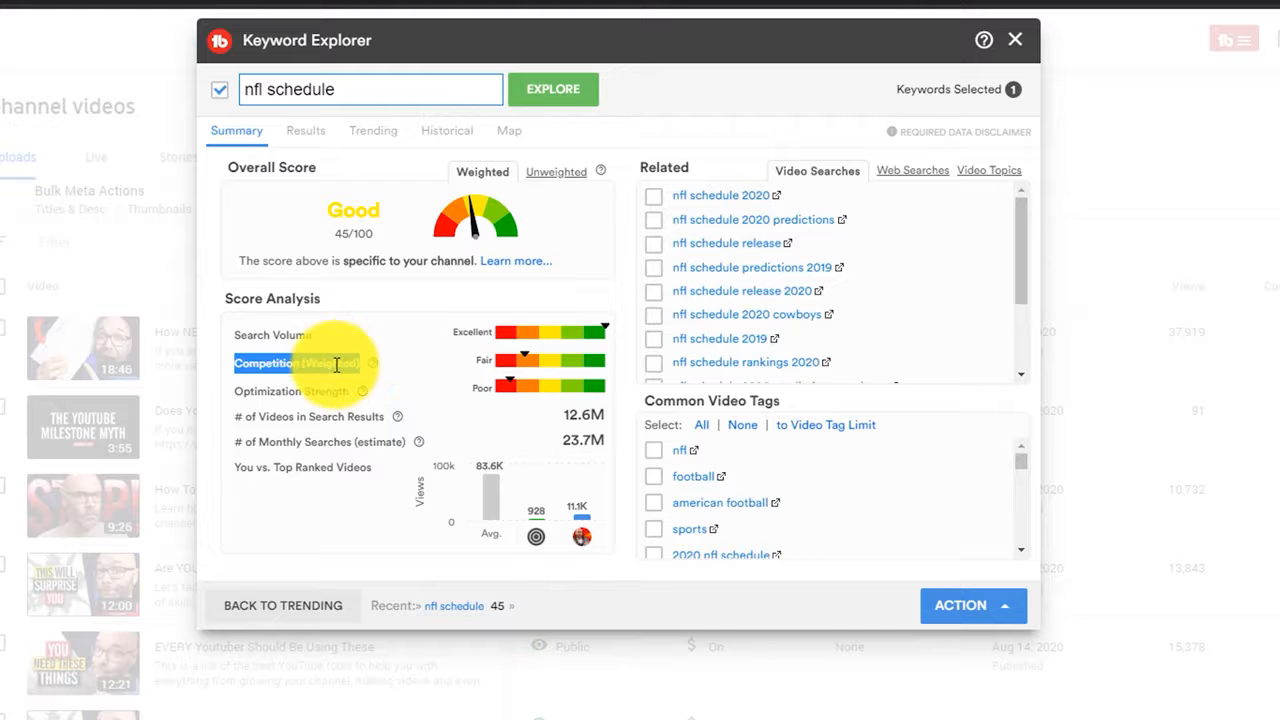
{"action": "left_click", "coordinate": [335, 364]}
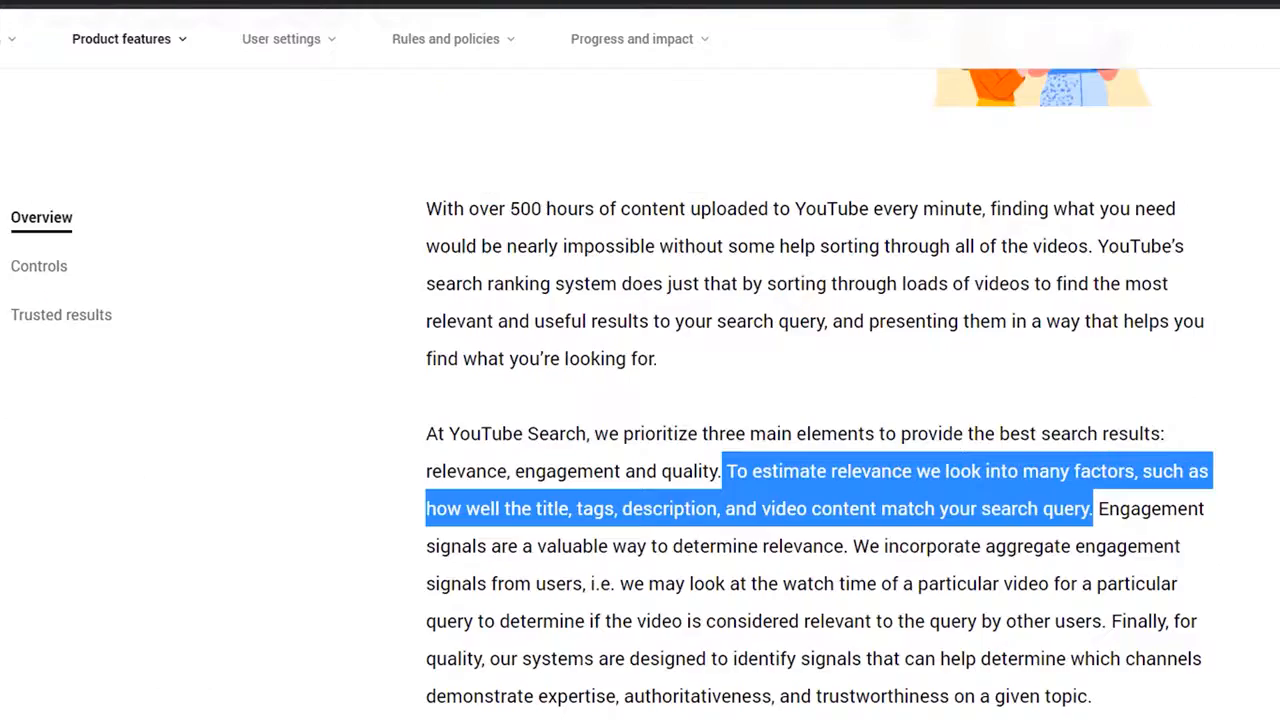
On the How YouTube Works search page, highlight the sentence about estimating relevance from title, tags, description and video content.
{"action": "left_click", "coordinate": [120, 39]}
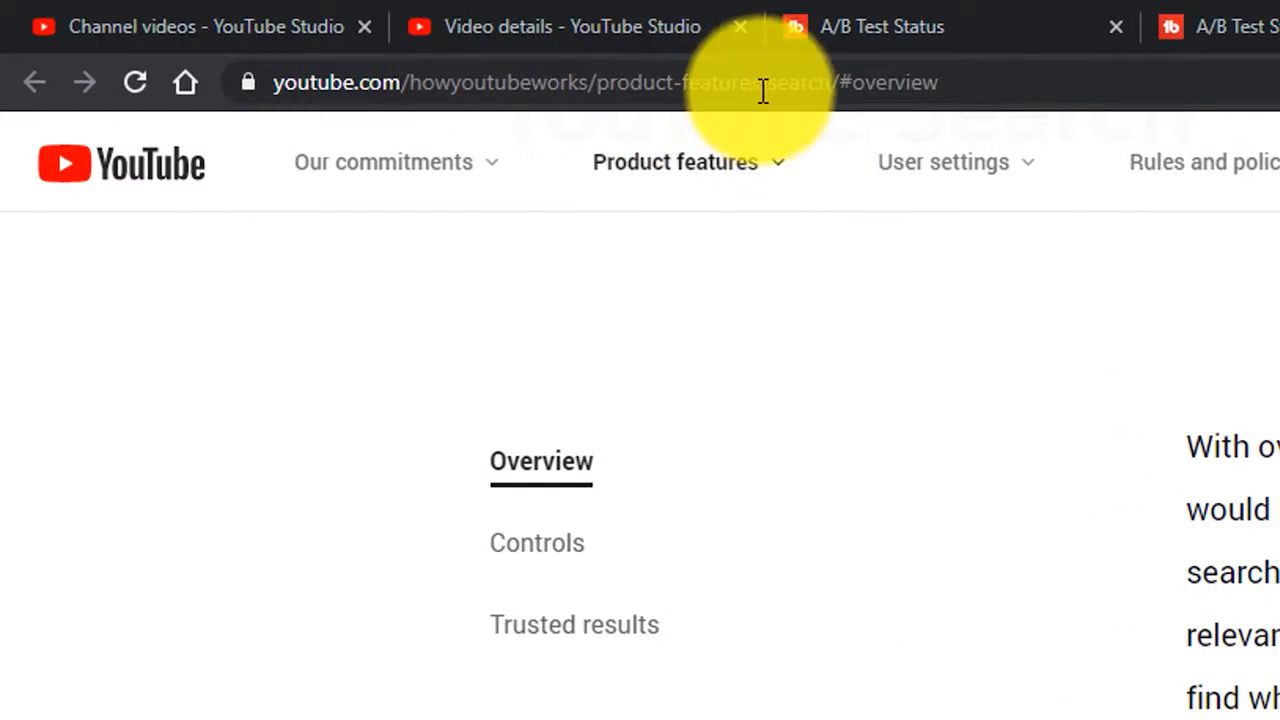
{"action": "left_click_drag", "start_coordinate": [1046, 80], "coordinate": [372, 98]}
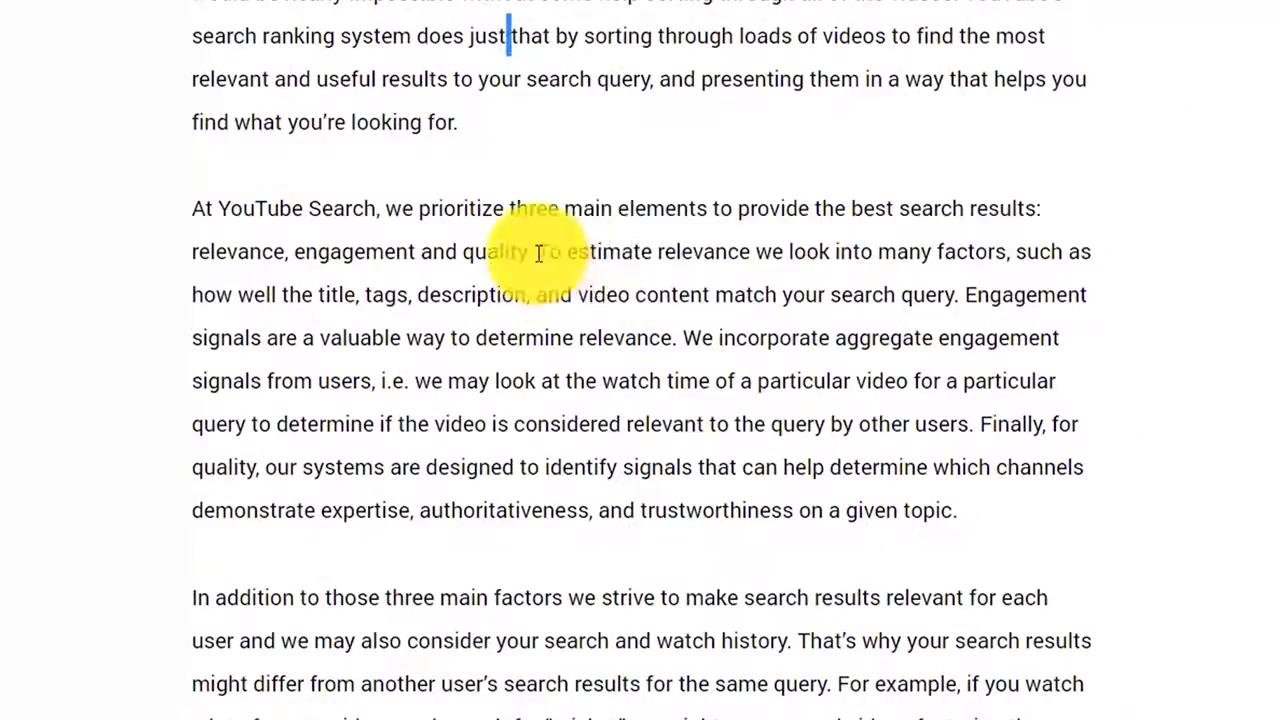
{"action": "left_click_drag", "start_coordinate": [538, 253], "coordinate": [1178, 292]}
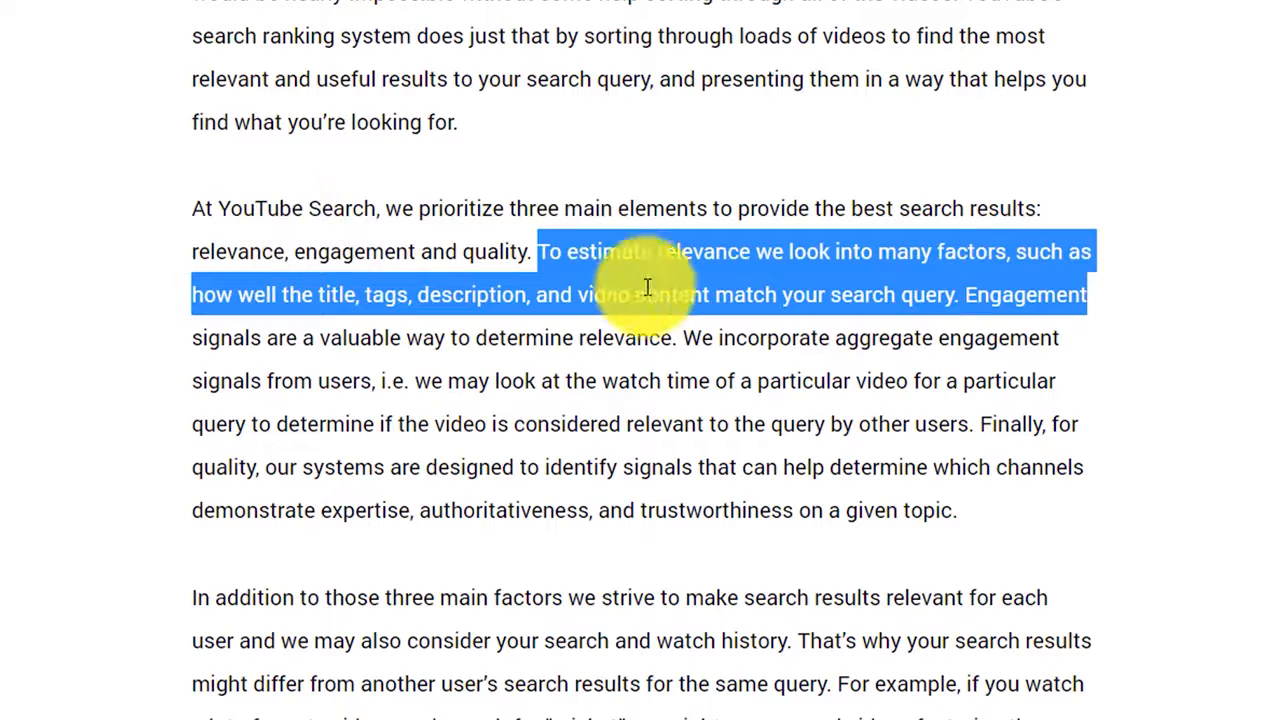
{"action": "left_click", "coordinate": [538, 253]}
{"action": "left_click_drag", "start_coordinate": [538, 253], "coordinate": [967, 297]}
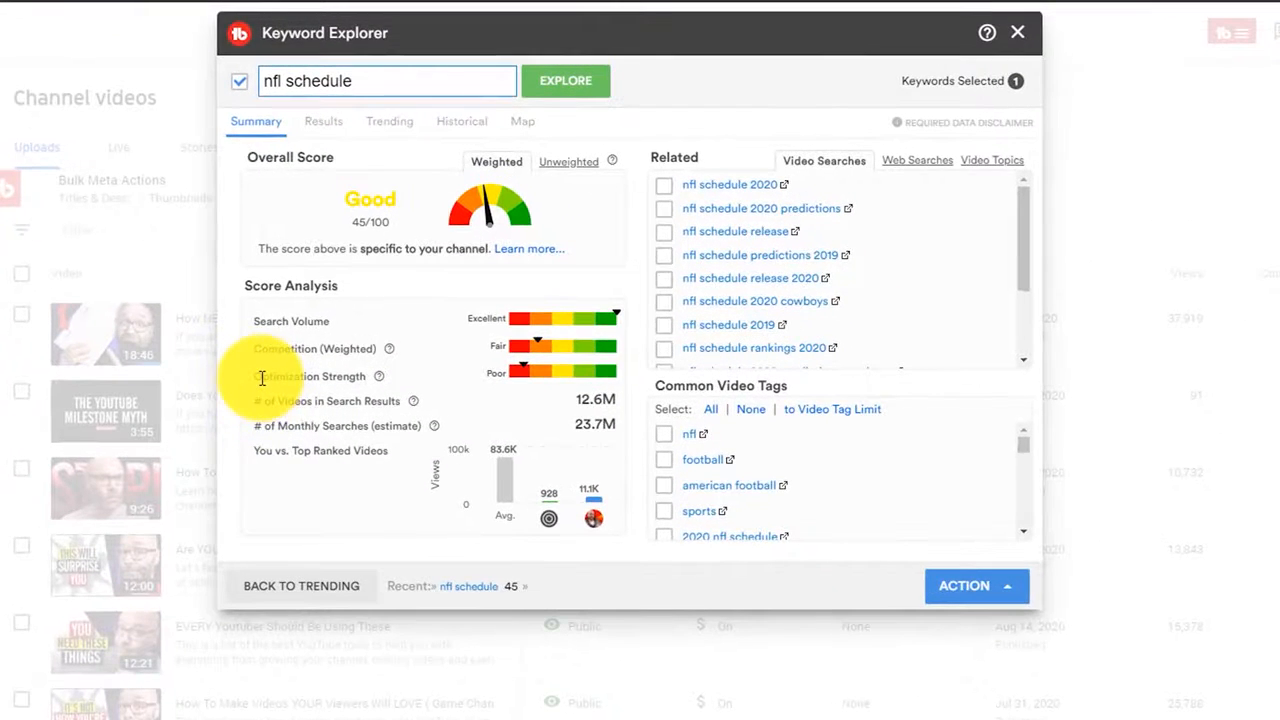
Back in Keyword Explorer, examine the optimization strength, number of videos in search results and estimated monthly searches for "nfl schedule".
{"action": "left_click_drag", "start_coordinate": [372, 320], "coordinate": [415, 318]}
{"action": "left_click_drag", "start_coordinate": [324, 373], "coordinate": [360, 373]}
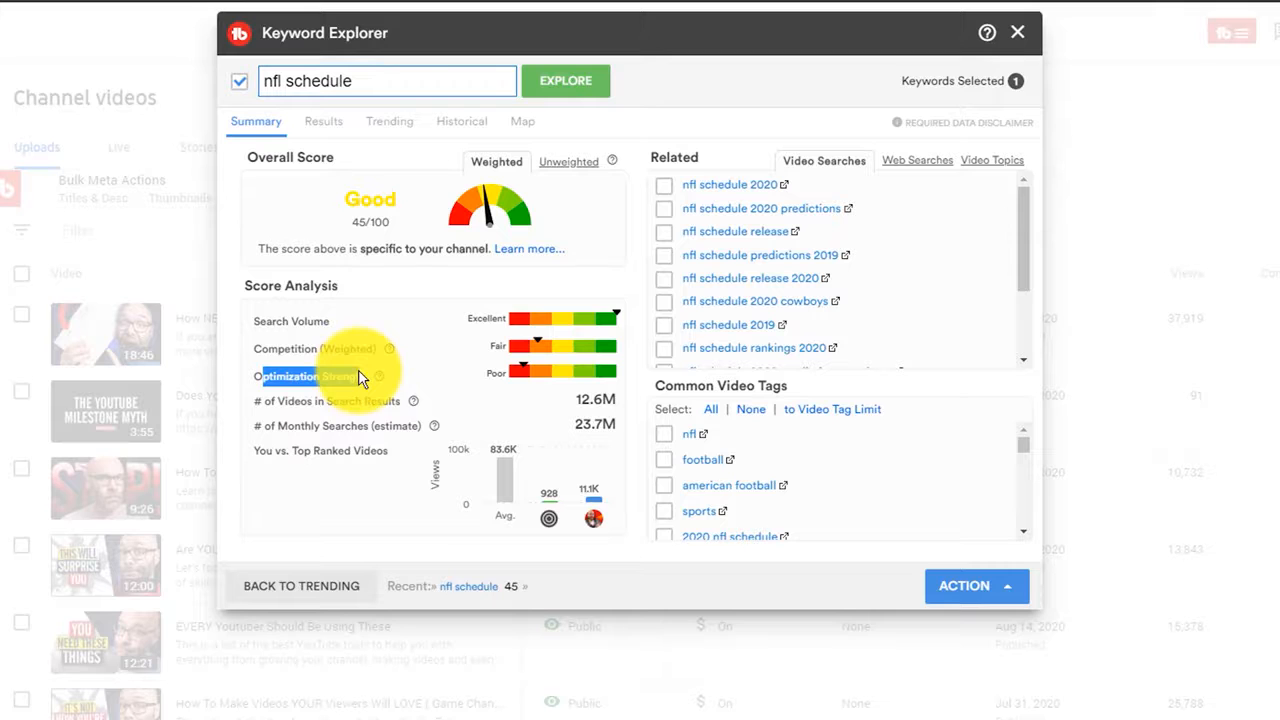
{"action": "left_click", "coordinate": [374, 402]}
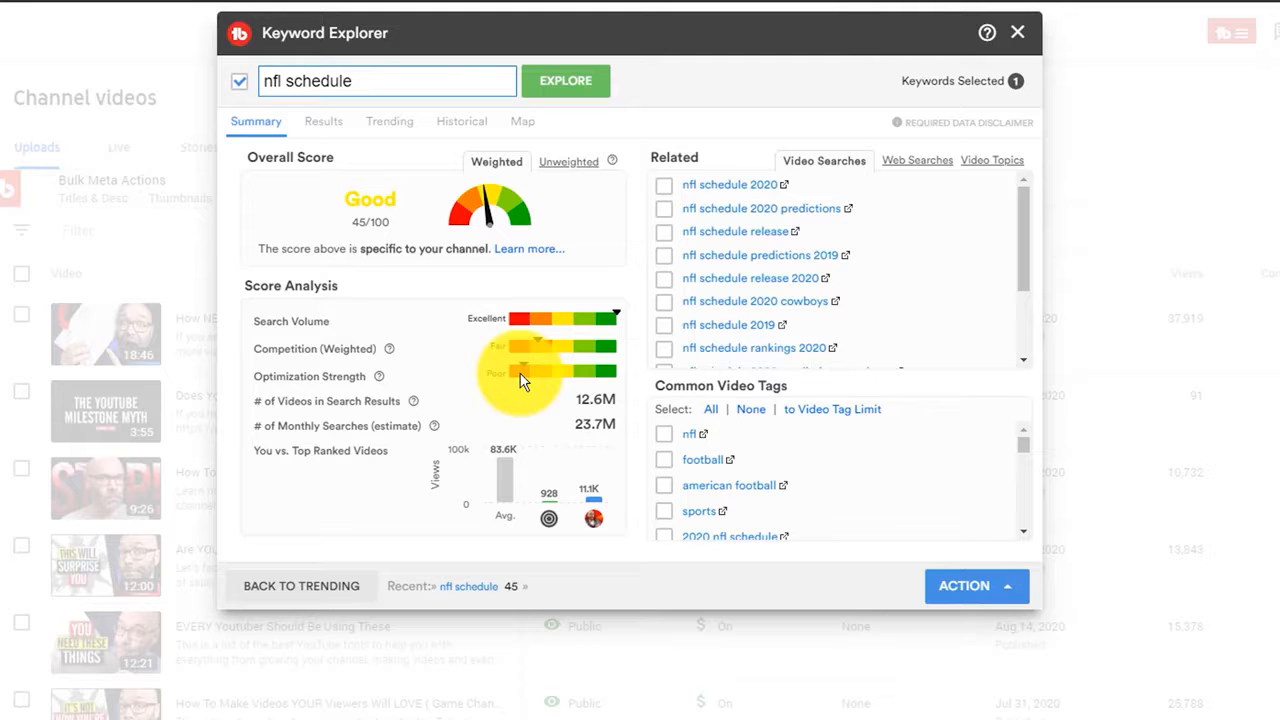
{"action": "left_click_drag", "start_coordinate": [256, 400], "coordinate": [604, 426]}
{"action": "left_click", "coordinate": [608, 424]}
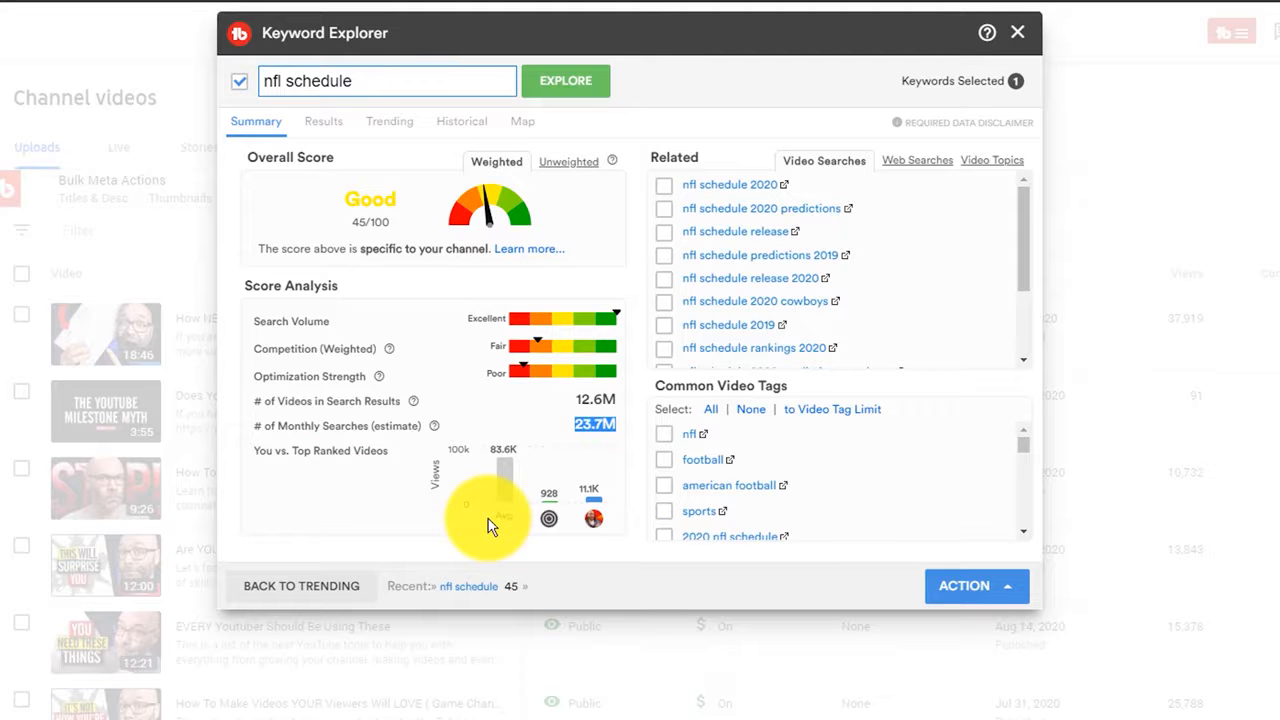
{"action": "left_click", "coordinate": [535, 410]}
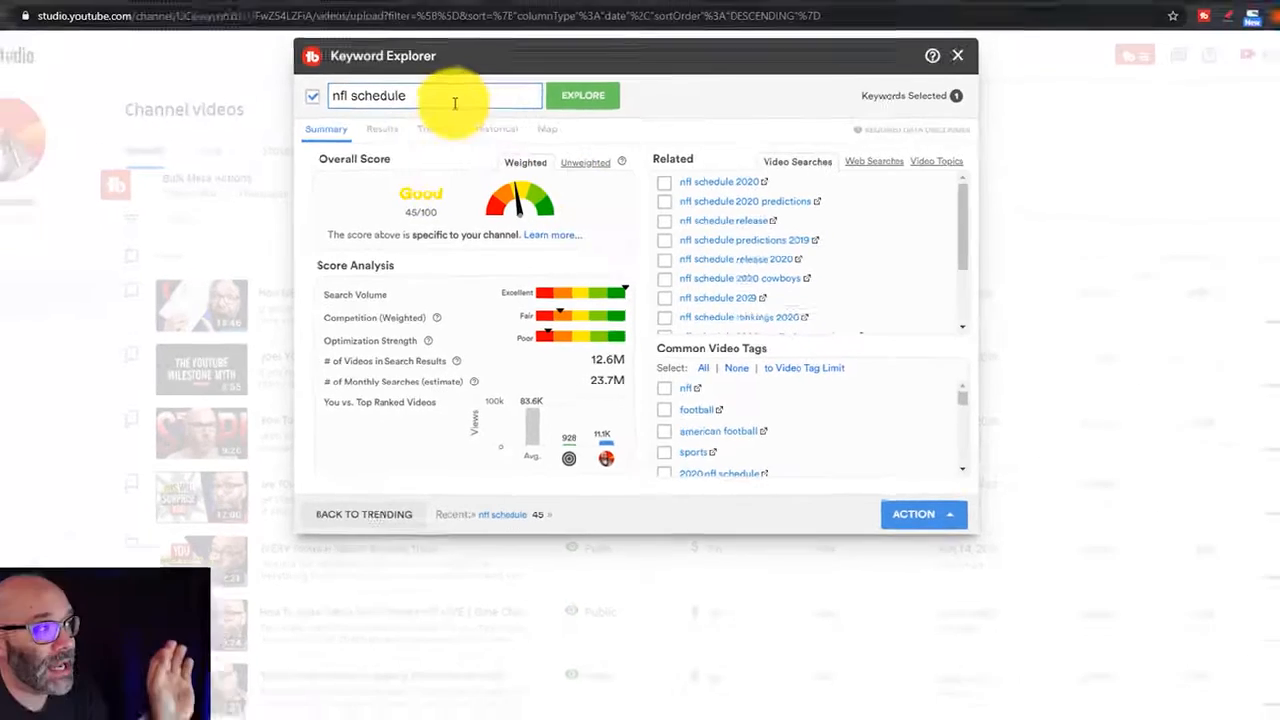
Explore the related video search "nfl schedule 2020" in place of the current keyword.
{"action": "triple_click", "coordinate": [327, 84]}
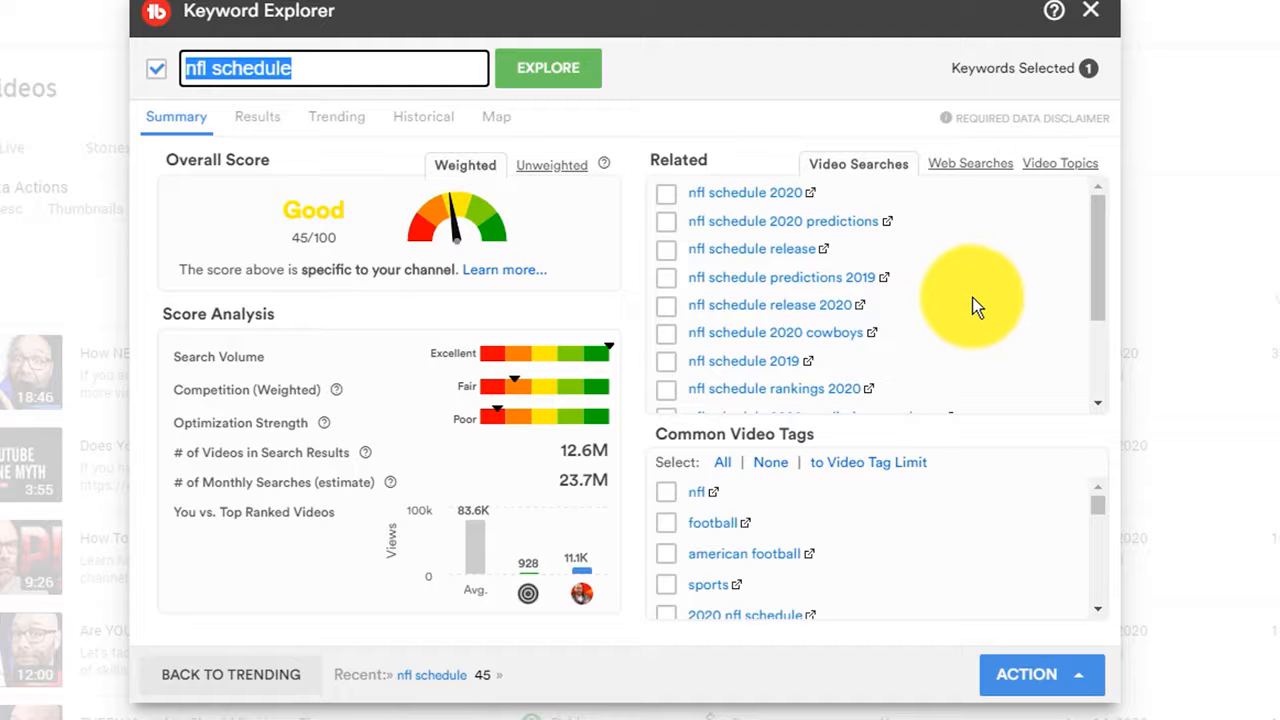
{"action": "left_click", "coordinate": [762, 195]}
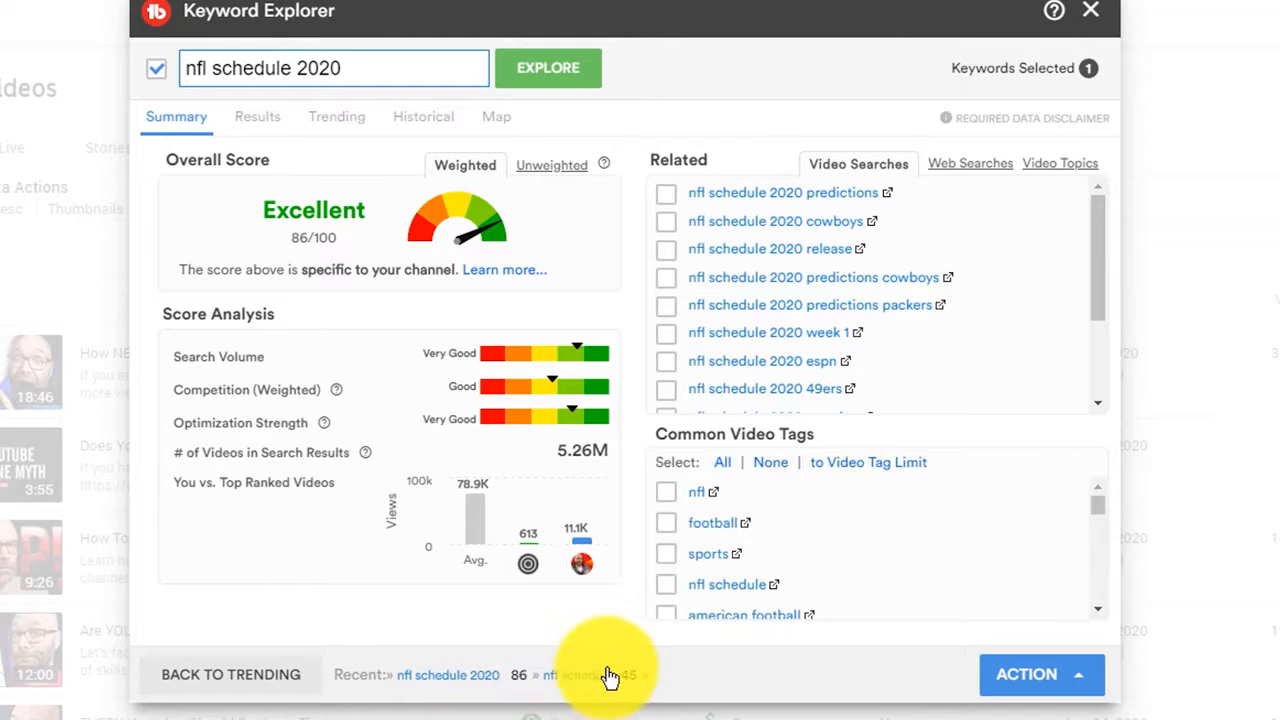
{"action": "left_click_drag", "start_coordinate": [366, 67], "coordinate": [160, 67]}
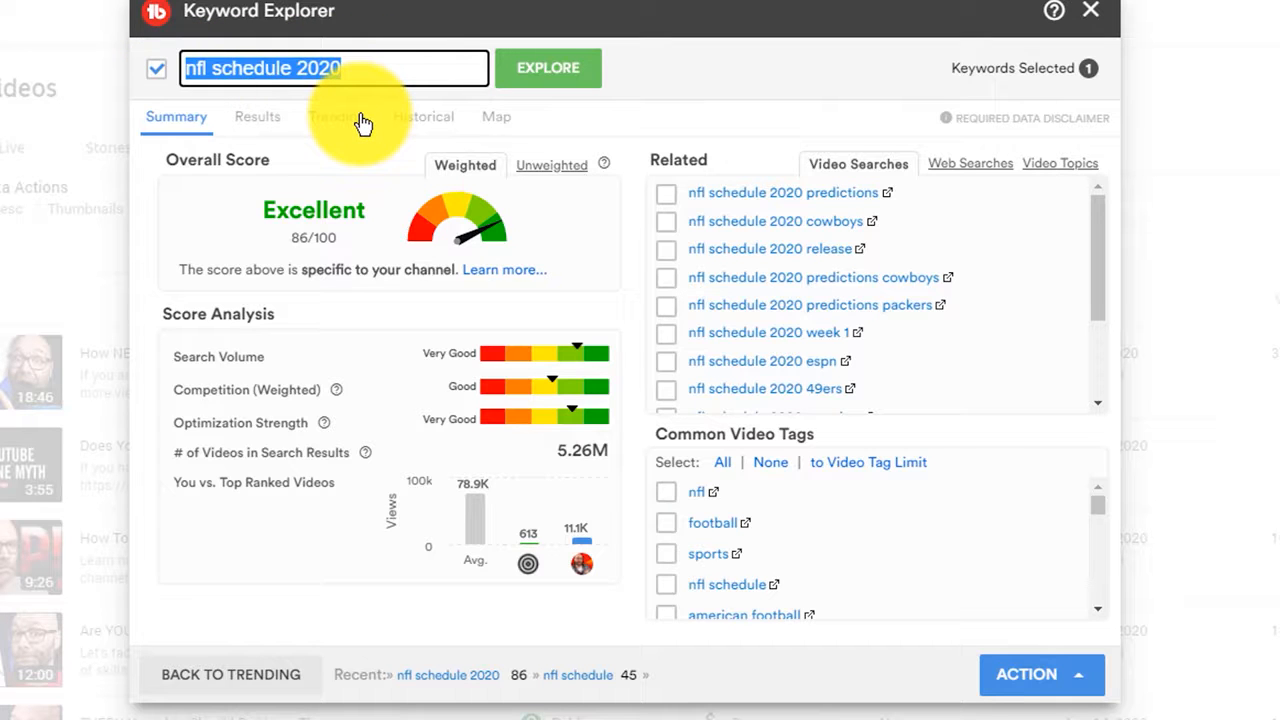
{"action": "left_click", "coordinate": [365, 68]}
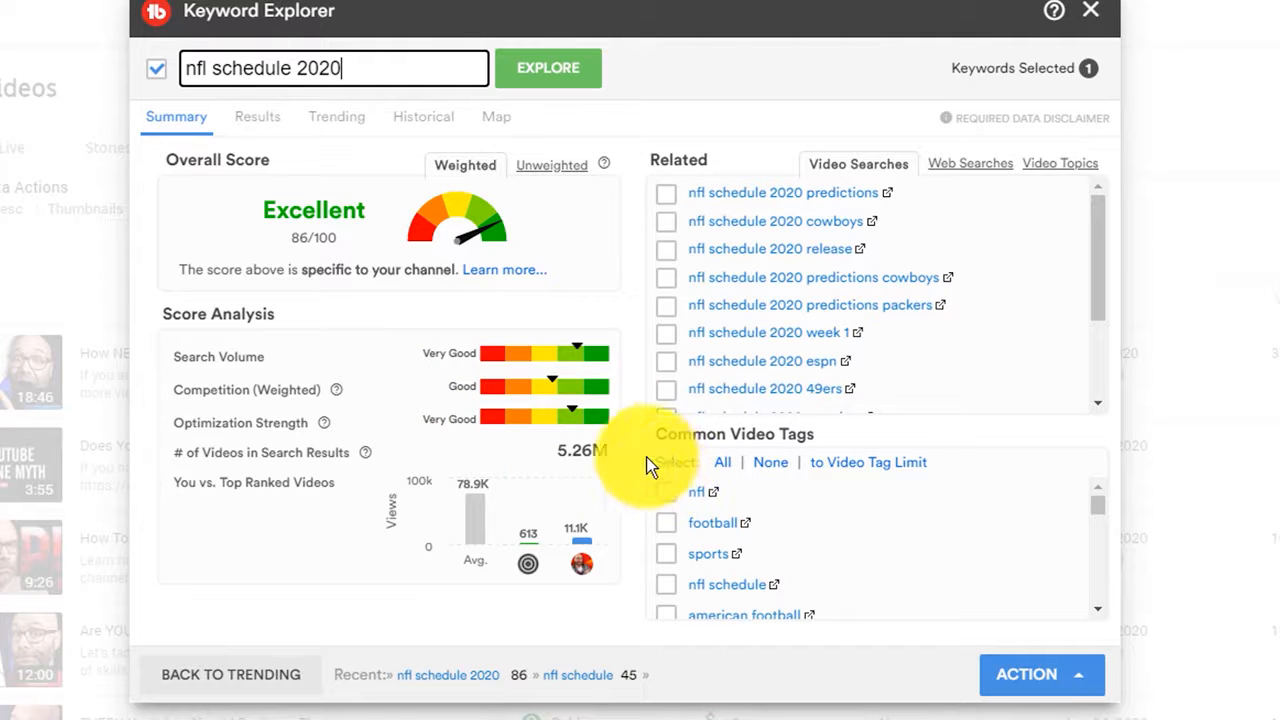
Examine the number of videos in search results for the year-specific keyword "nfl schedule 2020".
{"action": "double_click", "coordinate": [302, 66]}
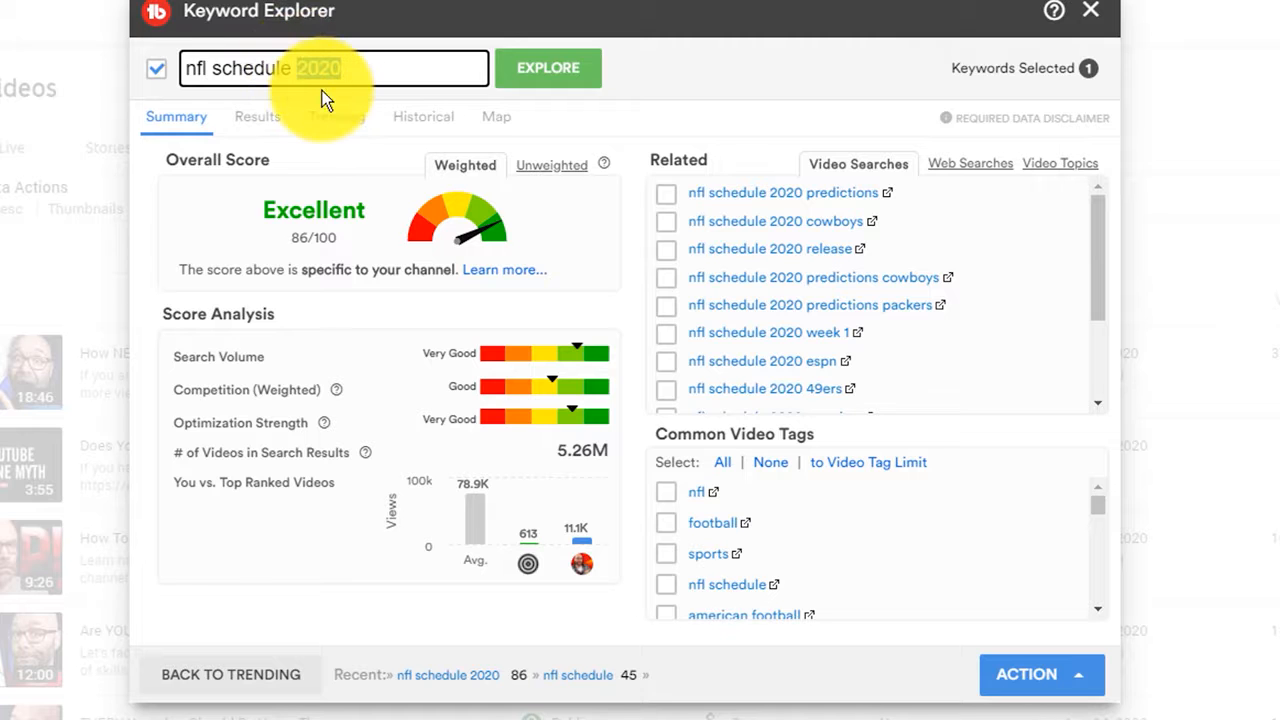
{"action": "left_click_drag", "start_coordinate": [623, 457], "coordinate": [583, 445]}
{"action": "left_click", "coordinate": [560, 452]}
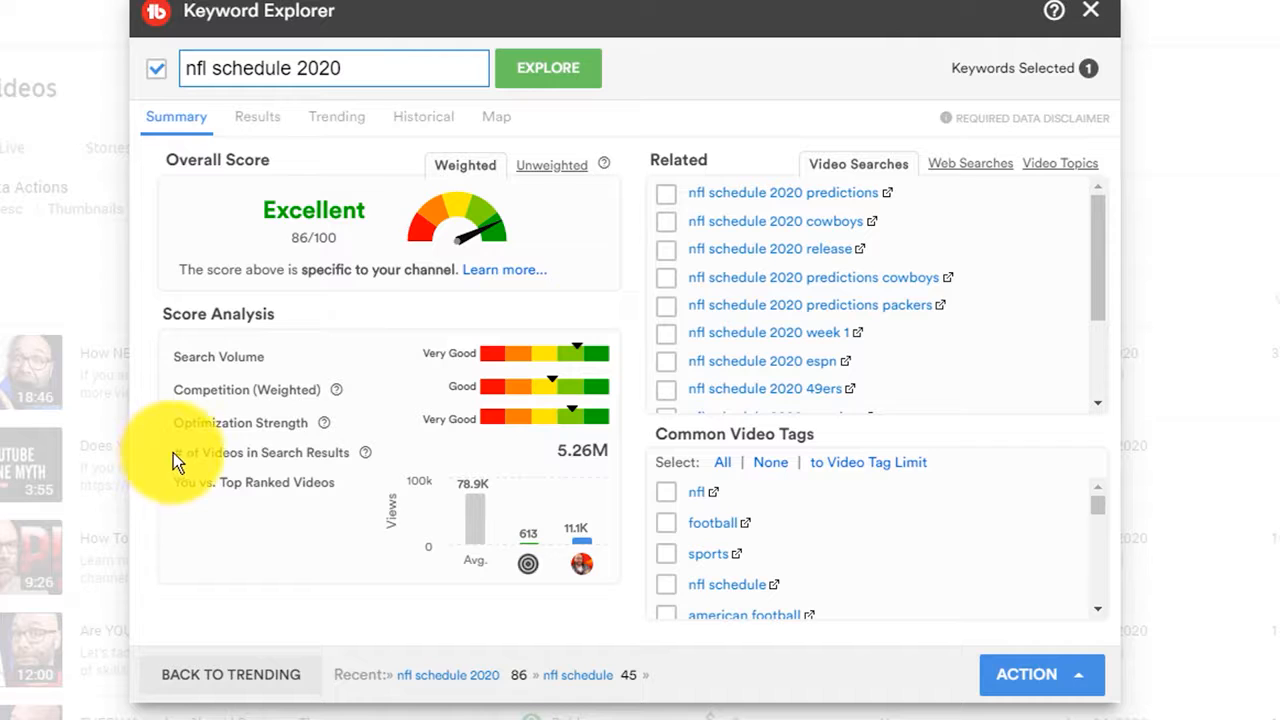
{"action": "left_click_drag", "start_coordinate": [180, 452], "coordinate": [709, 491]}
{"action": "left_click_drag", "start_coordinate": [608, 450], "coordinate": [565, 450]}
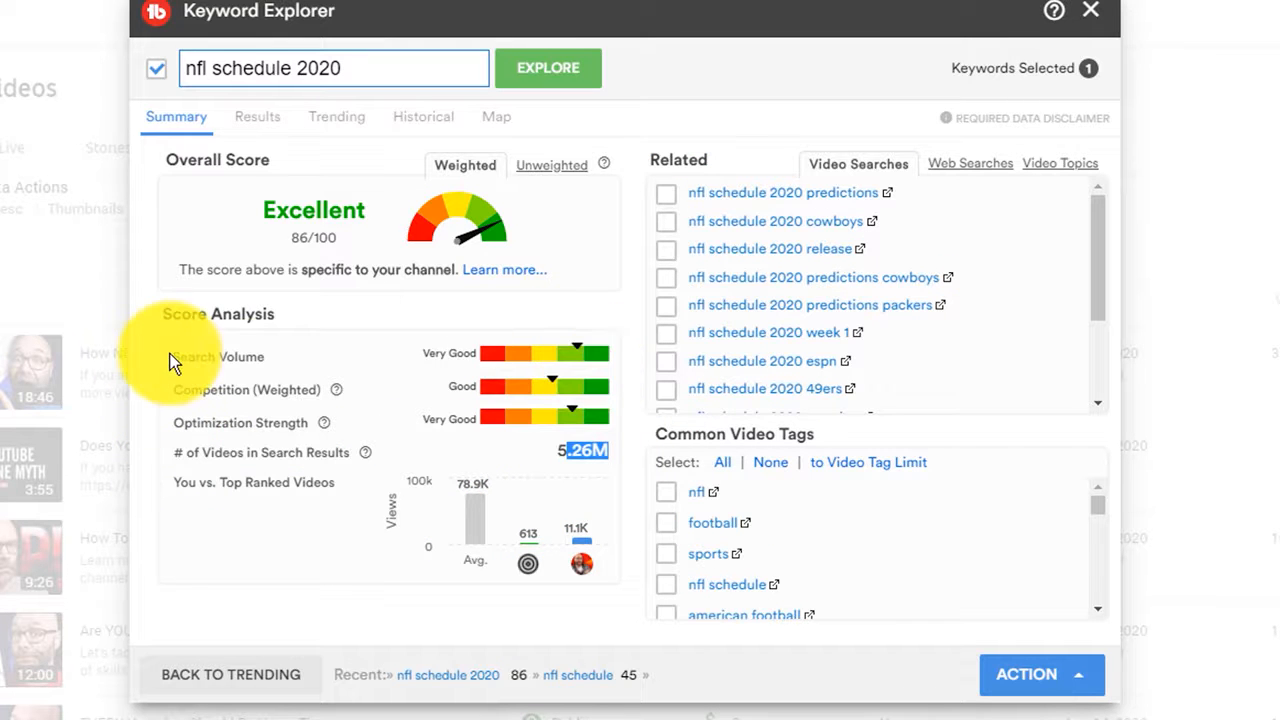
Examine the search volume rating in the score analysis for "nfl schedule 2020".
{"action": "left_click", "coordinate": [178, 356]}
{"action": "left_click_drag", "start_coordinate": [178, 356], "coordinate": [614, 362]}
{"action": "double_click", "coordinate": [613, 356]}
{"action": "left_click", "coordinate": [309, 386]}
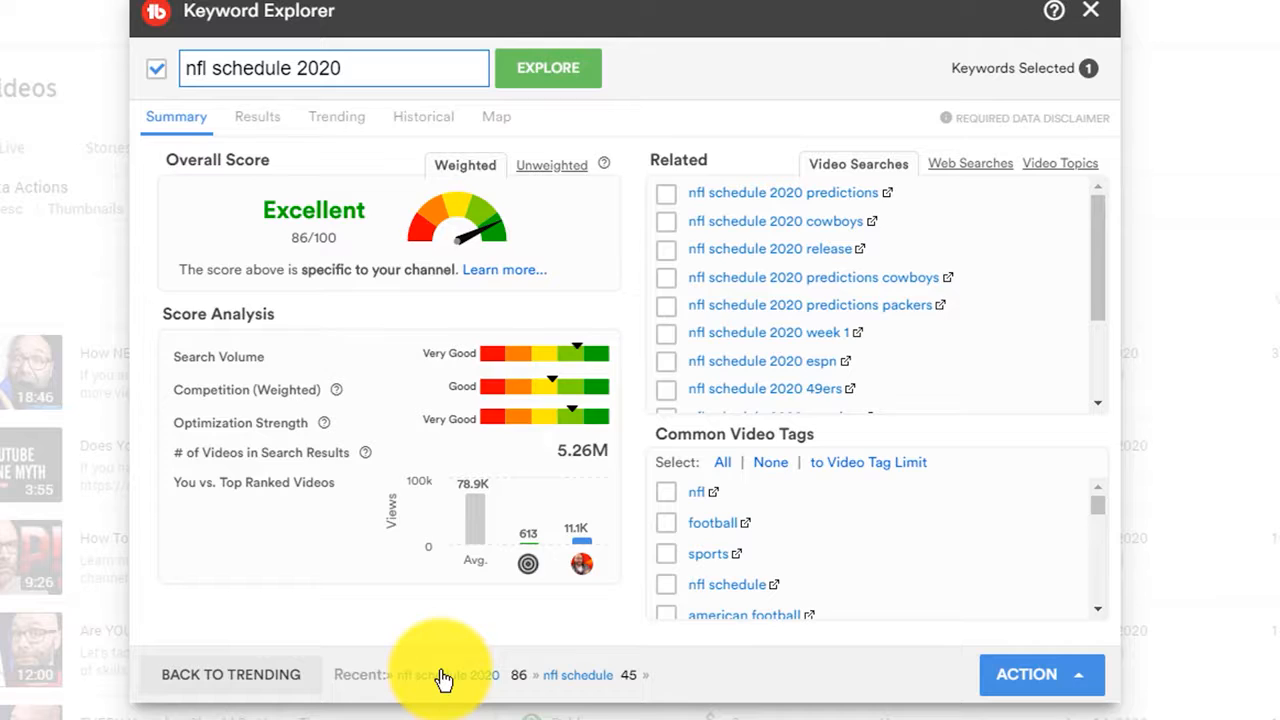
Reopen the recent keyword "nfl schedule" and examine its number of videos in search results for comparison.
{"action": "left_click", "coordinate": [452, 676]}
{"action": "left_click", "coordinate": [555, 677]}
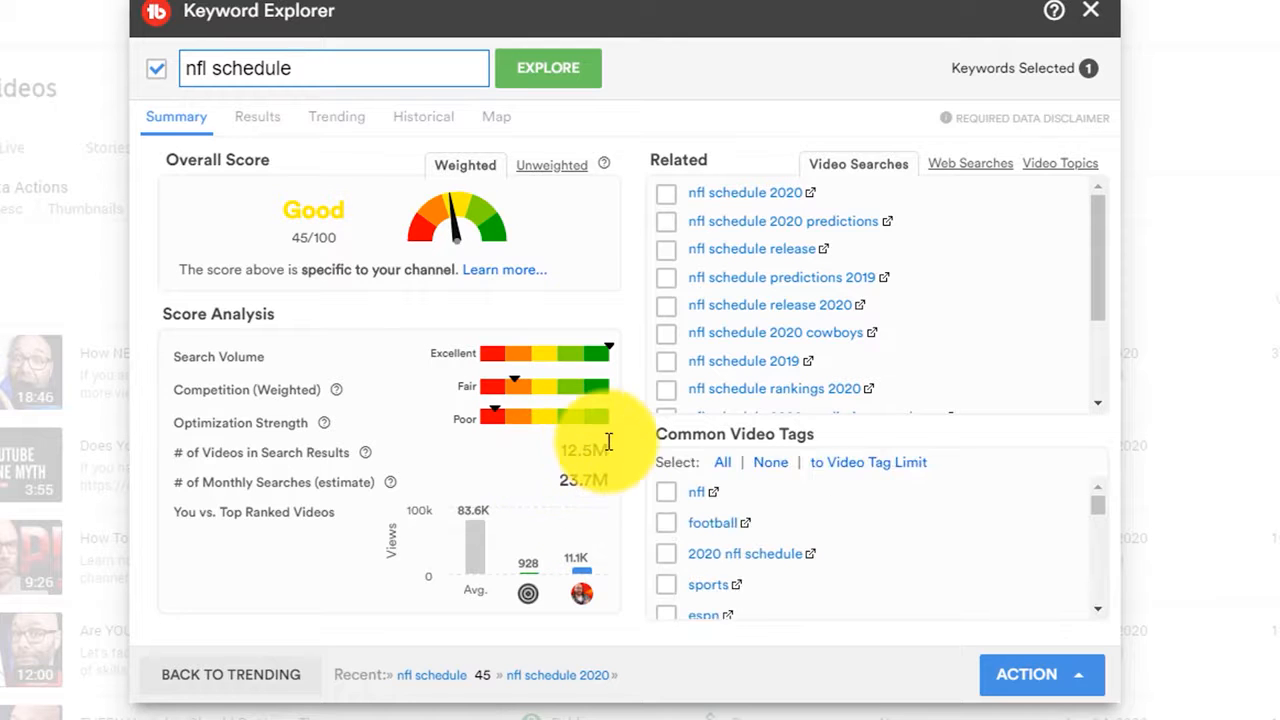
{"action": "triple_click", "coordinate": [552, 454]}
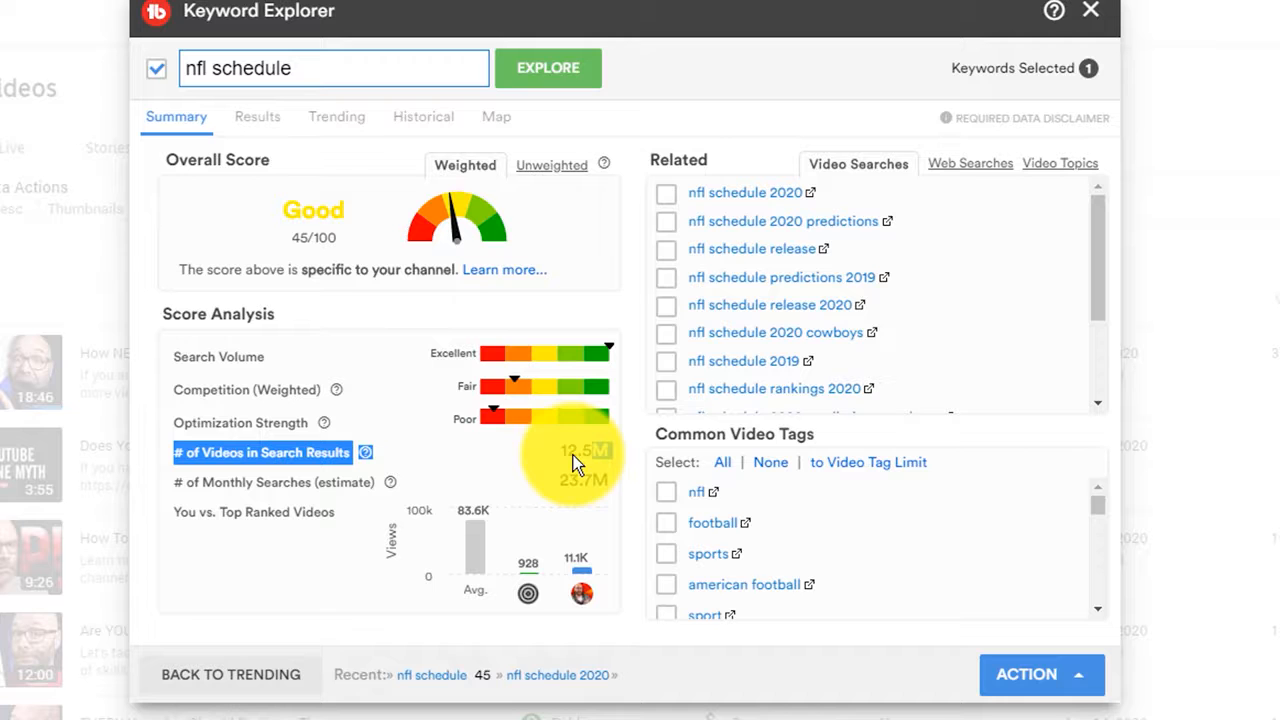
Return to the recent keyword "nfl schedule 2020" and highlight the search term.
{"action": "left_click", "coordinate": [446, 677]}
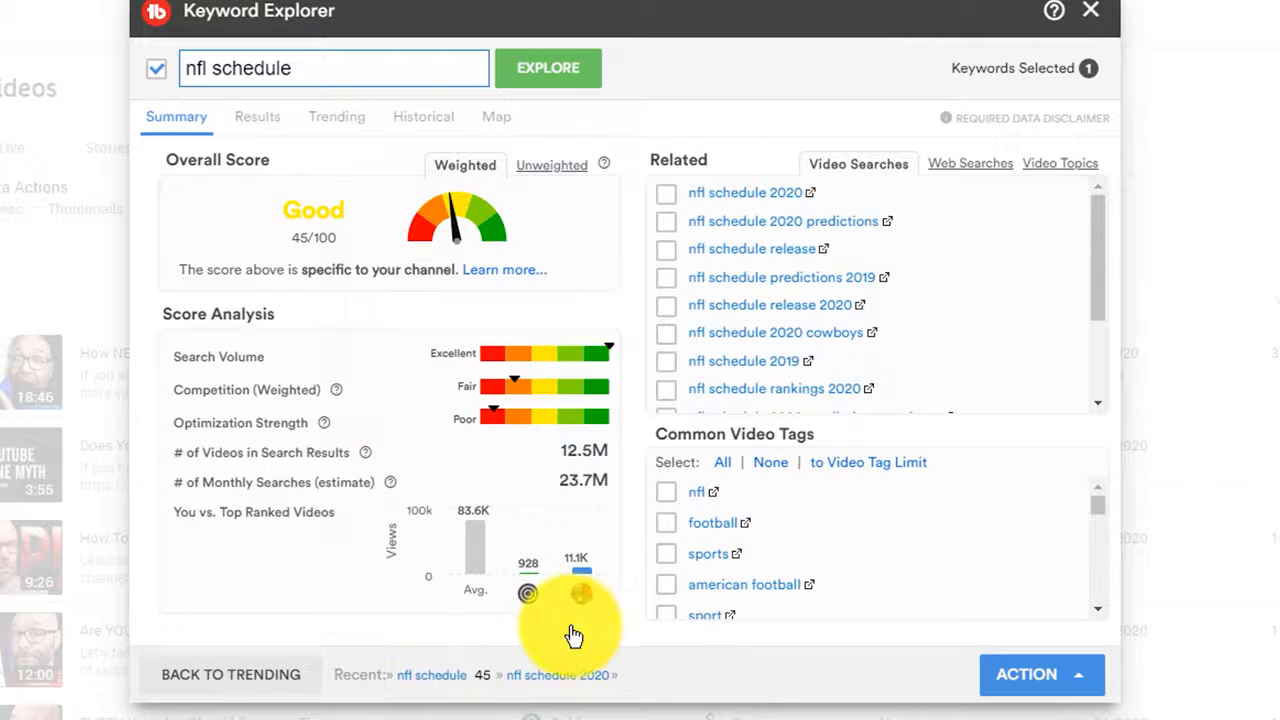
{"action": "left_click", "coordinate": [530, 676]}
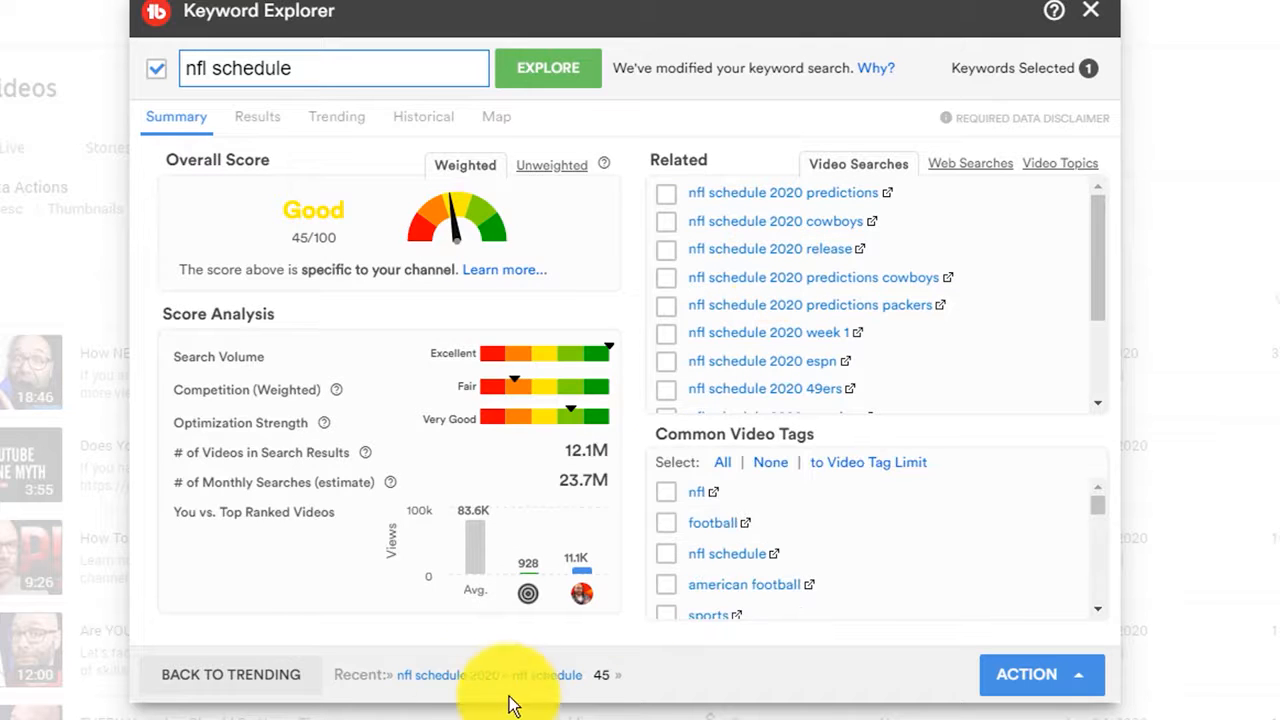
{"action": "left_click", "coordinate": [449, 679]}
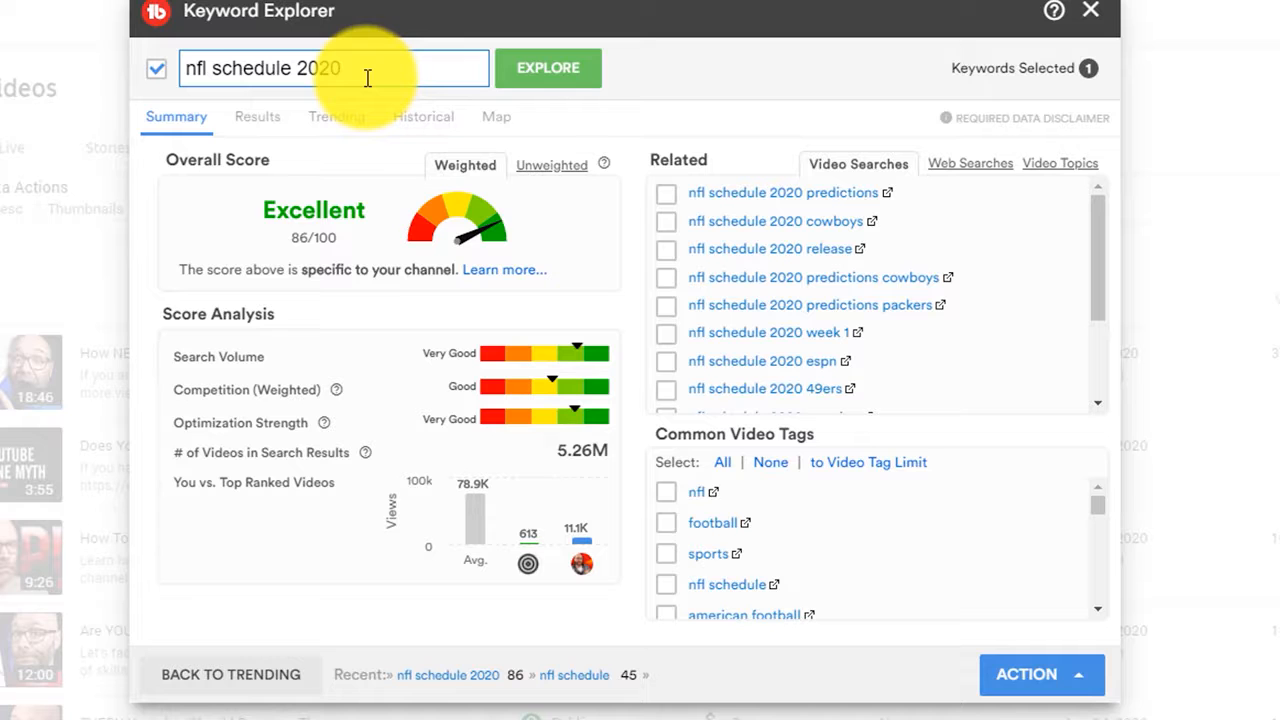
{"action": "left_click_drag", "start_coordinate": [367, 78], "coordinate": [184, 66]}
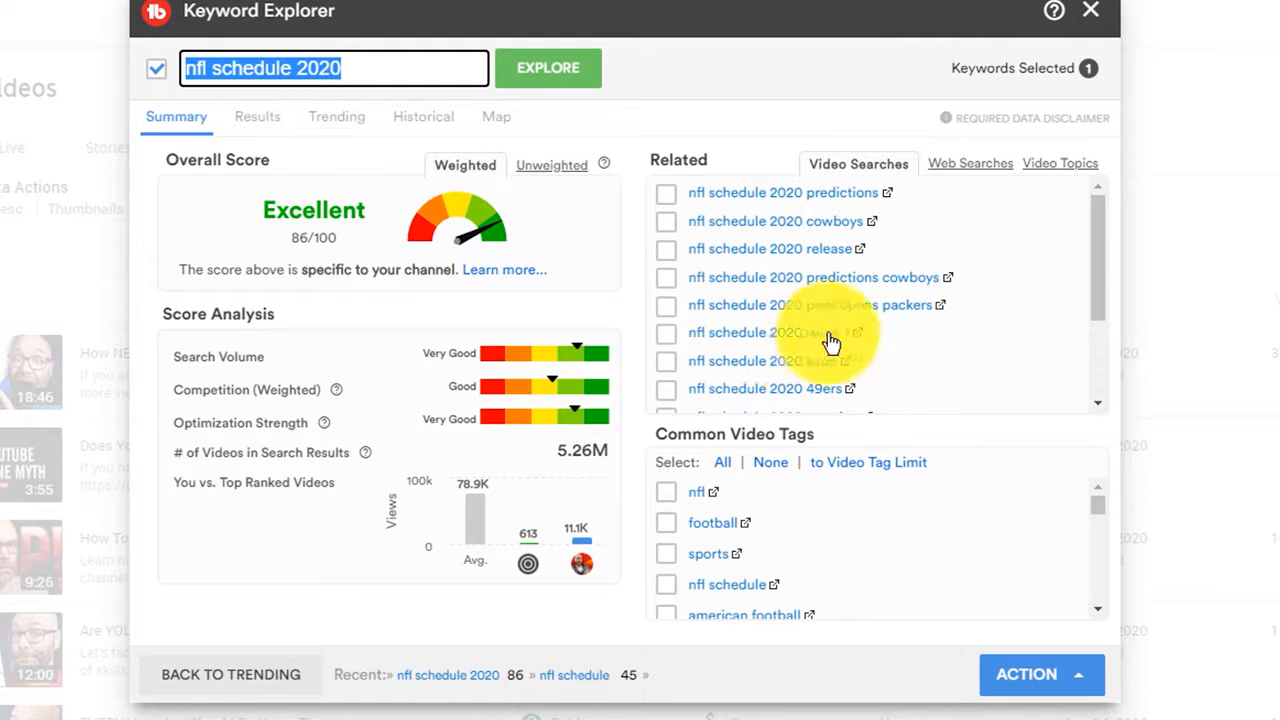
Look through the full list of related video searches for "nfl schedule 2020".
{"action": "scroll", "coordinate": [947, 348], "scroll_direction": "down", "scroll_amount": 2}
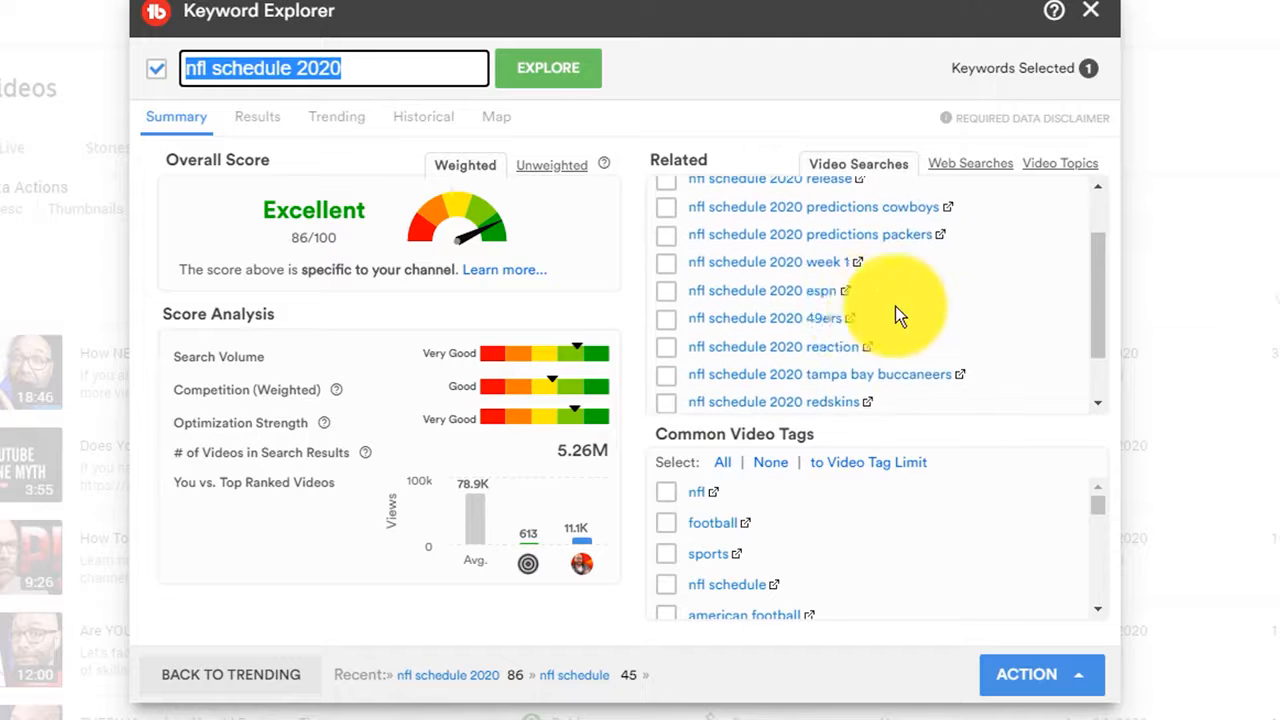
{"action": "scroll", "coordinate": [895, 306], "scroll_direction": "down", "scroll_amount": 2}
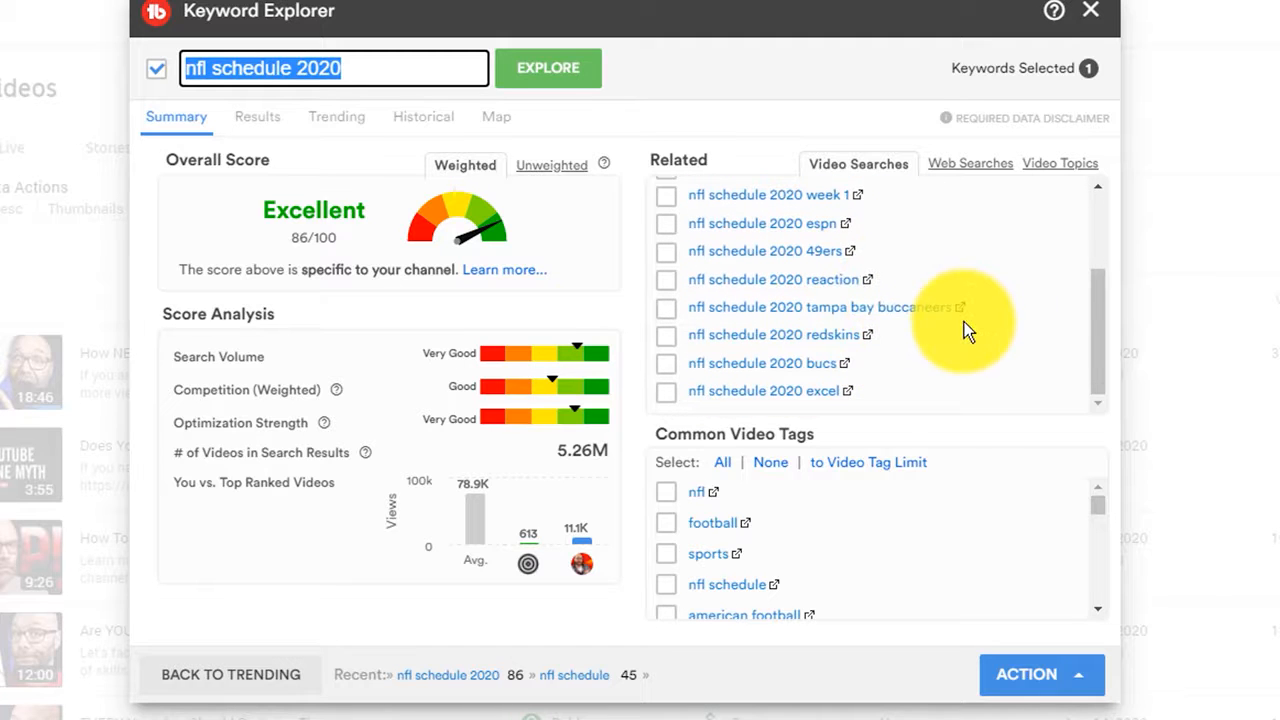
{"action": "scroll", "coordinate": [950, 330], "scroll_direction": "up", "scroll_amount": 3}
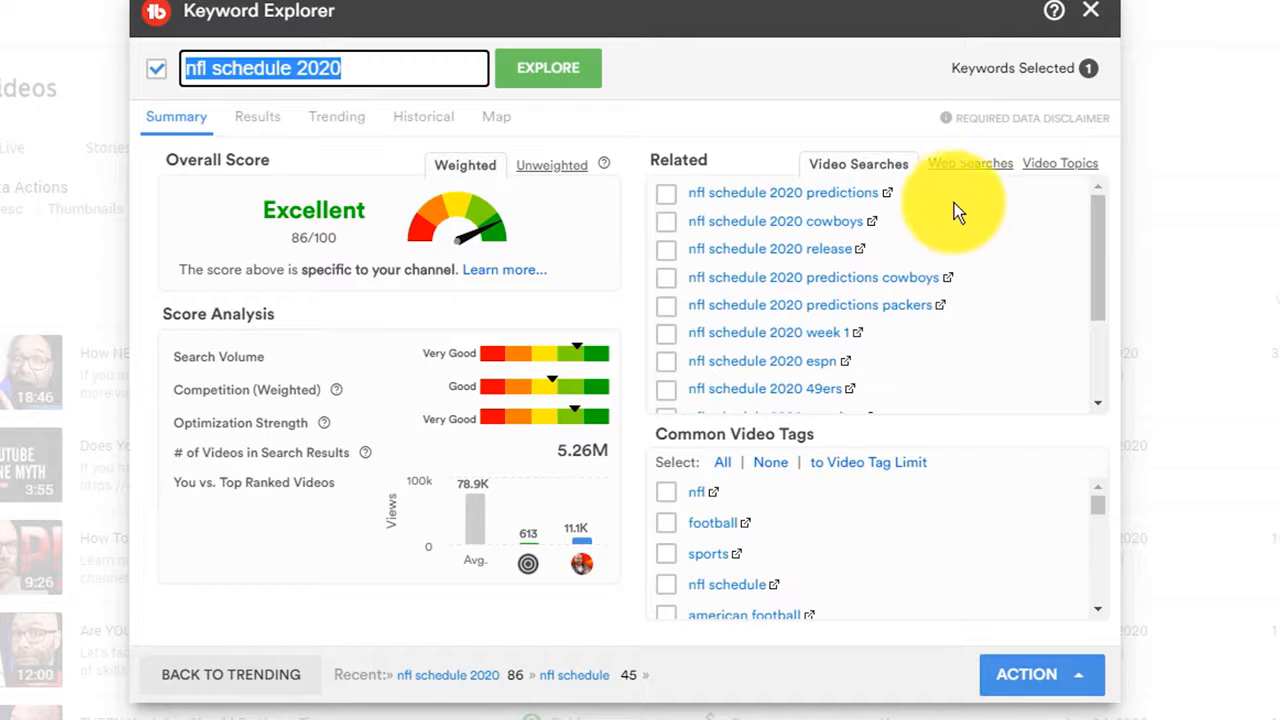
Look through the related web searches for "nfl schedule 2020" and return to the related video searches.
{"action": "left_click", "coordinate": [967, 175]}
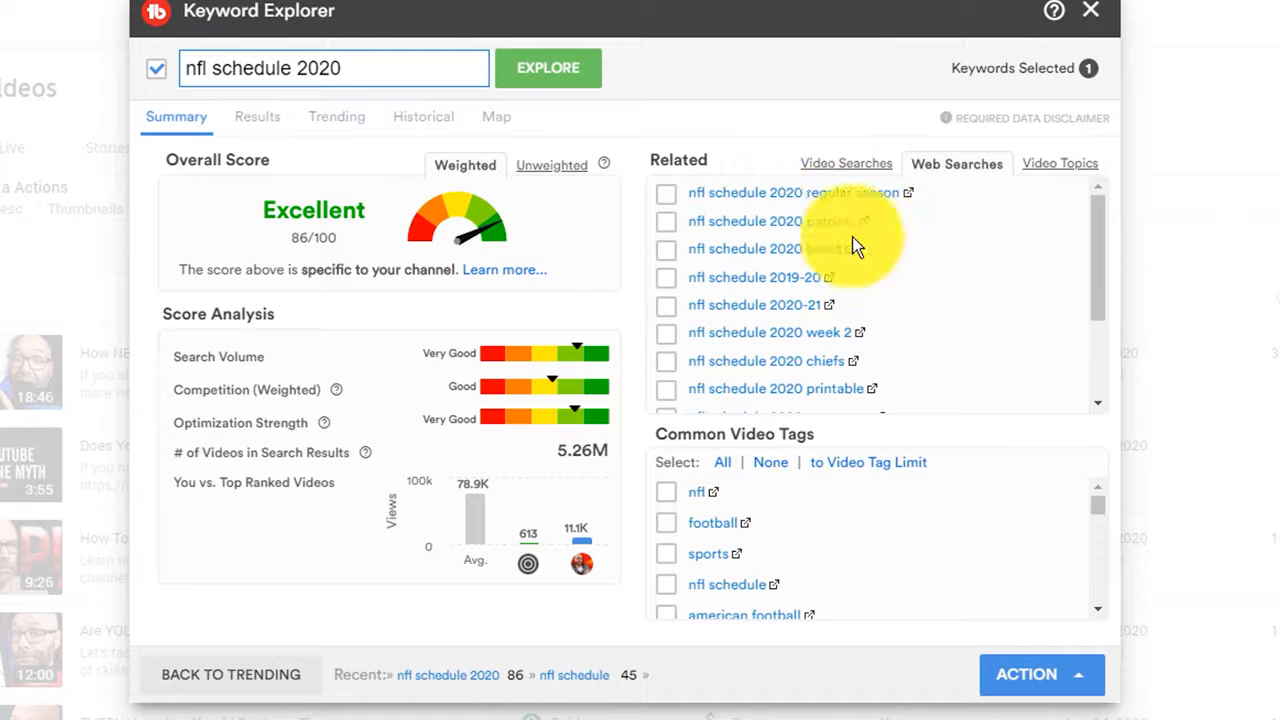
{"action": "scroll", "coordinate": [829, 263], "scroll_direction": "down", "scroll_amount": 1}
{"action": "scroll", "coordinate": [835, 270], "scroll_direction": "down", "scroll_amount": 4}
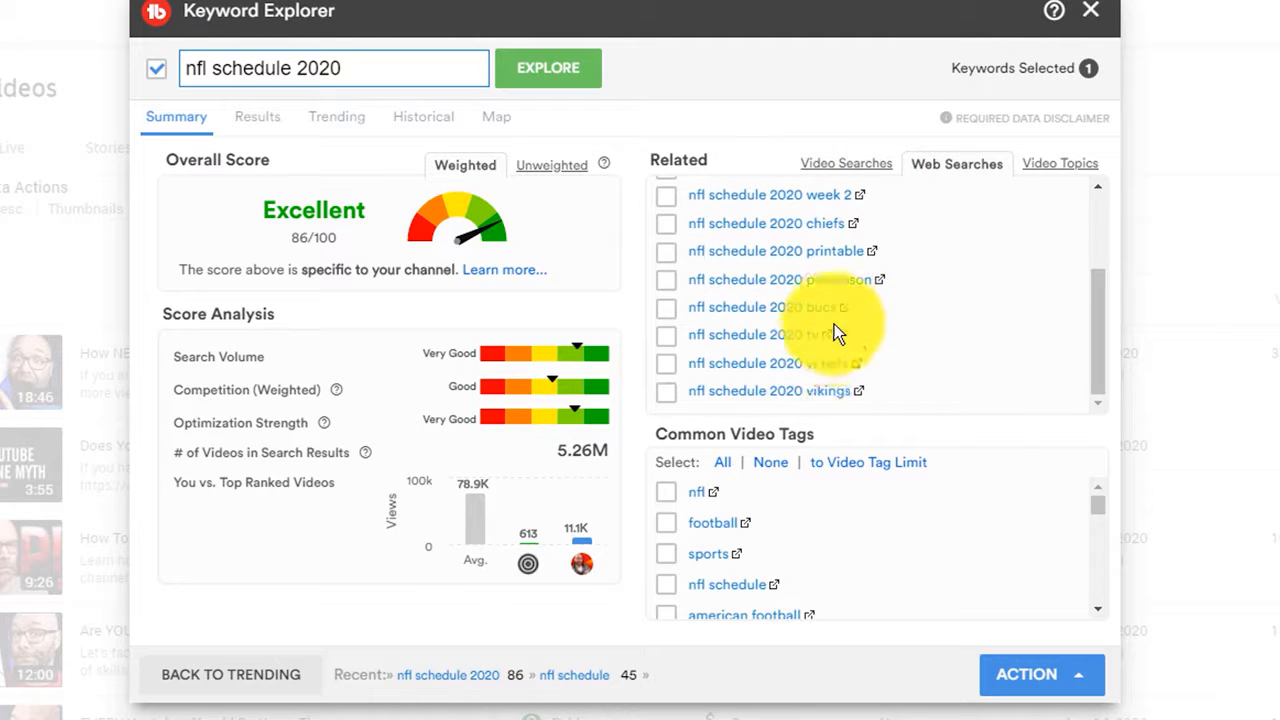
{"action": "scroll", "coordinate": [835, 320], "scroll_direction": "up", "scroll_amount": 5}
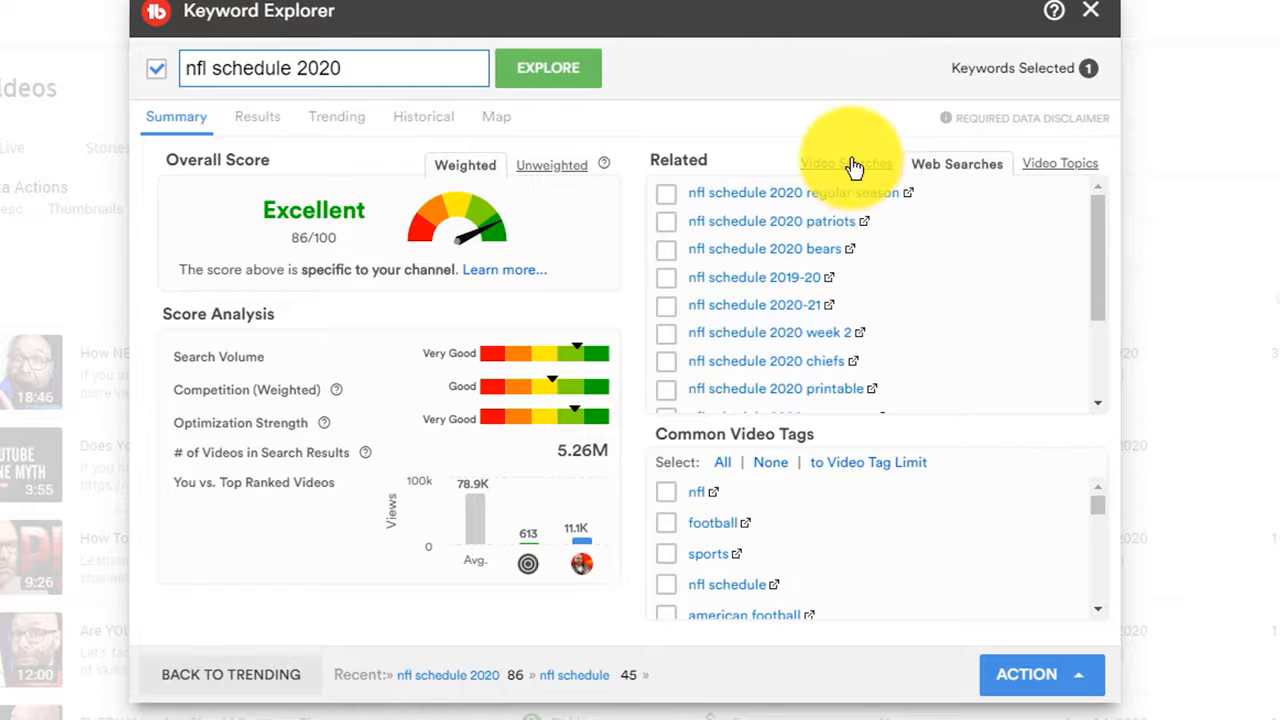
{"action": "left_click", "coordinate": [853, 165]}
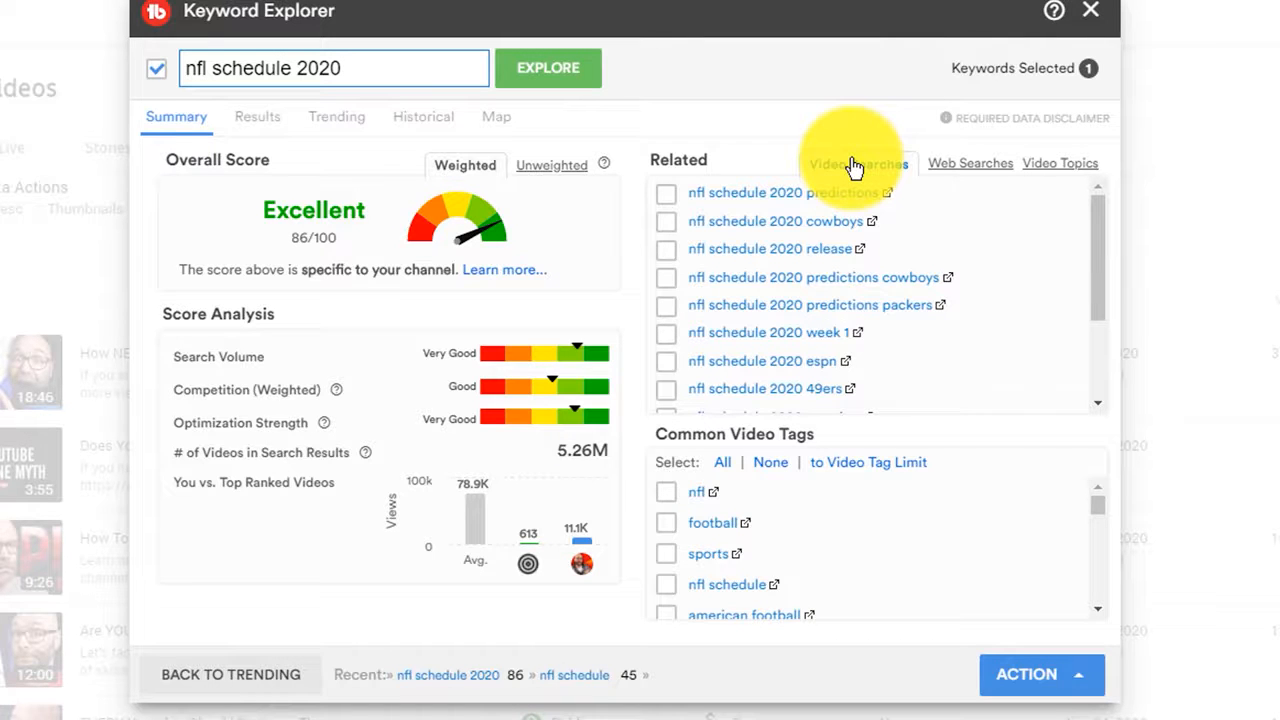
Examine the top ranking channels and the ranked video search results for "nfl schedule 2020".
{"action": "left_click", "coordinate": [253, 118]}
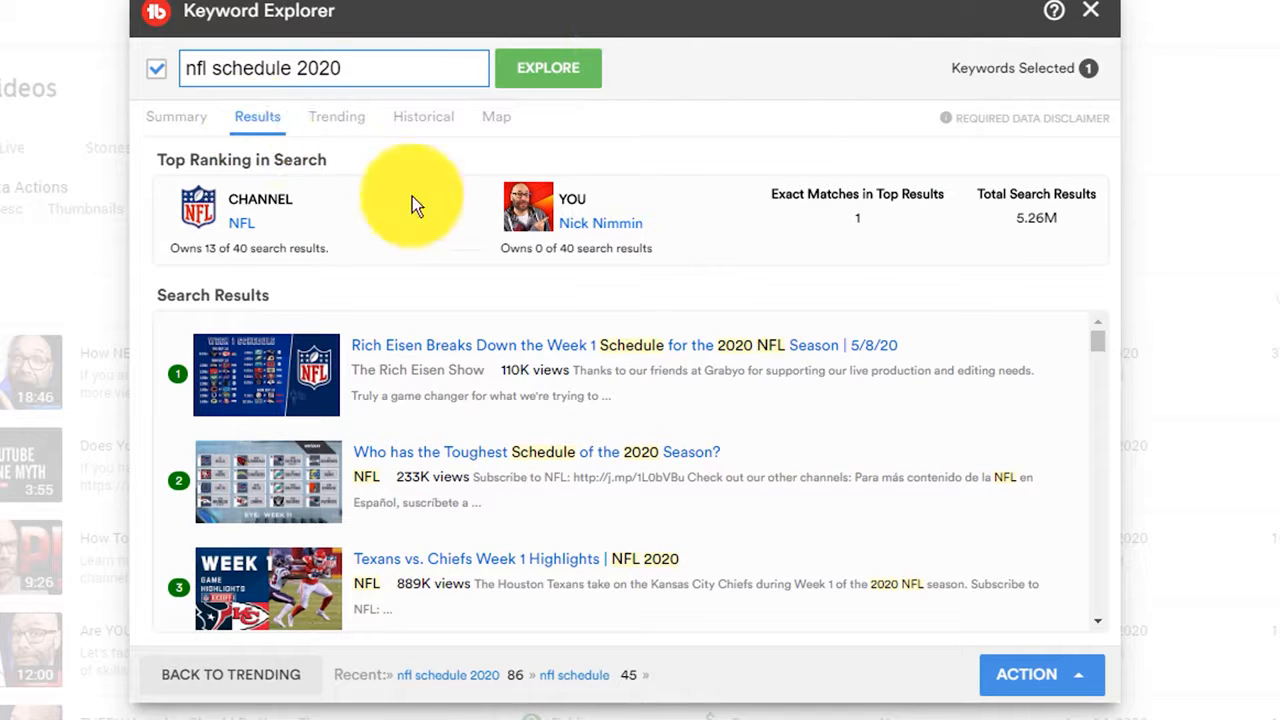
{"action": "scroll", "coordinate": [768, 400], "scroll_direction": "down", "scroll_amount": 1}
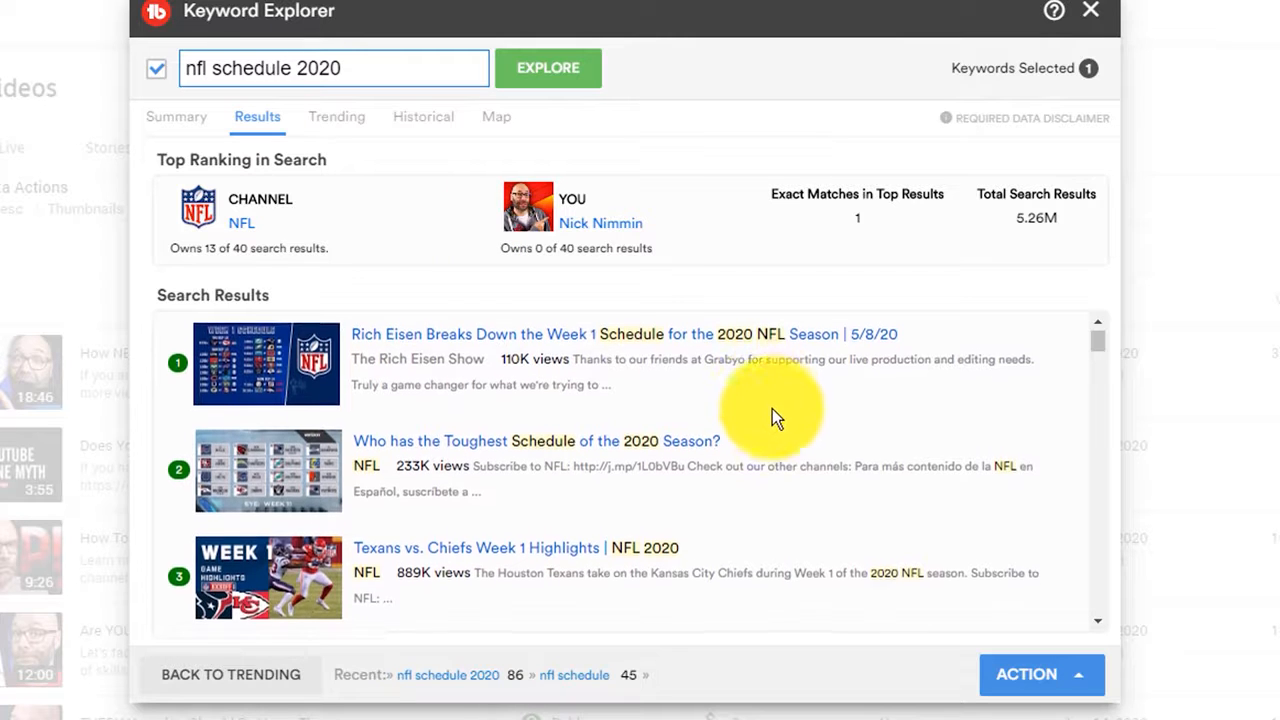
{"action": "scroll", "coordinate": [794, 443], "scroll_direction": "down", "scroll_amount": 1}
{"action": "scroll", "coordinate": [829, 451], "scroll_direction": "up", "scroll_amount": 2}
{"action": "scroll", "coordinate": [829, 457], "scroll_direction": "down", "scroll_amount": 5}
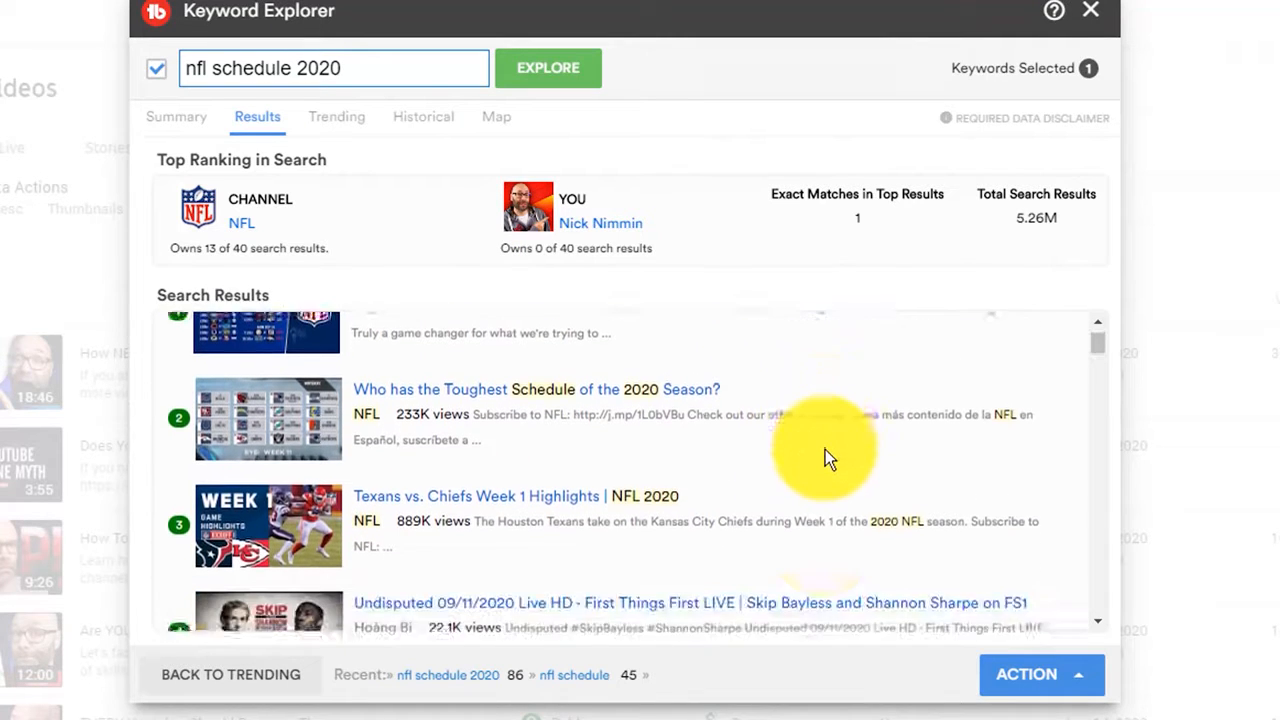
{"action": "scroll", "coordinate": [818, 460], "scroll_direction": "down", "scroll_amount": 4}
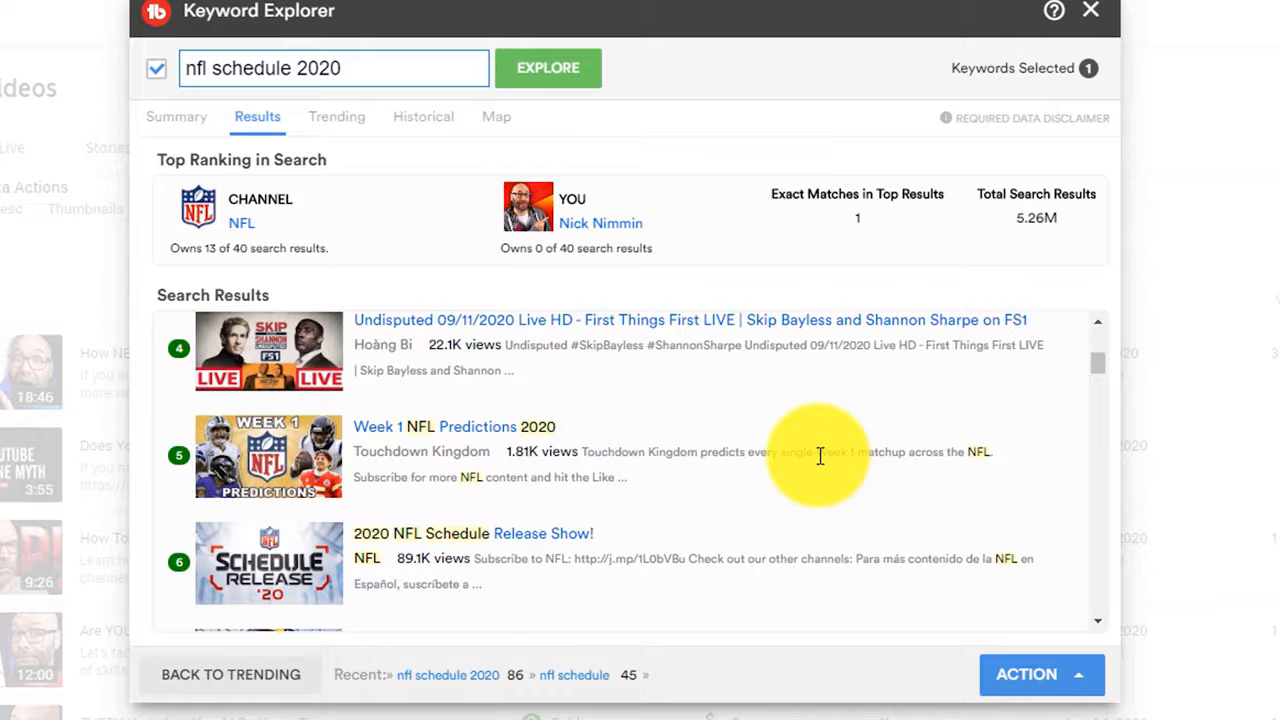
{"action": "scroll", "coordinate": [800, 462], "scroll_direction": "down", "scroll_amount": 3}
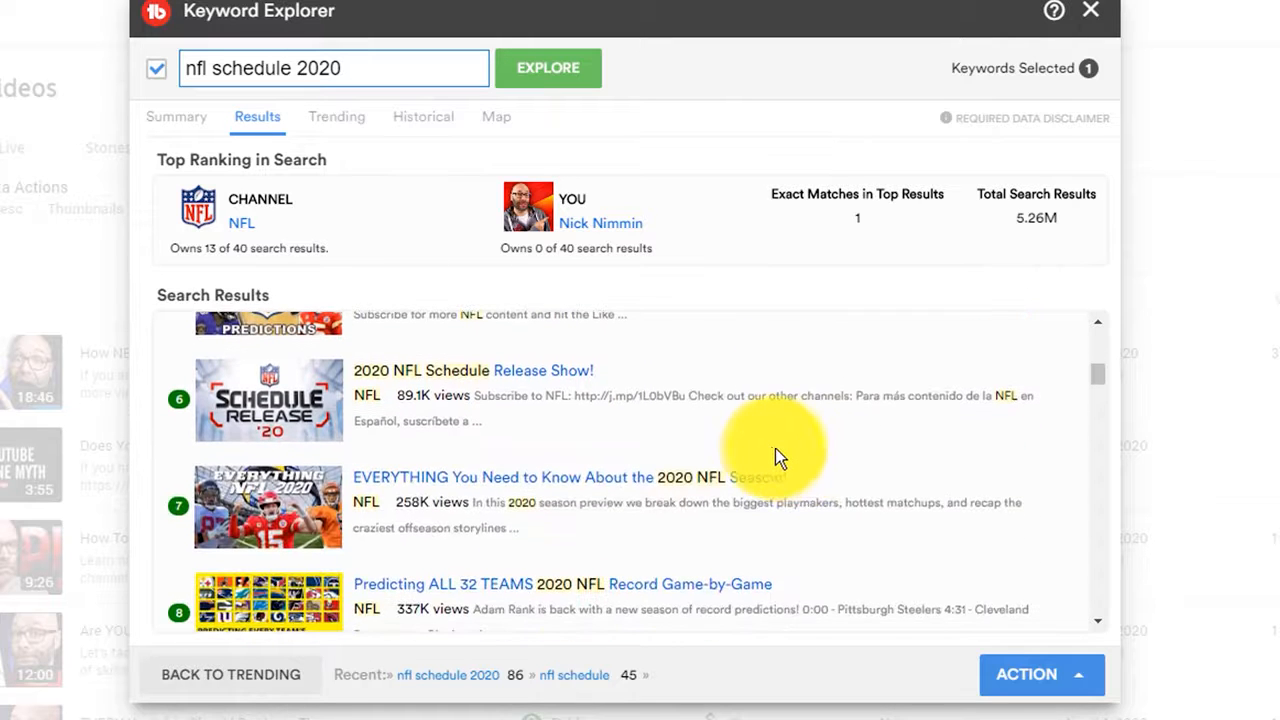
{"action": "scroll", "coordinate": [777, 452], "scroll_direction": "down", "scroll_amount": 4}
{"action": "scroll", "coordinate": [772, 448], "scroll_direction": "down", "scroll_amount": 2}
{"action": "scroll", "coordinate": [772, 448], "scroll_direction": "up", "scroll_amount": 9}
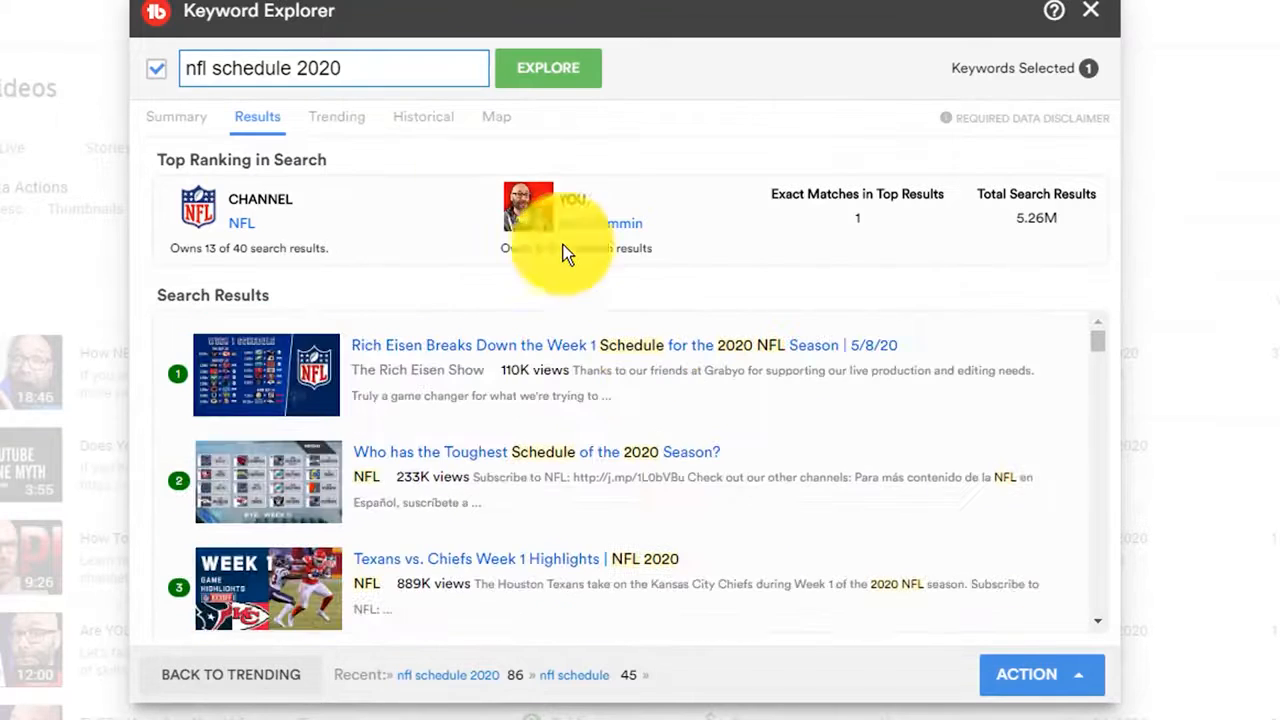
Examine the rising and top related queries for the last 12 months, and open the keyword's historical data.
{"action": "left_click", "coordinate": [355, 124]}
{"action": "left_click", "coordinate": [374, 68]}
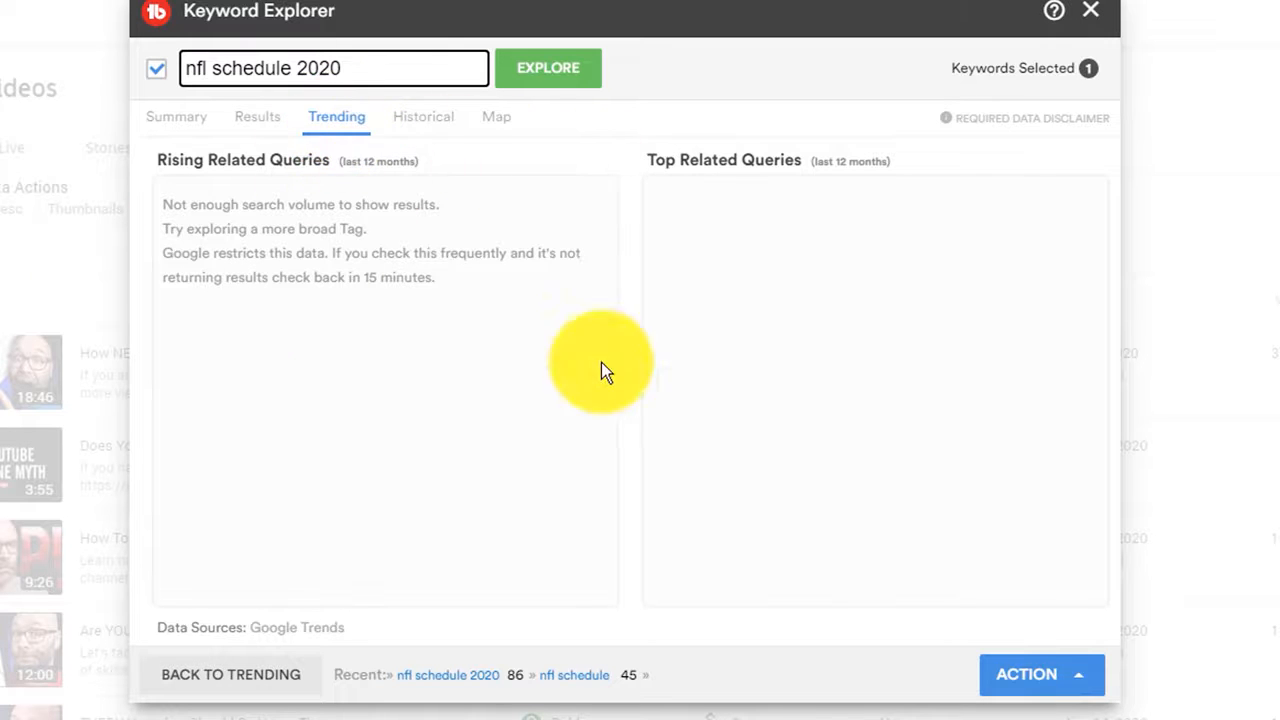
{"action": "left_click_drag", "start_coordinate": [905, 160], "coordinate": [770, 156]}
{"action": "left_click_drag", "start_coordinate": [389, 180], "coordinate": [387, 159]}
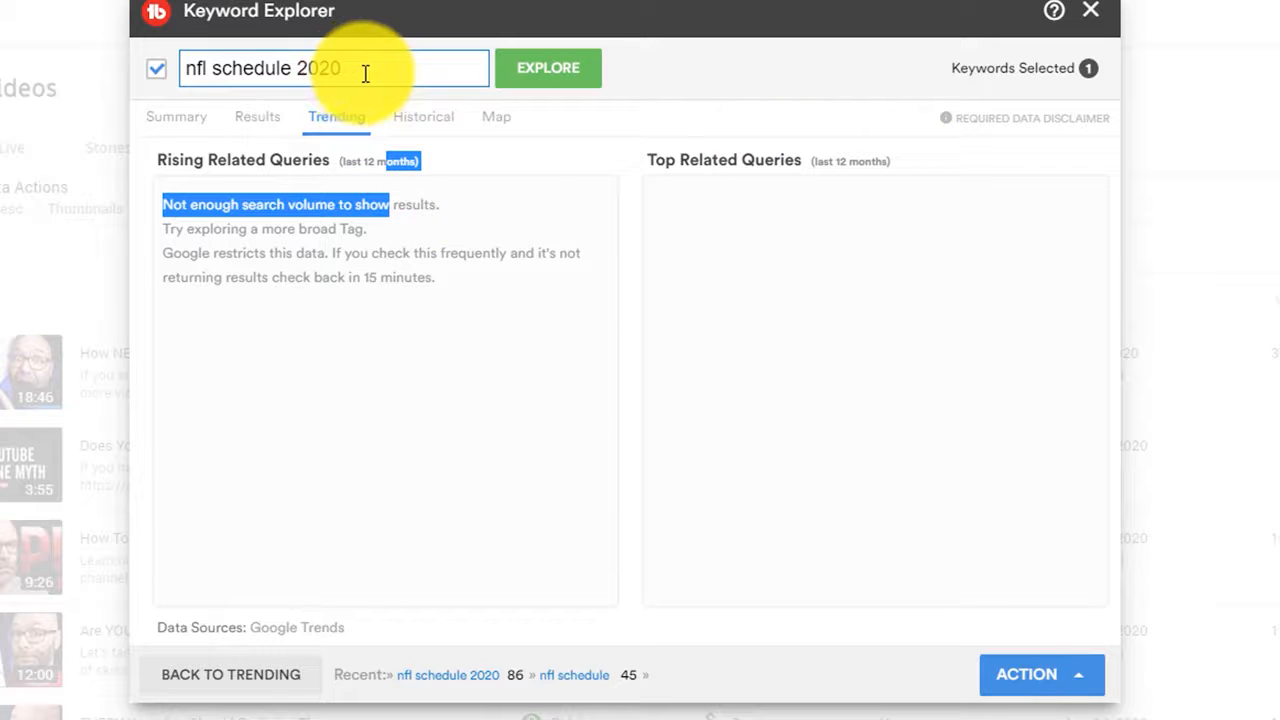
{"action": "left_click", "coordinate": [462, 201]}
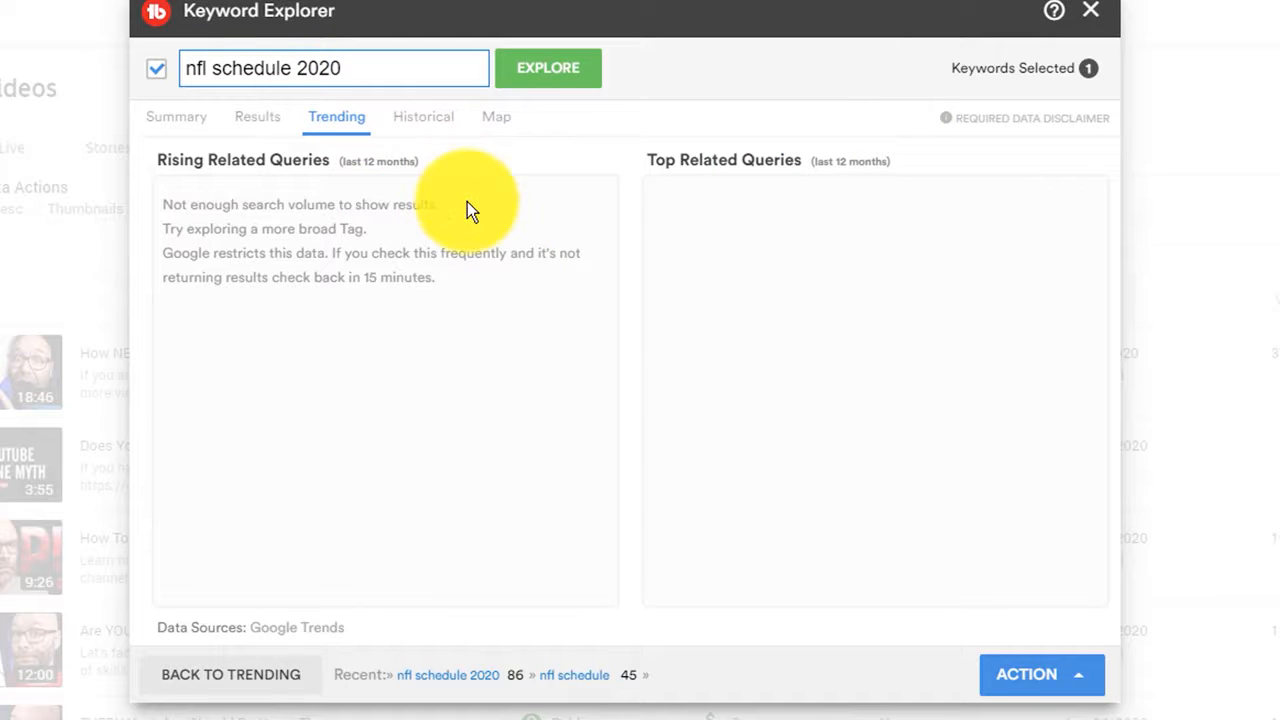
{"action": "left_click_drag", "start_coordinate": [343, 161], "coordinate": [500, 165]}
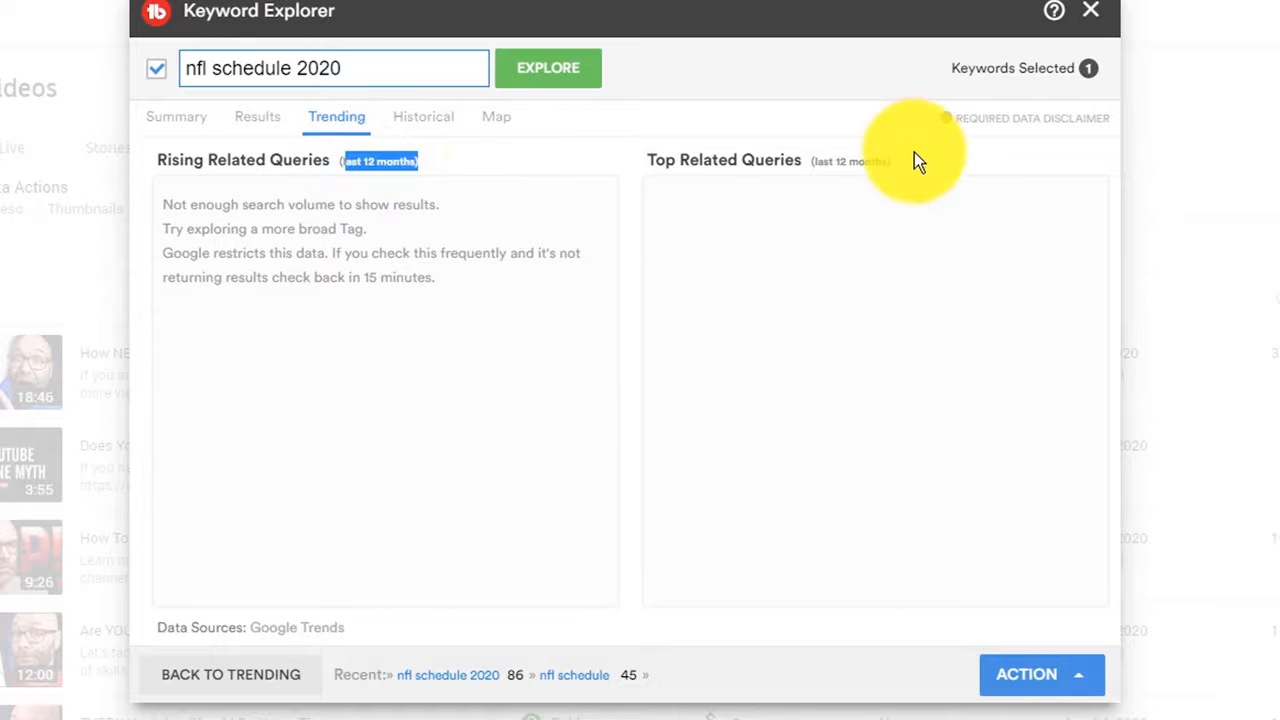
{"action": "left_click", "coordinate": [877, 200]}
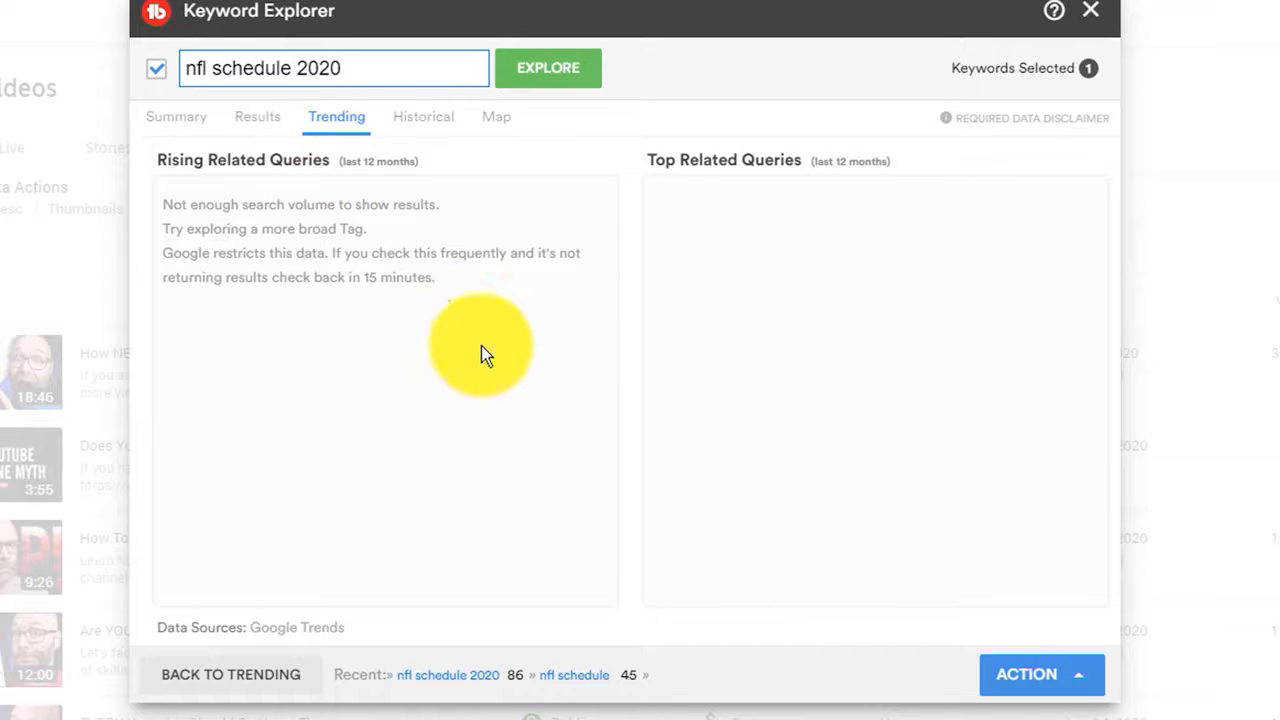
{"action": "left_click", "coordinate": [420, 118]}
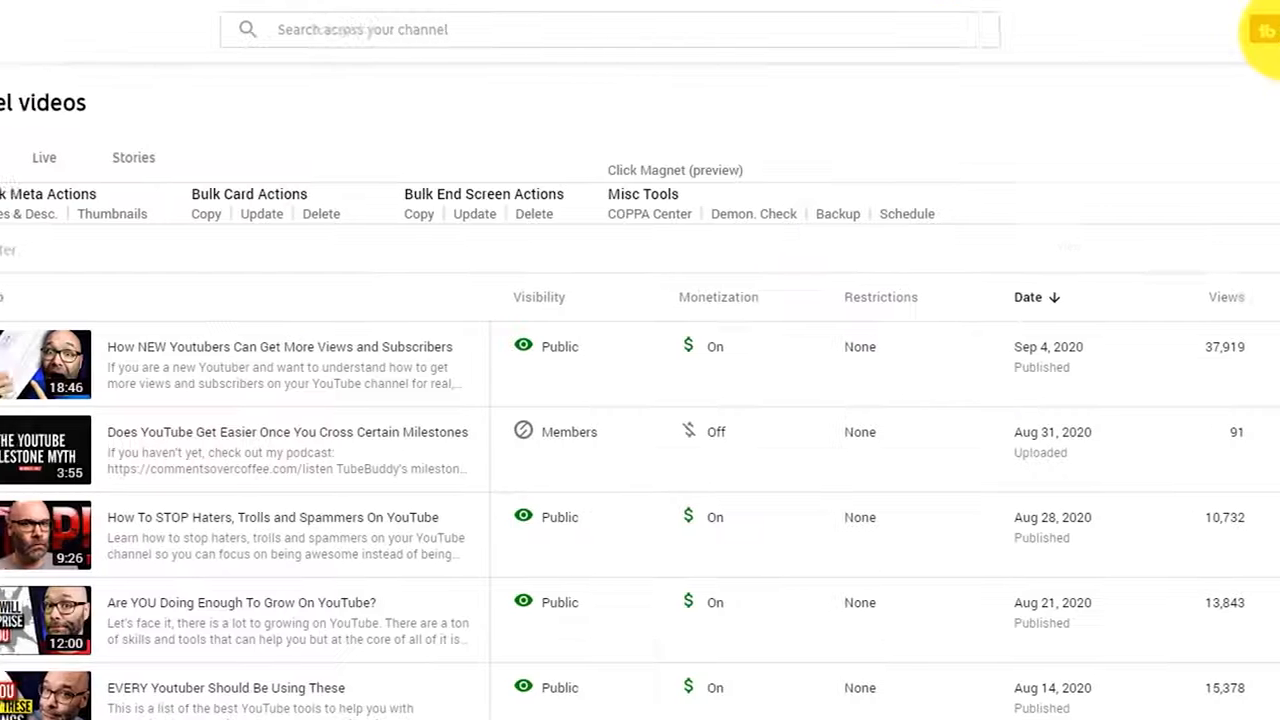
Launch SEO Studio from the TubeBuddy tools and start a new optimization with the target keyword "NFL Schedule 2020".
{"action": "left_click", "coordinate": [1235, 19]}
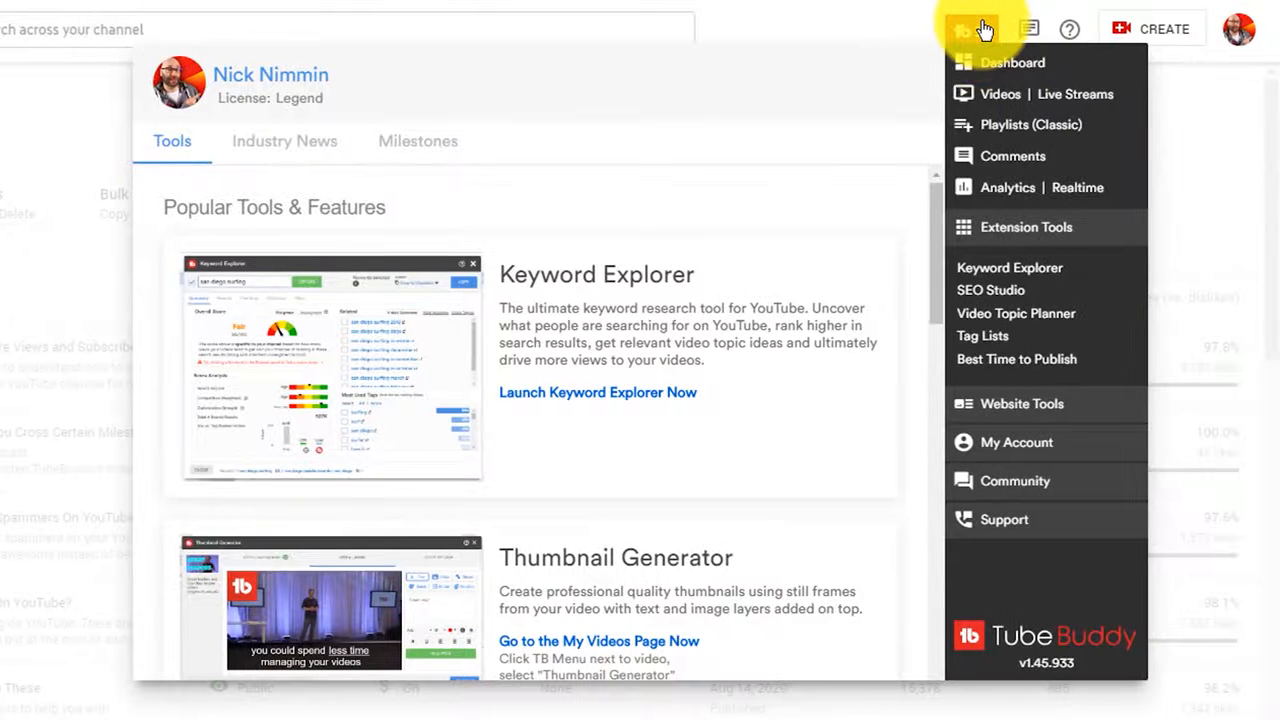
{"action": "left_click", "coordinate": [990, 292]}
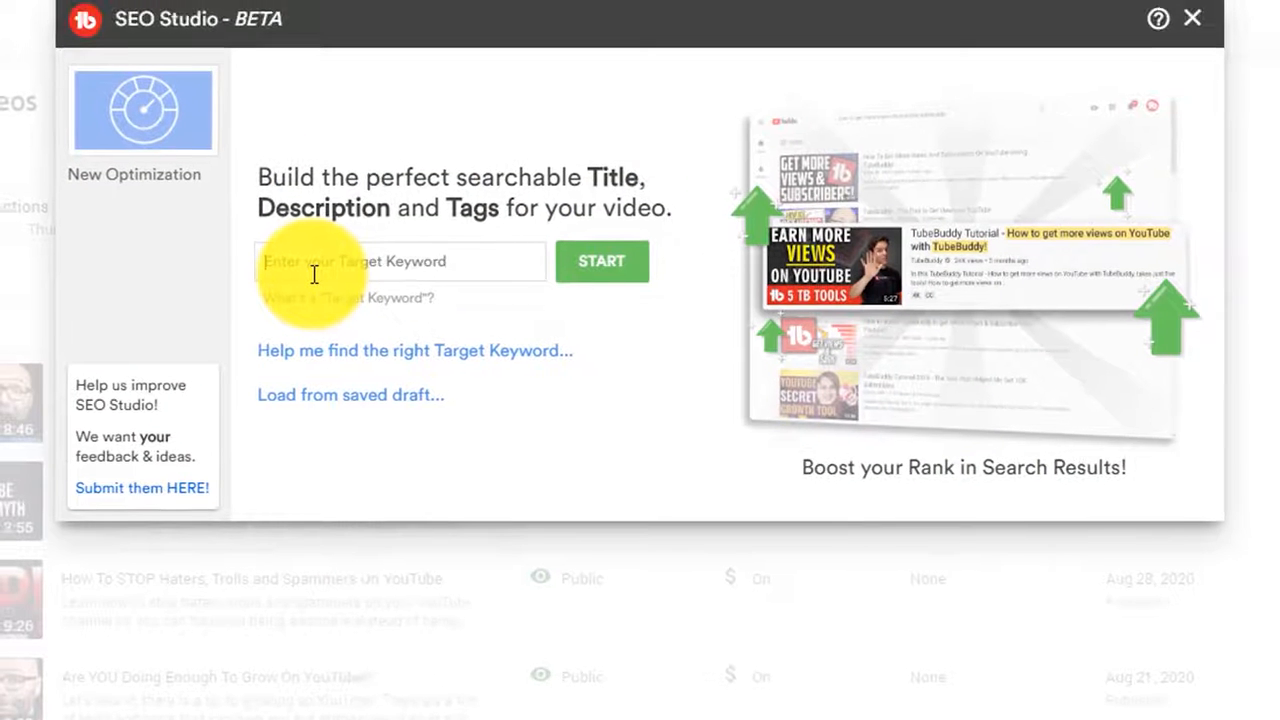
{"action": "type", "text": "NFL Schedule 2020"}
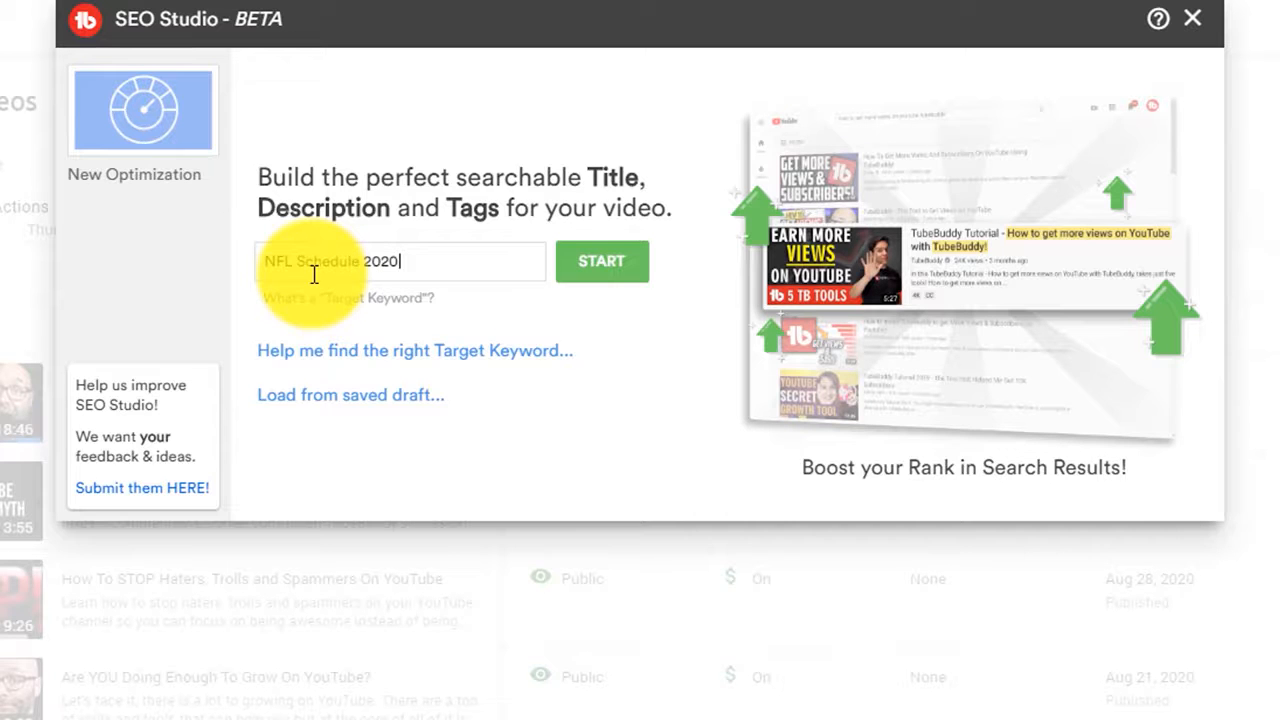
{"action": "left_click", "coordinate": [600, 268]}
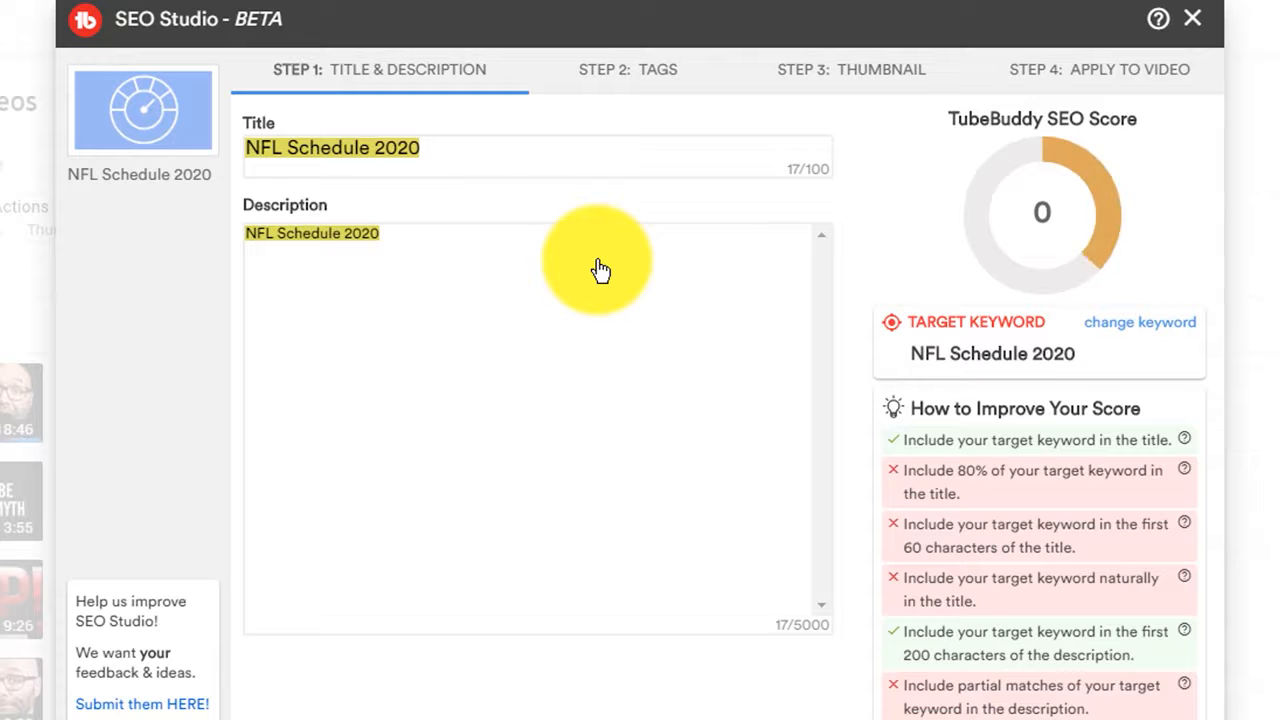
Extend the video title to "NFL Schedule 2020 - Everything You Need To Know".
{"action": "left_click", "coordinate": [450, 142]}
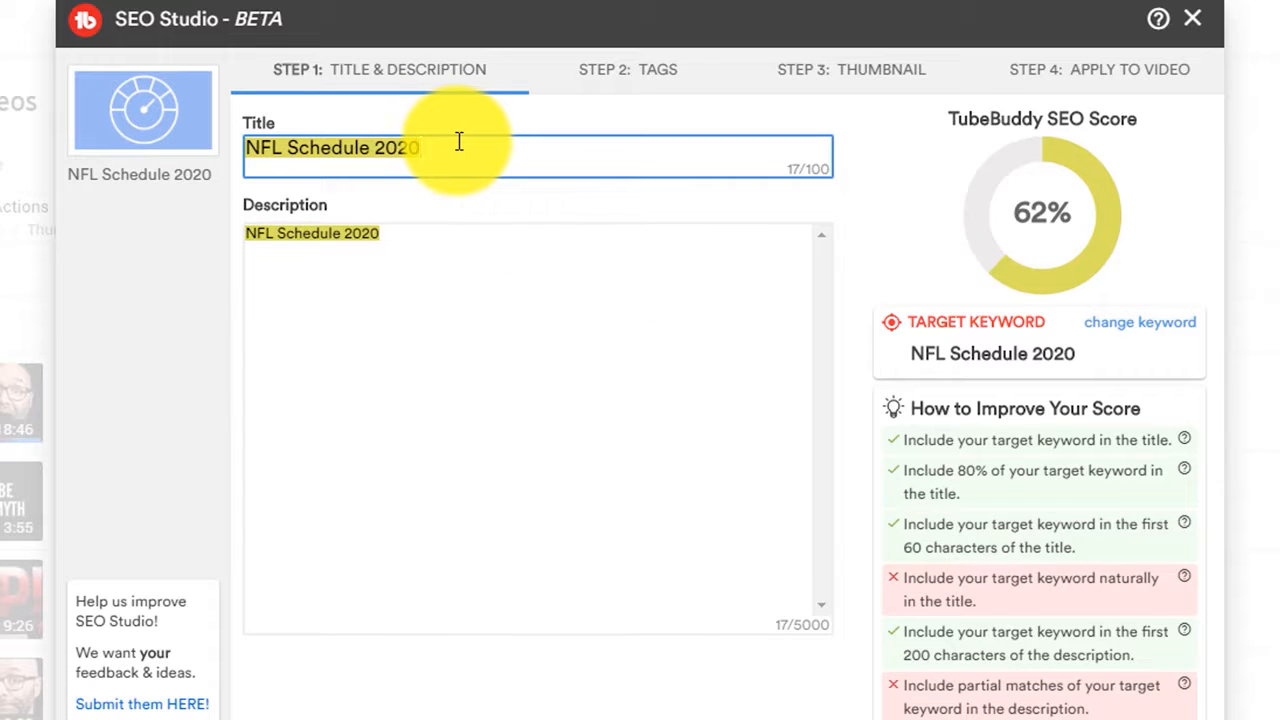
{"action": "type", "text": "- Everythi"}
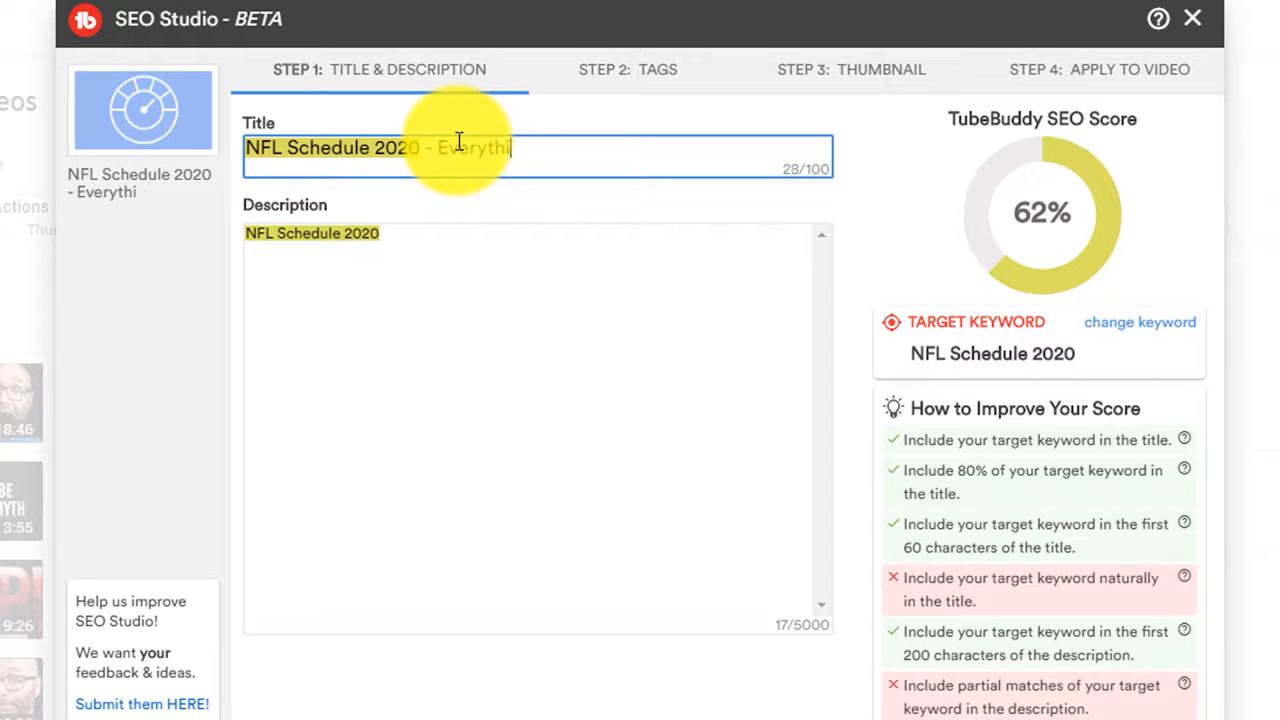
{"action": "type", "text": "ng You Need To Know"}
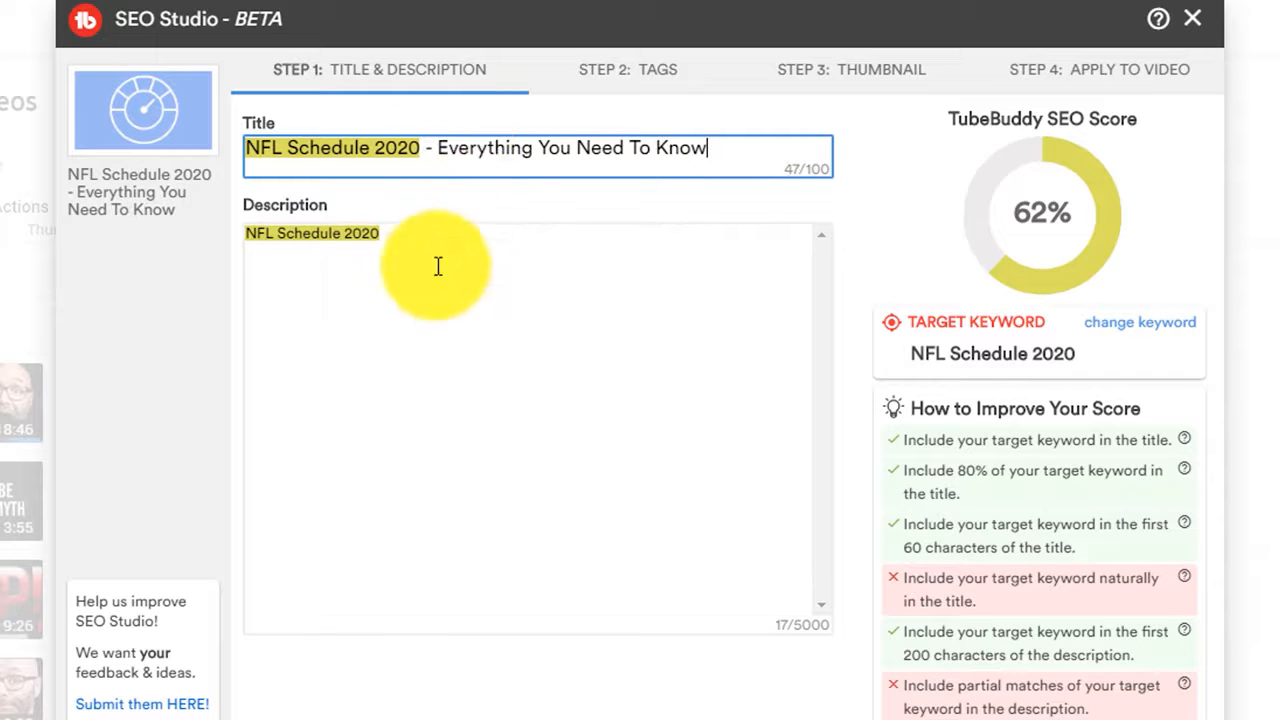
Expand the description's opening into the sentence "The NFL Schedule 2020 has been released and this video shares all!".
{"action": "left_click", "coordinate": [415, 240]}
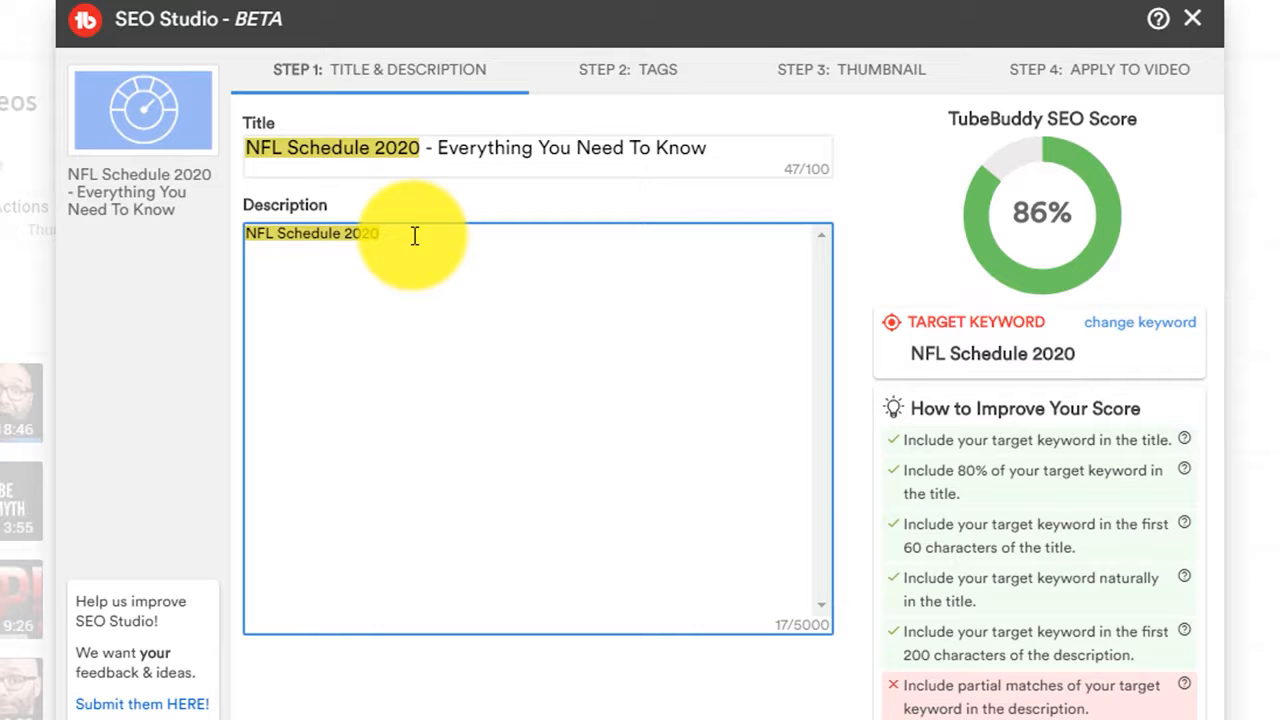
{"action": "left_click", "coordinate": [257, 230]}
{"action": "type", "text": "The NFL"}
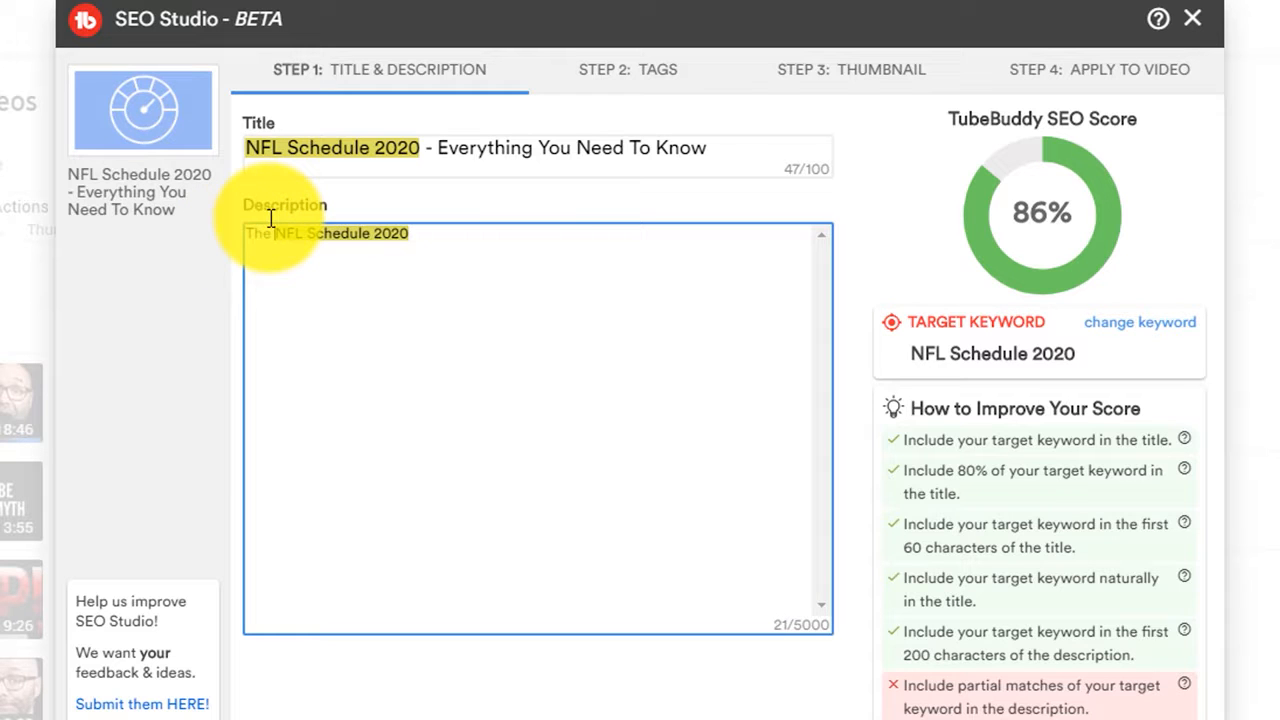
{"action": "type", "text": " Schedule 2020 has been releas"}
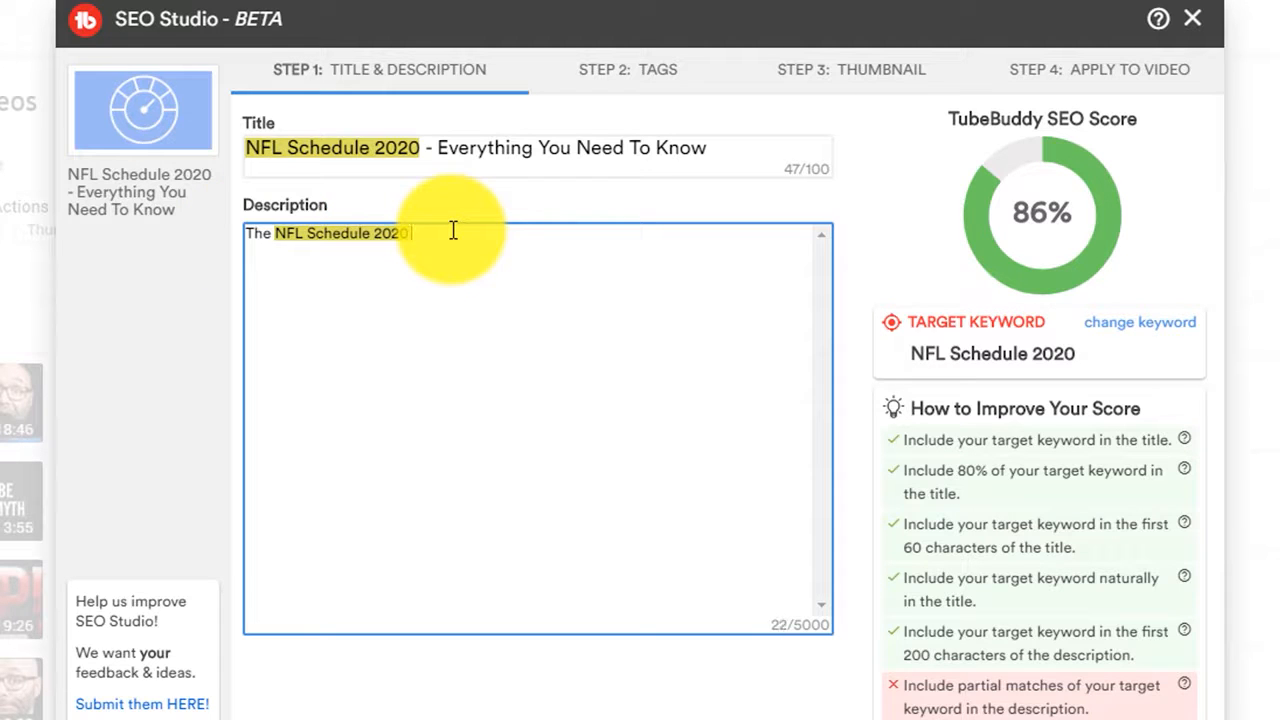
{"action": "type", "text": "ed and this video shares all! "}
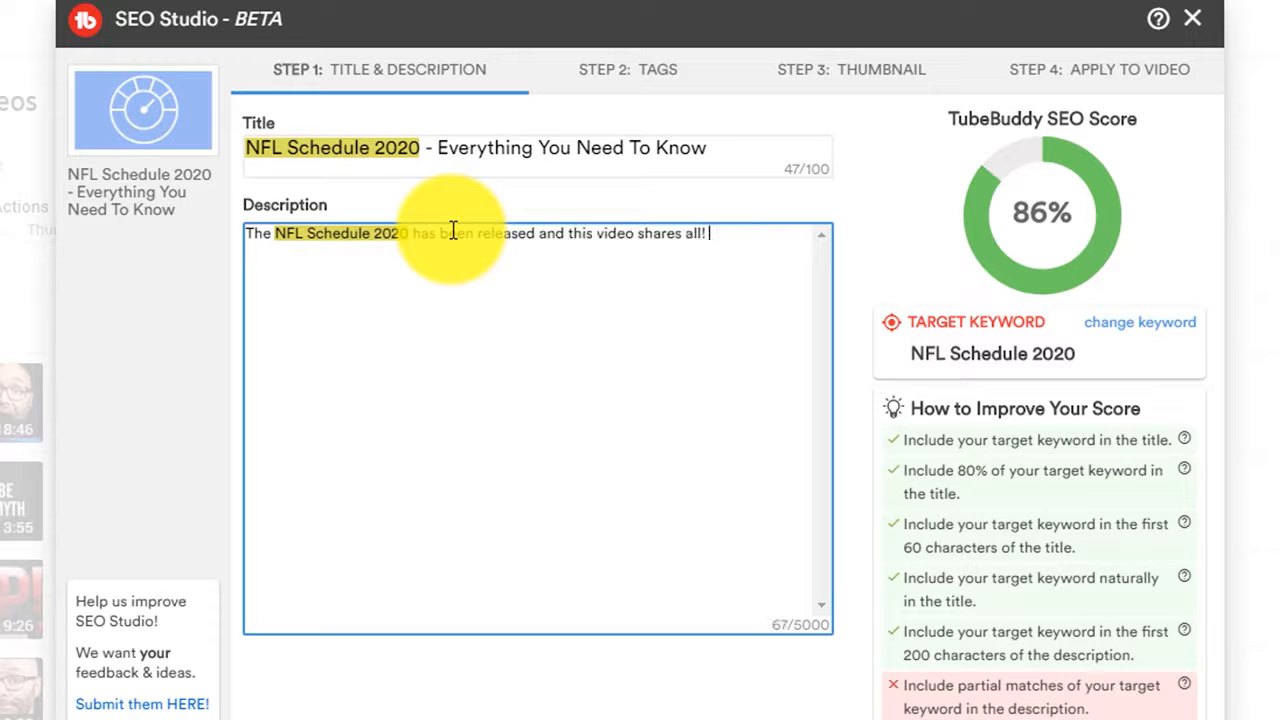
Append description sentence "Learn exactly when your favorite NFL team is playing so you can adjust your schedule to be in front of the TV when they play.".
{"action": "type", "text": "Learn exactly when your favorite NFL team"}
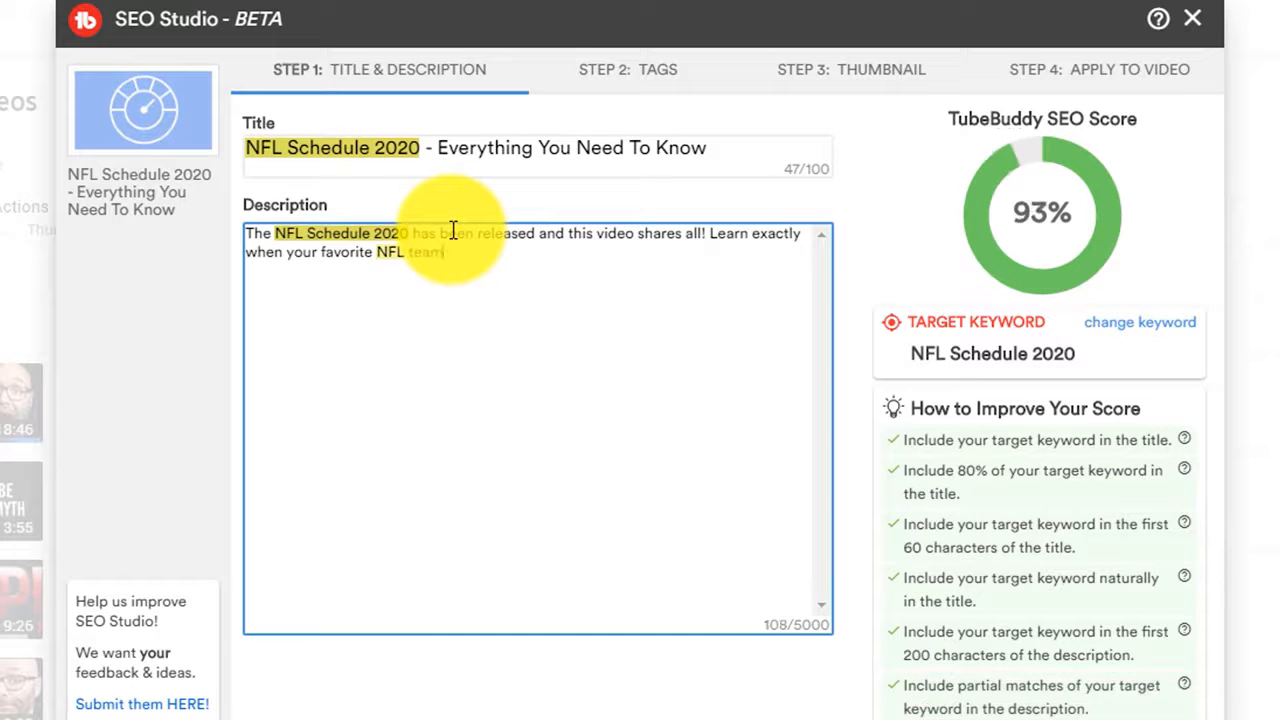
{"action": "type", "text": " is playing so you can adjust your schedule to be in front of the TV when they play"}
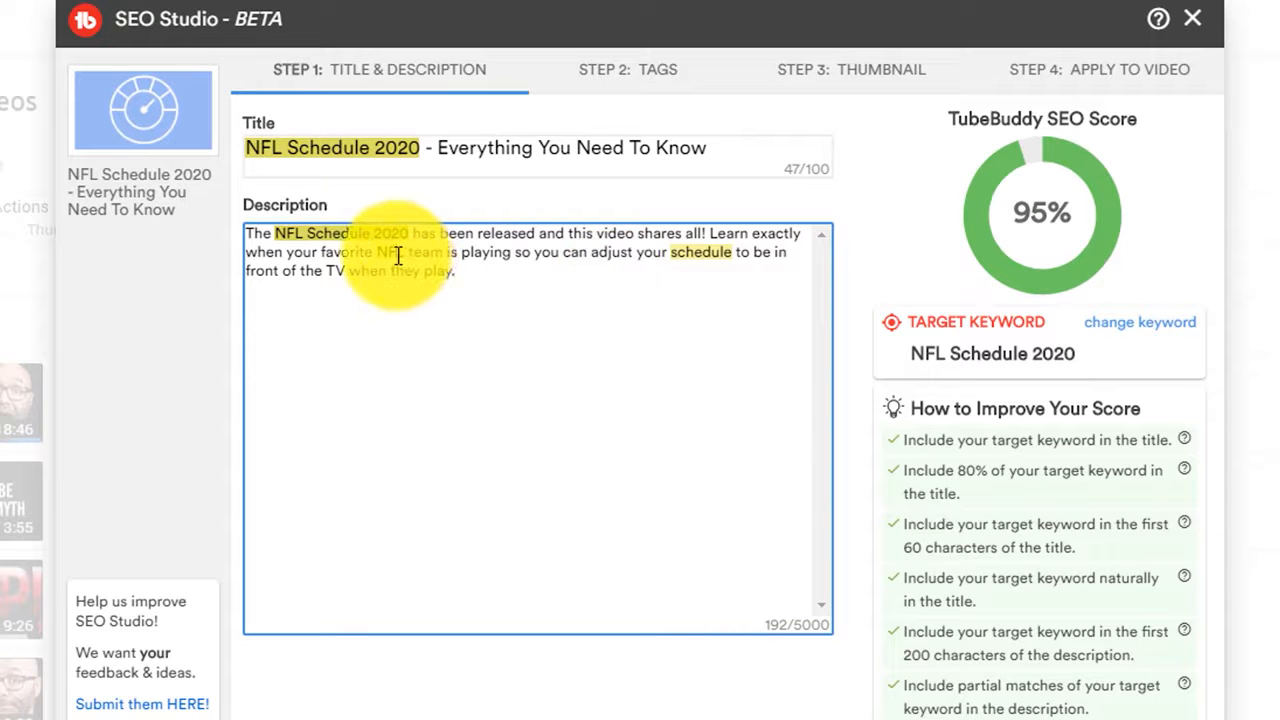
{"action": "left_click_drag", "start_coordinate": [675, 252], "coordinate": [750, 252]}
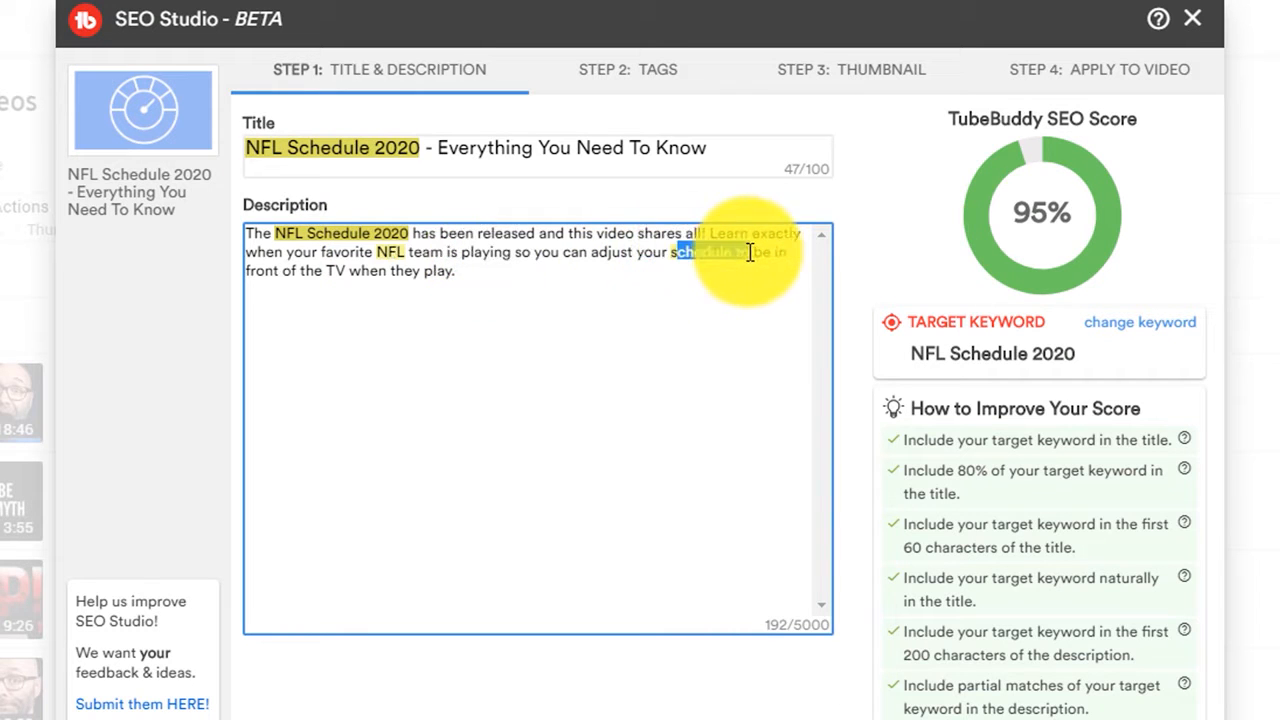
{"action": "left_click", "coordinate": [534, 276]}
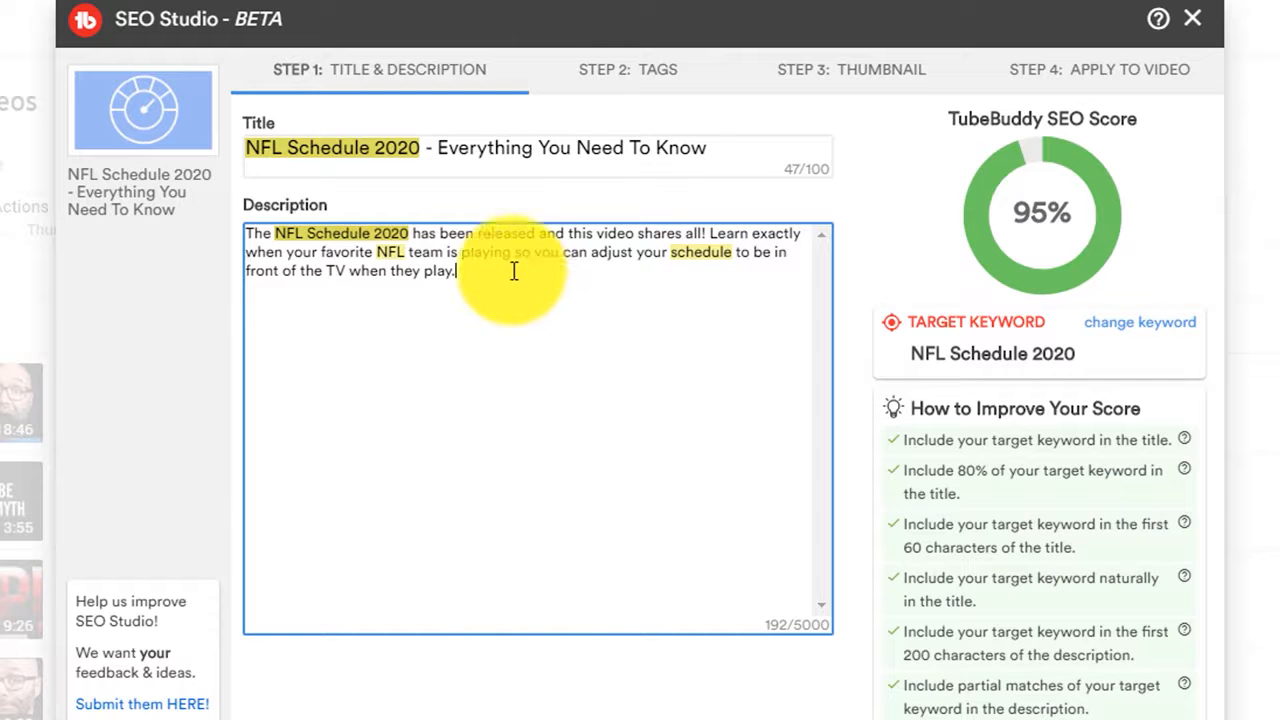
{"action": "left_click_drag", "start_coordinate": [278, 231], "coordinate": [410, 233]}
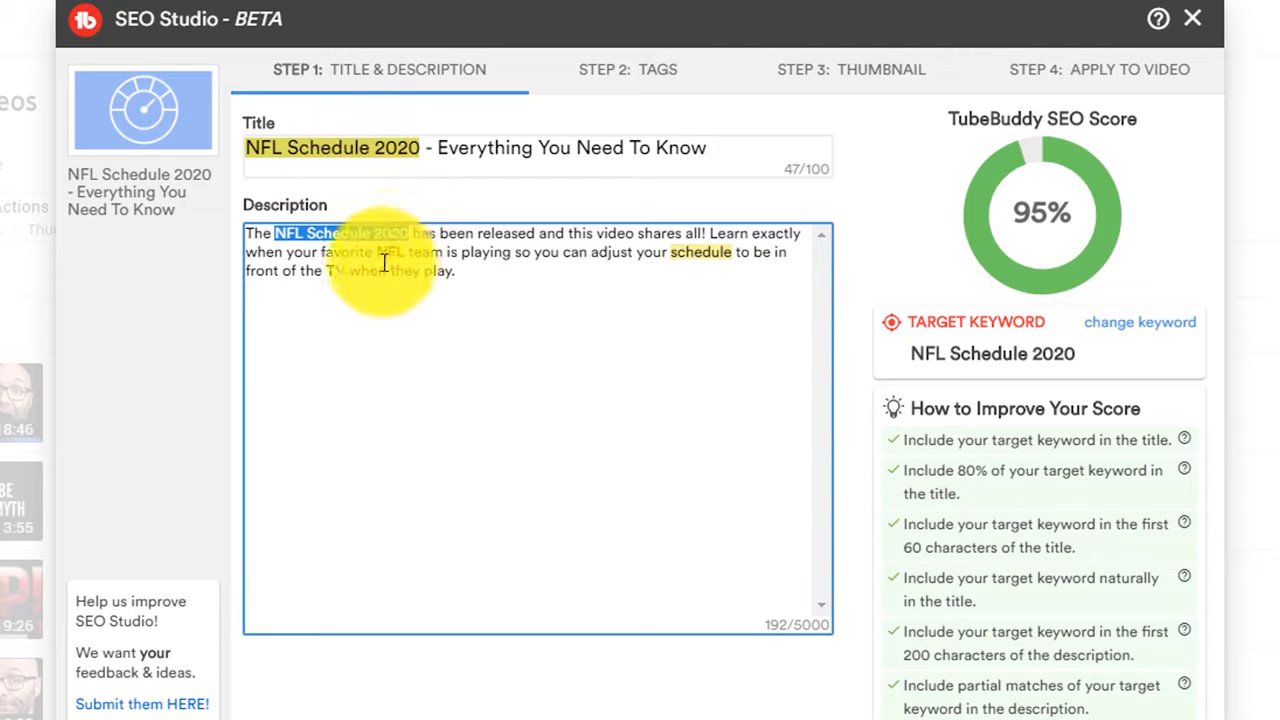
{"action": "left_click", "coordinate": [395, 242]}
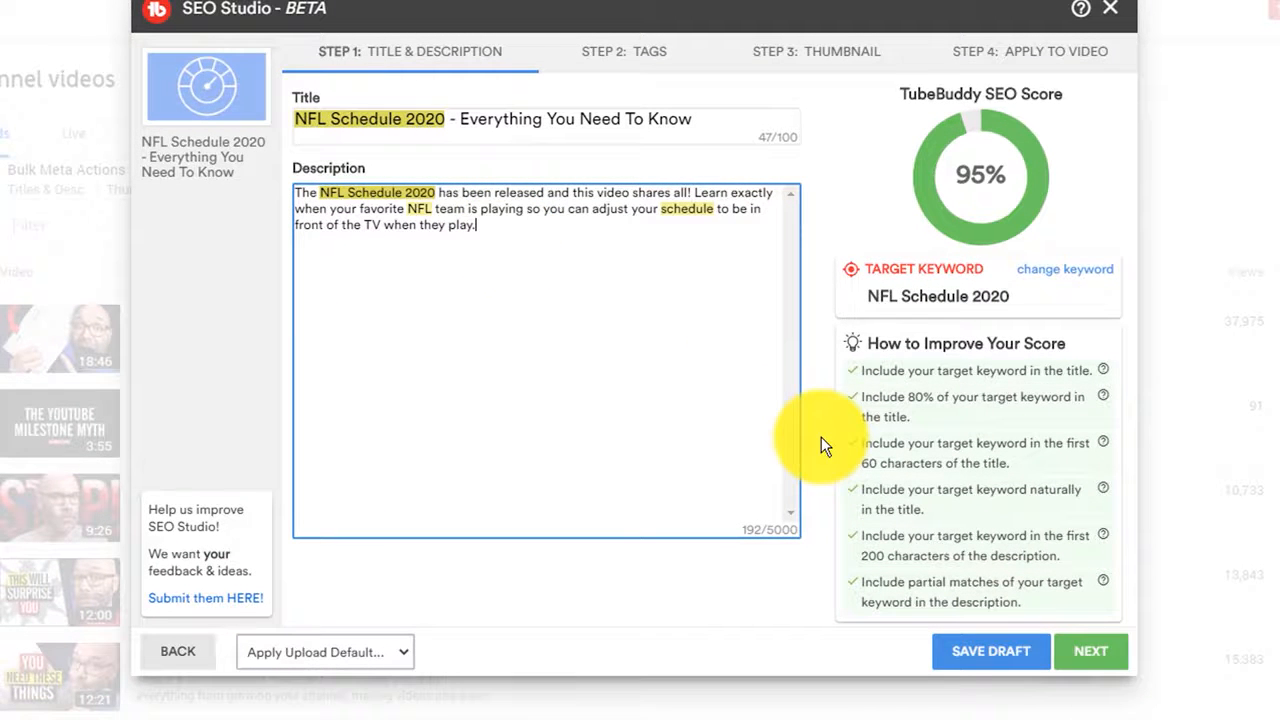
Proceed to the tags and add the suggestions "nfl schedual 2020", "nfl schedule 2020 release" and "nfl schedual 2020 release".
{"action": "left_click", "coordinate": [1092, 655]}
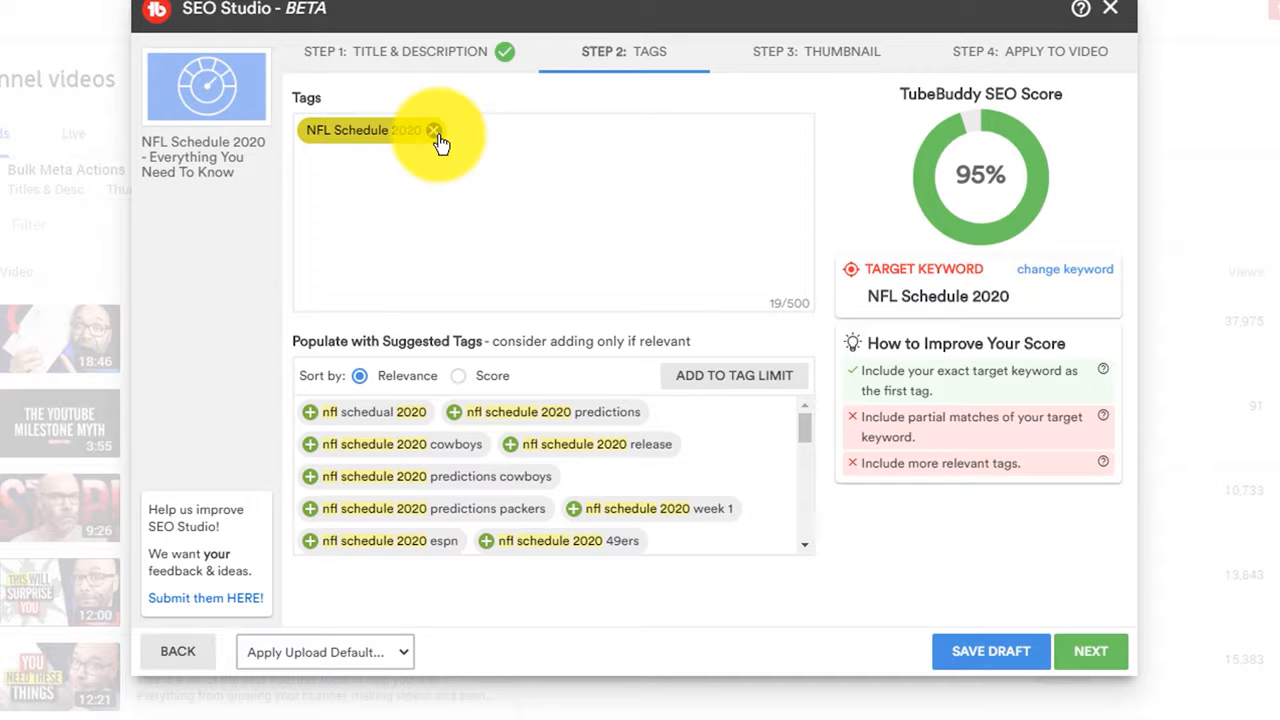
{"action": "left_click", "coordinate": [311, 412]}
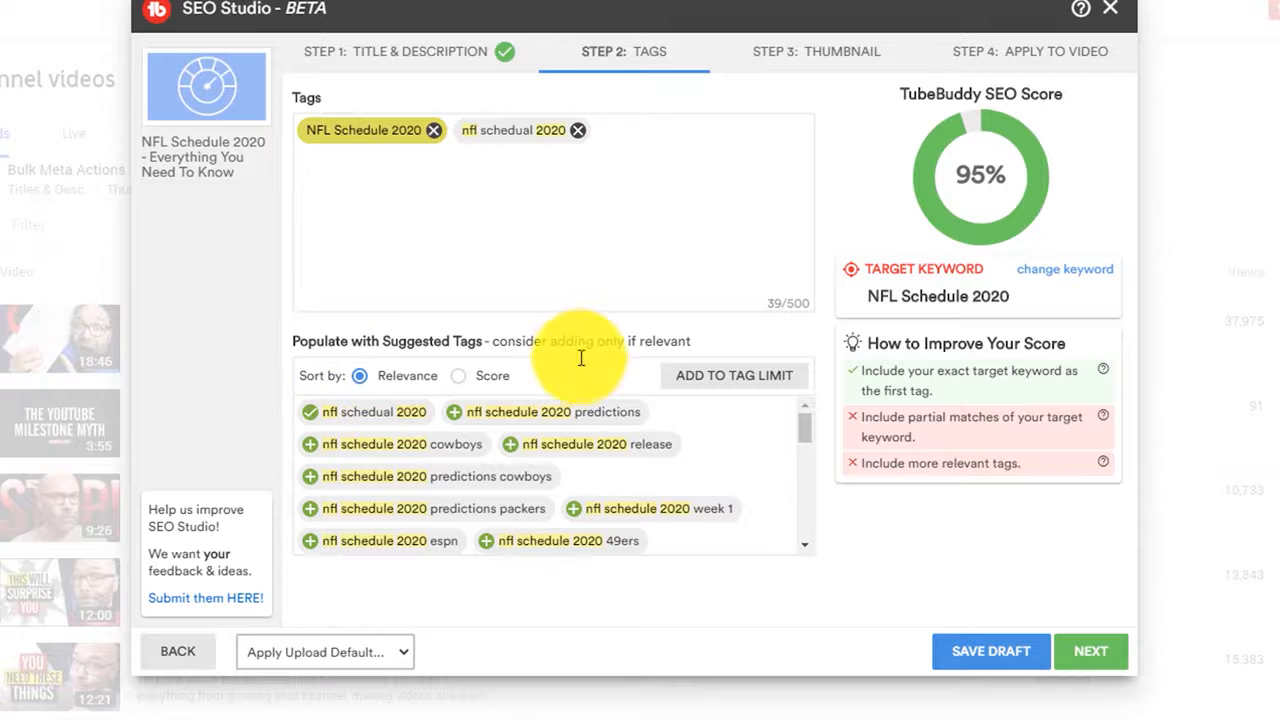
{"action": "left_click", "coordinate": [512, 446]}
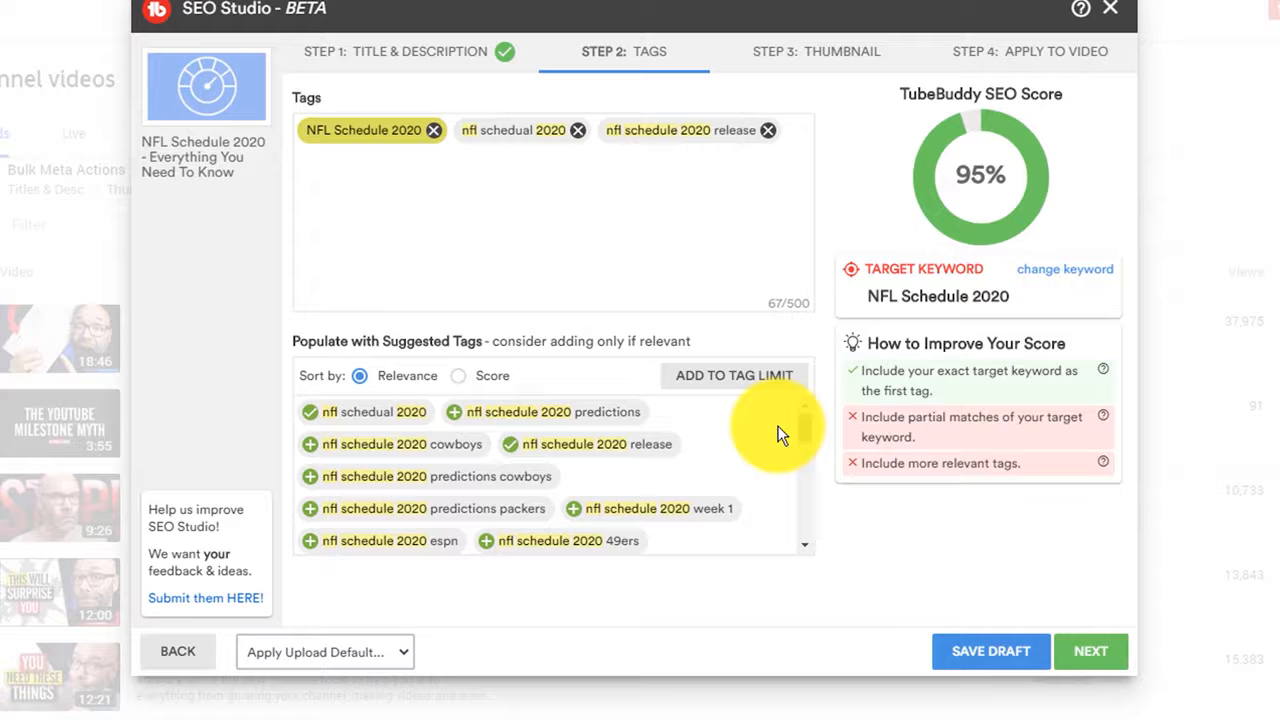
{"action": "scroll", "coordinate": [778, 435], "scroll_direction": "down", "scroll_amount": 10}
{"action": "left_click", "coordinate": [578, 505]}
{"action": "scroll", "coordinate": [608, 500], "scroll_direction": "up", "scroll_amount": 10}
Enter the custom tags "nfl", "nfl season", "nfl games 2020", "nfl 2020" and "nfl season 2020".
{"action": "left_click", "coordinate": [625, 189]}
{"action": "type", "text": "nfl,"}
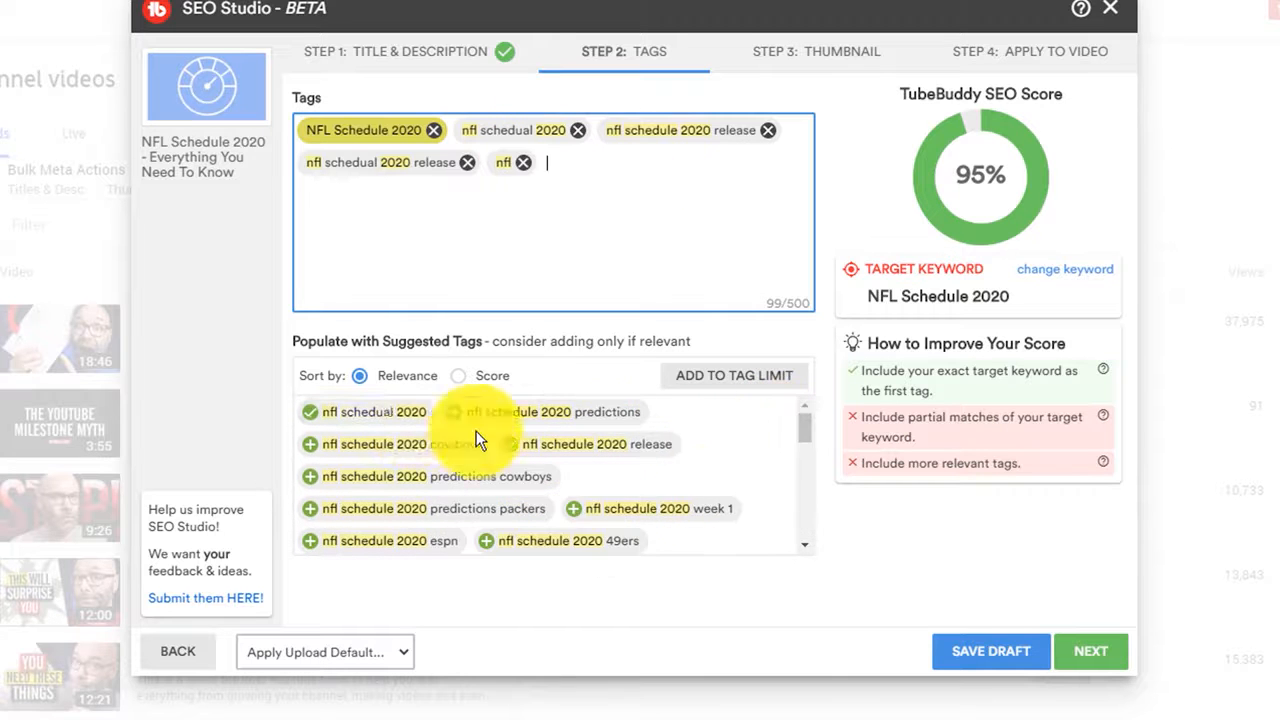
{"action": "scroll", "coordinate": [477, 438], "scroll_direction": "down", "scroll_amount": 1}
{"action": "type", "text": "nfl season,nfl games 2020,nfl 2020,nfl season 2020,"}
Add suggested "nfl schedule 2020" tags for cowboys, 49ers, bucs, redskins and tampa bay buccaneers, plus the "nfl schedual 2020" variants for cowboys and 49ers.
{"action": "left_click", "coordinate": [312, 419]}
{"action": "left_click", "coordinate": [560, 515]}
{"action": "left_click", "coordinate": [562, 484]}
{"action": "left_click", "coordinate": [380, 484]}
{"action": "left_click", "coordinate": [598, 454]}
{"action": "scroll", "coordinate": [560, 470], "scroll_direction": "down", "scroll_amount": 8}
{"action": "left_click", "coordinate": [390, 450]}
{"action": "left_click", "coordinate": [560, 425]}
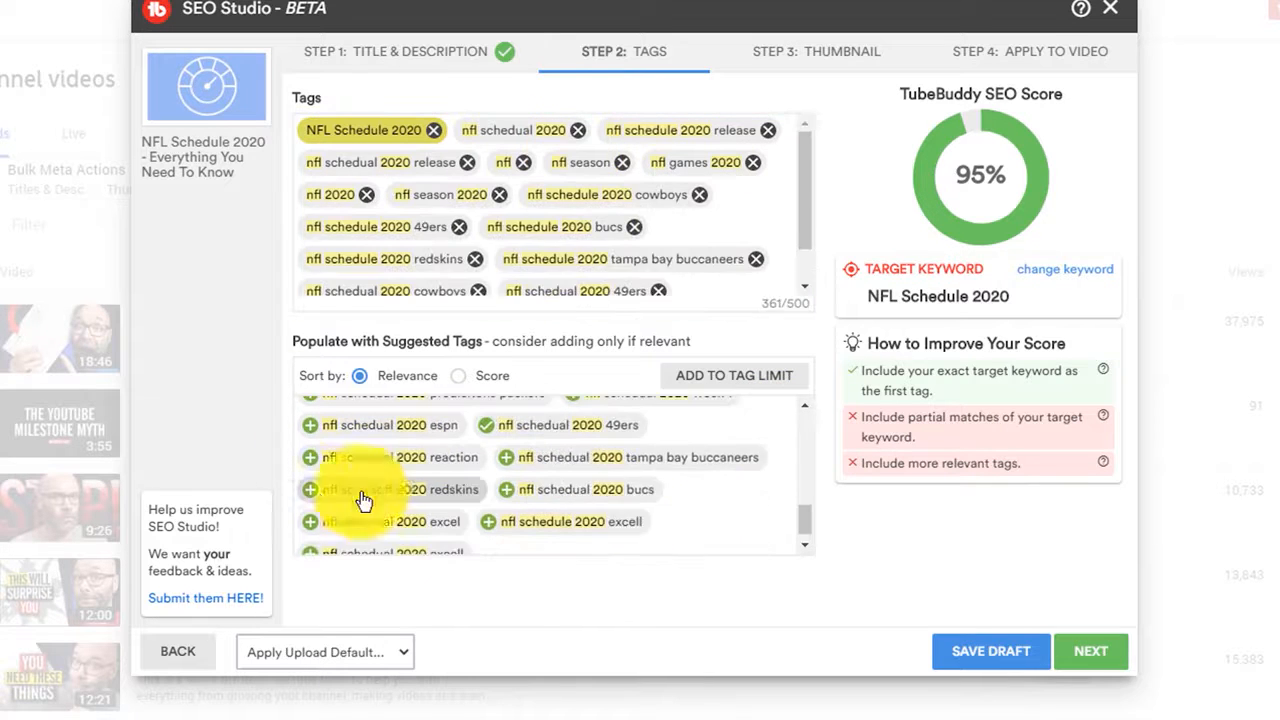
Review the added tags against the score improvement tips, focusing on partial matches of the target keyword.
{"action": "scroll", "coordinate": [363, 495], "scroll_direction": "up", "scroll_amount": 10}
{"action": "scroll", "coordinate": [706, 209], "scroll_direction": "down", "scroll_amount": 1}
{"action": "scroll", "coordinate": [707, 215], "scroll_direction": "up", "scroll_amount": 1}
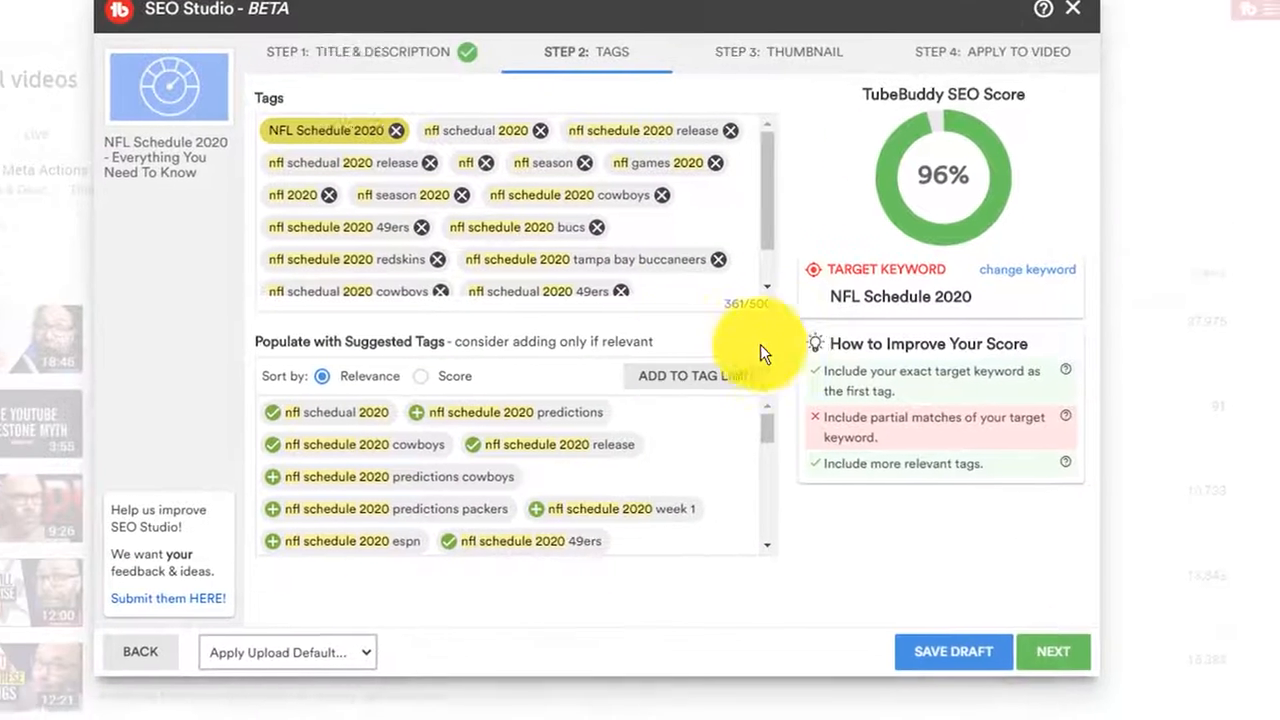
{"action": "scroll", "coordinate": [620, 263], "scroll_direction": "down", "scroll_amount": 1}
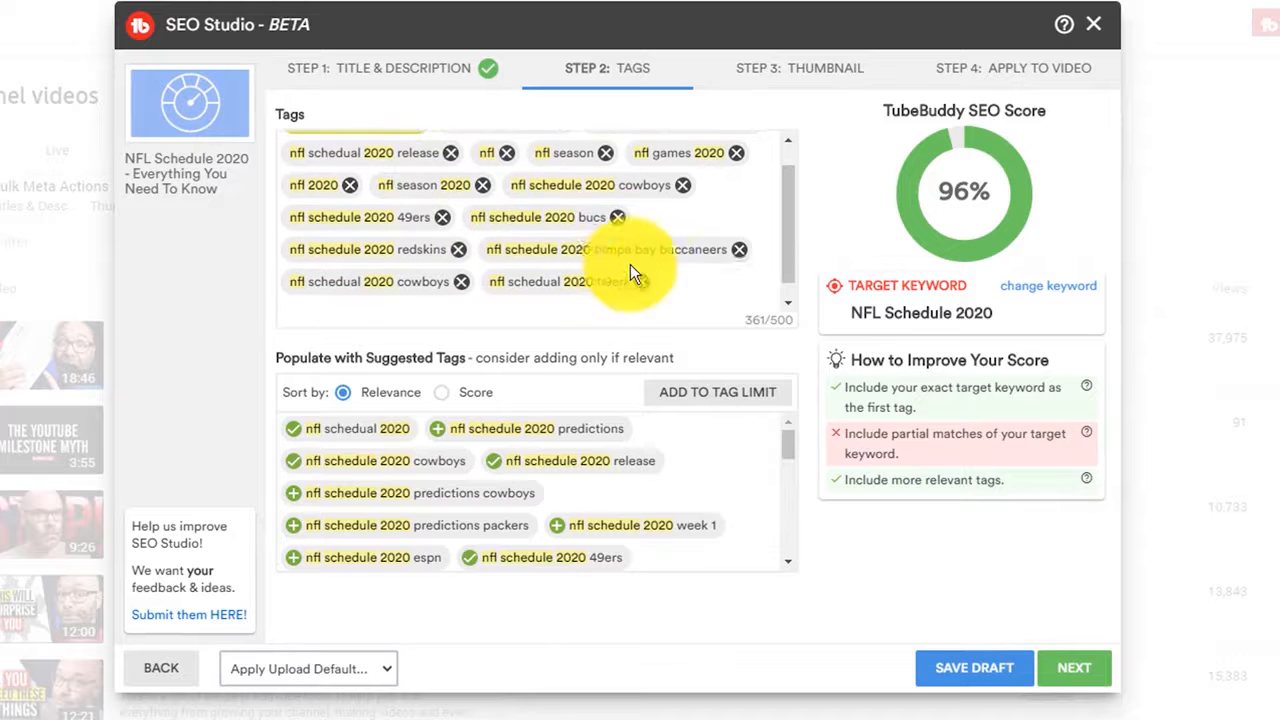
{"action": "scroll", "coordinate": [689, 265], "scroll_direction": "up", "scroll_amount": 1}
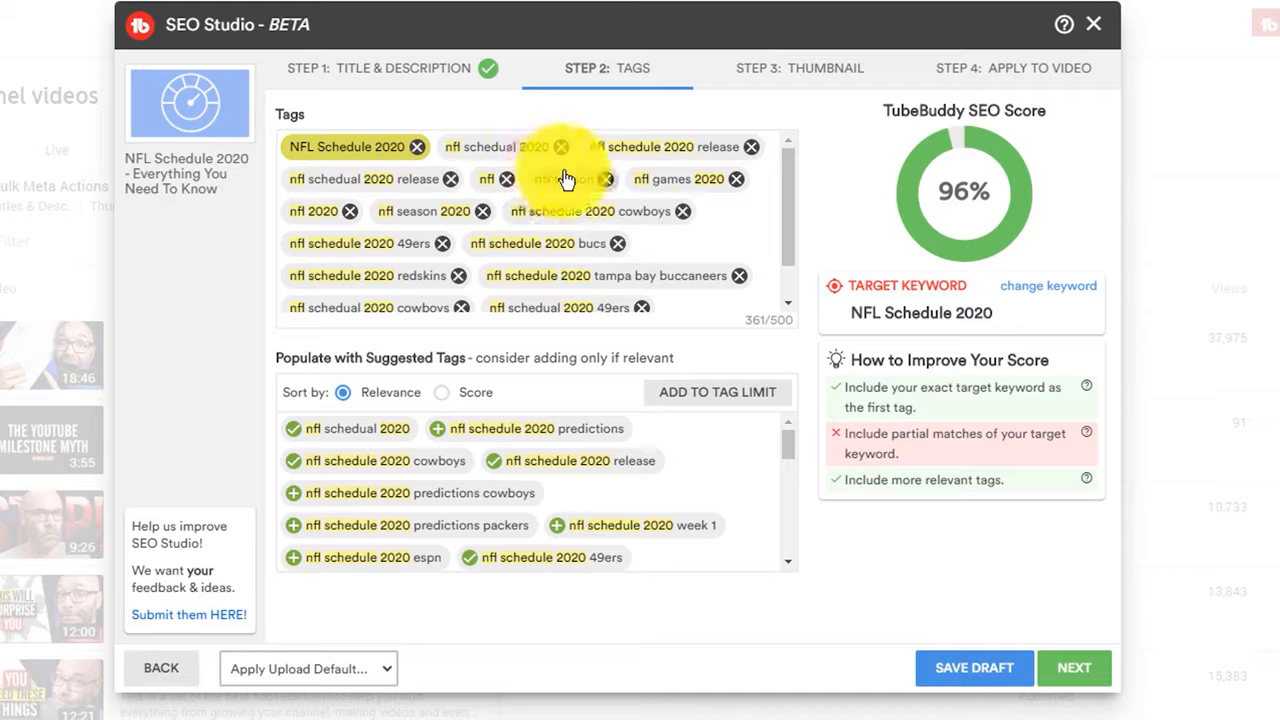
{"action": "scroll", "coordinate": [557, 245], "scroll_direction": "down", "scroll_amount": 1}
{"action": "scroll", "coordinate": [571, 243], "scroll_direction": "up", "scroll_amount": 1}
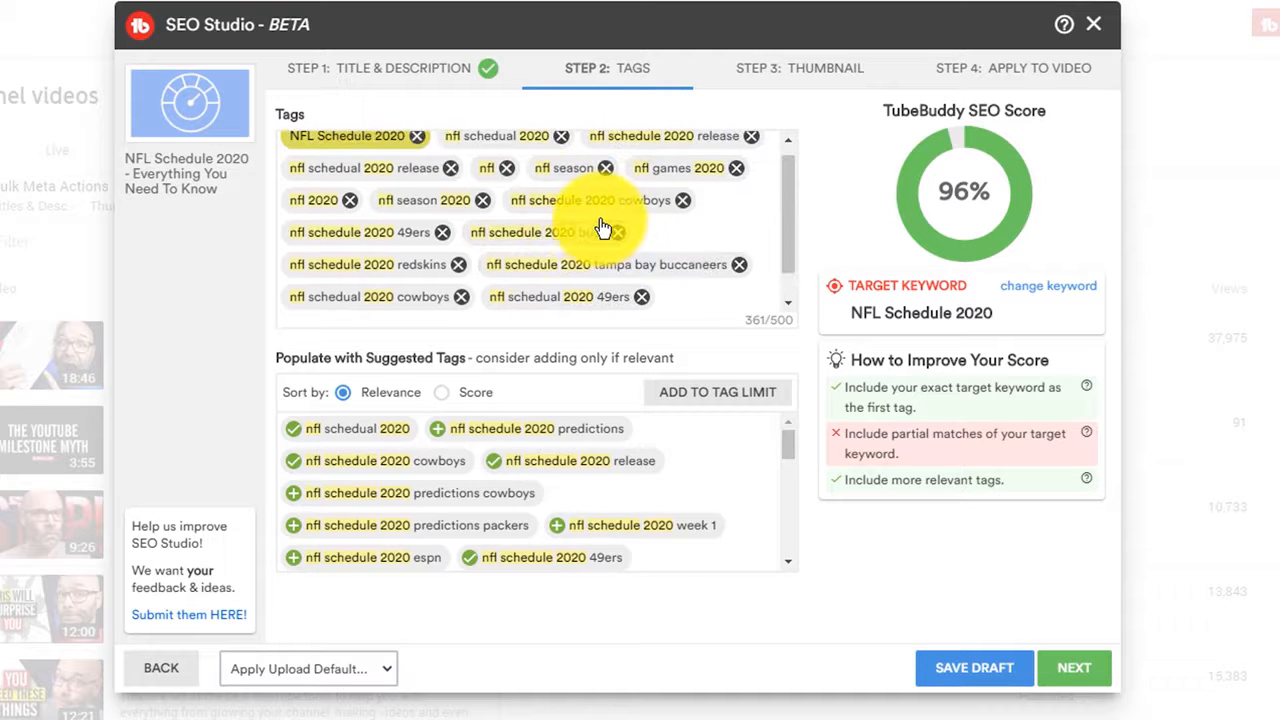
{"action": "left_click_drag", "start_coordinate": [901, 455], "coordinate": [832, 438]}
{"action": "left_click", "coordinate": [911, 452]}
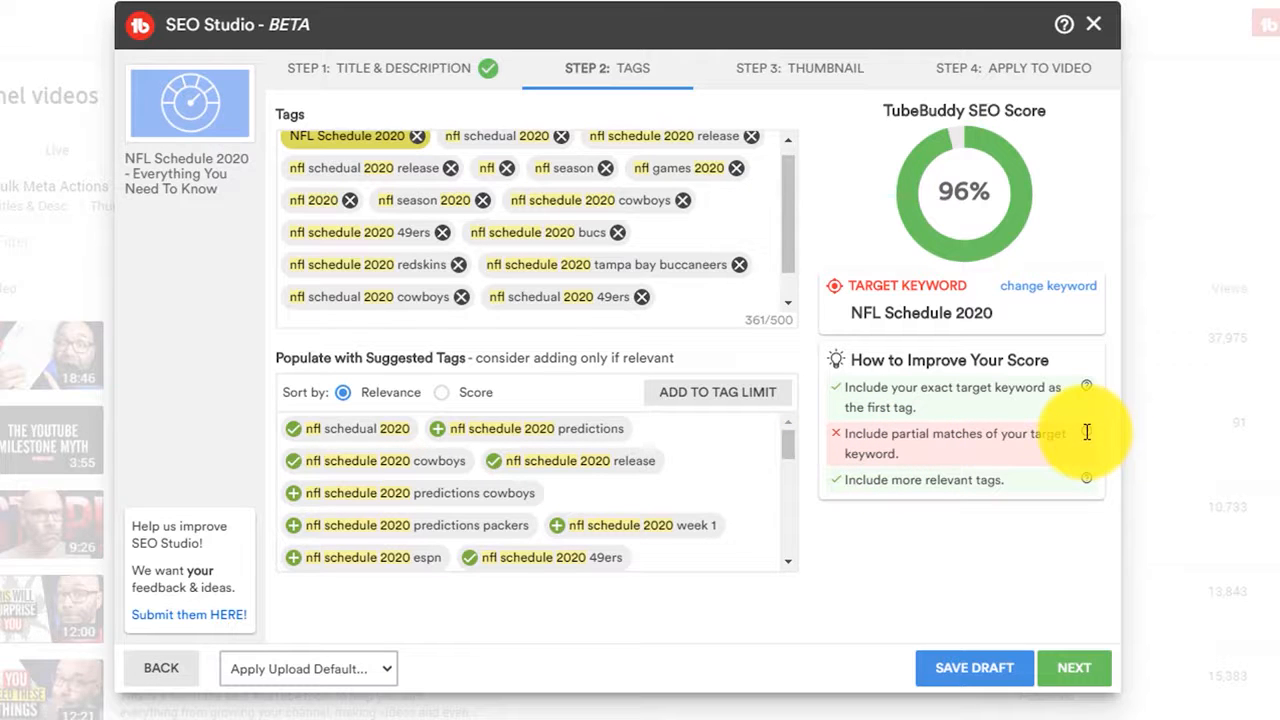
Add the partial-match tag "schedule" and check the complete tag list.
{"action": "left_click", "coordinate": [500, 280]}
{"action": "type", "text": "schedule"}
{"action": "key", "text": "Return"}
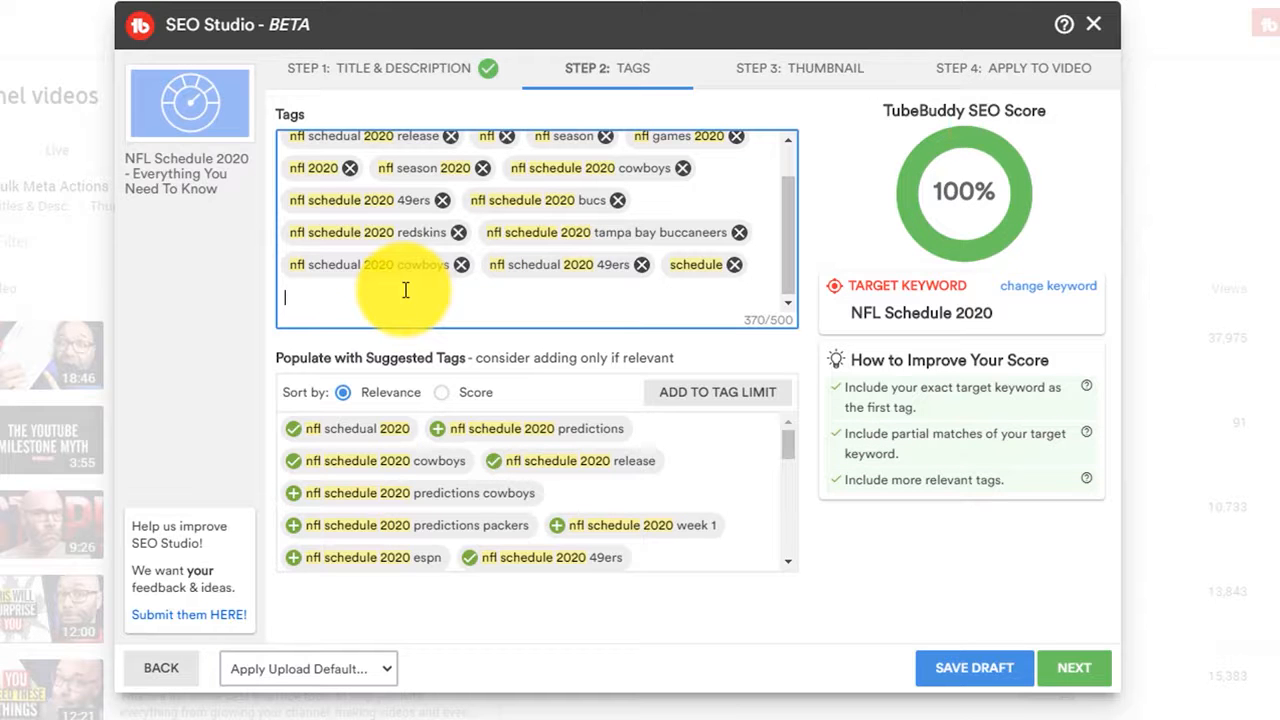
{"action": "scroll", "coordinate": [405, 290], "scroll_direction": "up", "scroll_amount": 2}
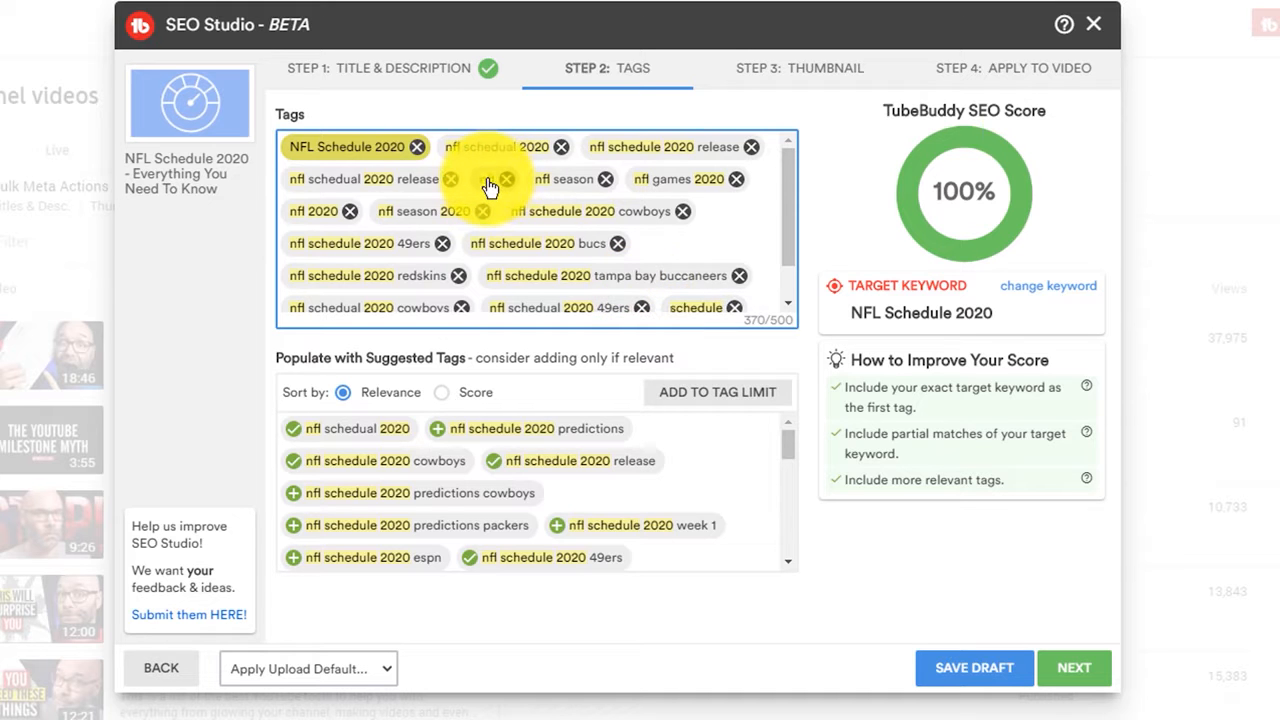
{"action": "scroll", "coordinate": [663, 206], "scroll_direction": "down", "scroll_amount": 1}
{"action": "scroll", "coordinate": [514, 243], "scroll_direction": "up", "scroll_amount": 1}
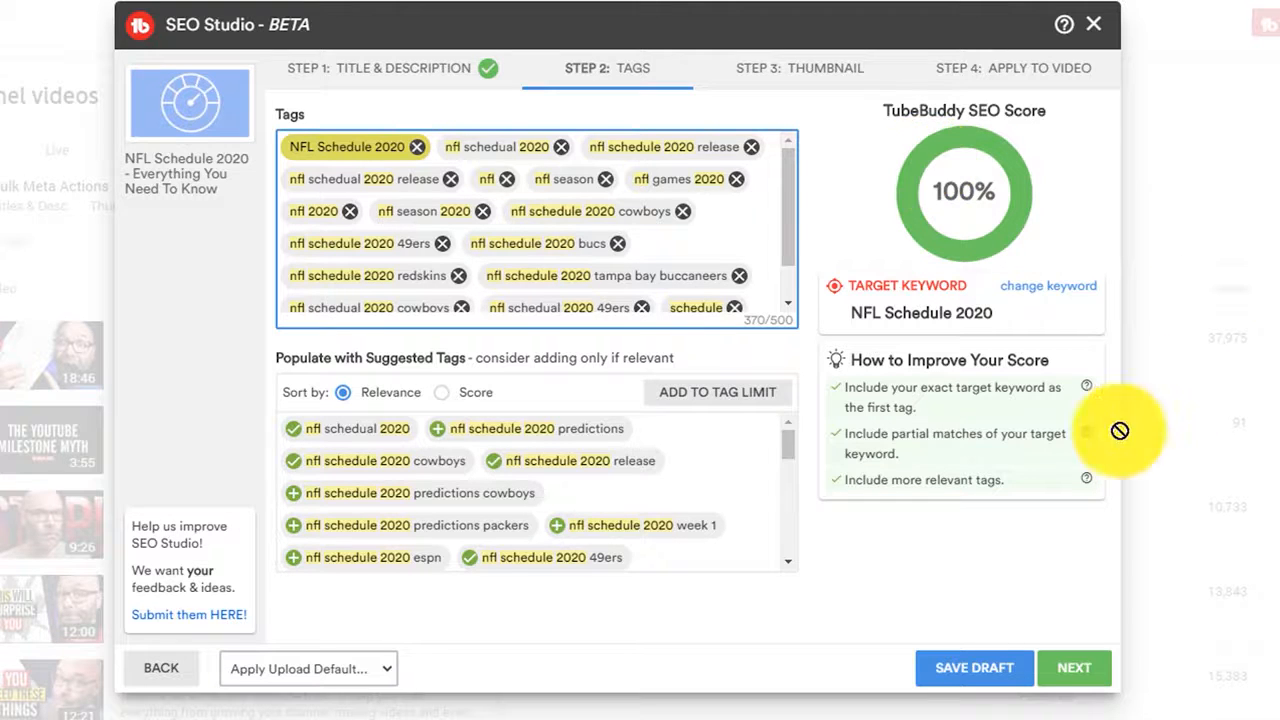
Proceed to the thumbnail stage and compare the thumbnails of the videos ranking for "NFL Schedule 2020".
{"action": "left_click", "coordinate": [1075, 668]}
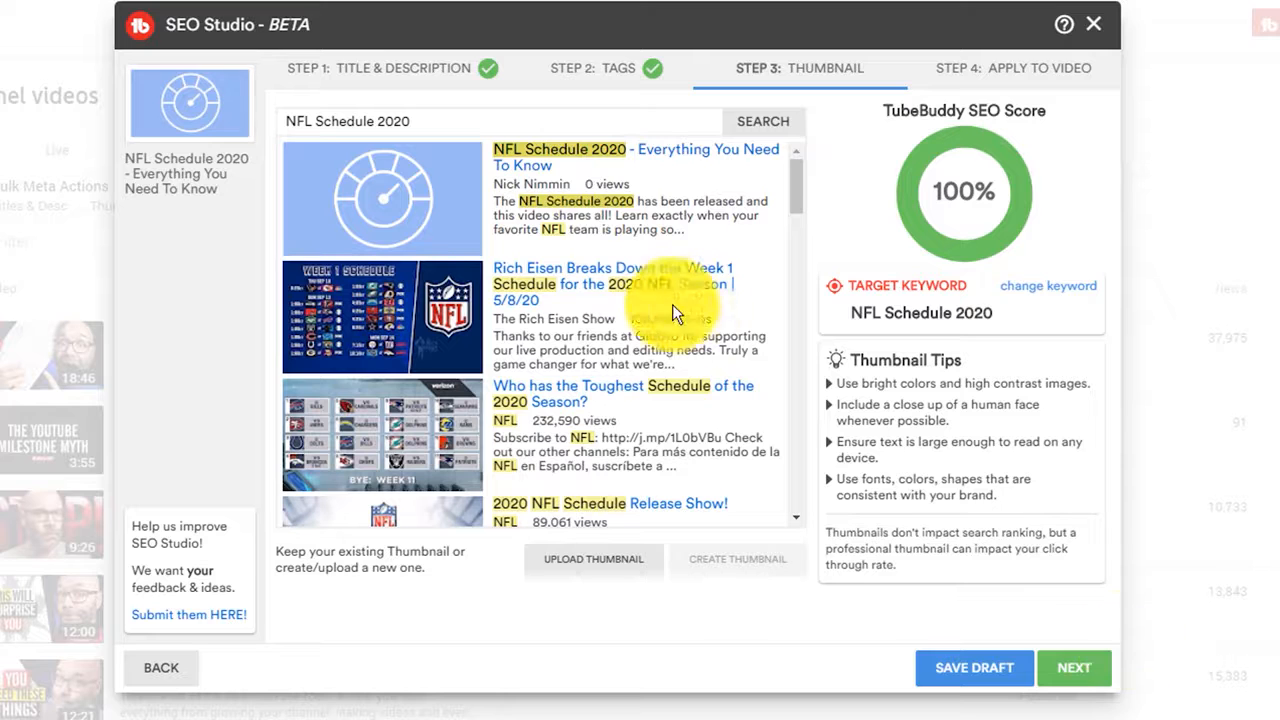
{"action": "scroll", "coordinate": [674, 293], "scroll_direction": "down", "scroll_amount": 1}
{"action": "scroll", "coordinate": [674, 293], "scroll_direction": "down", "scroll_amount": 3}
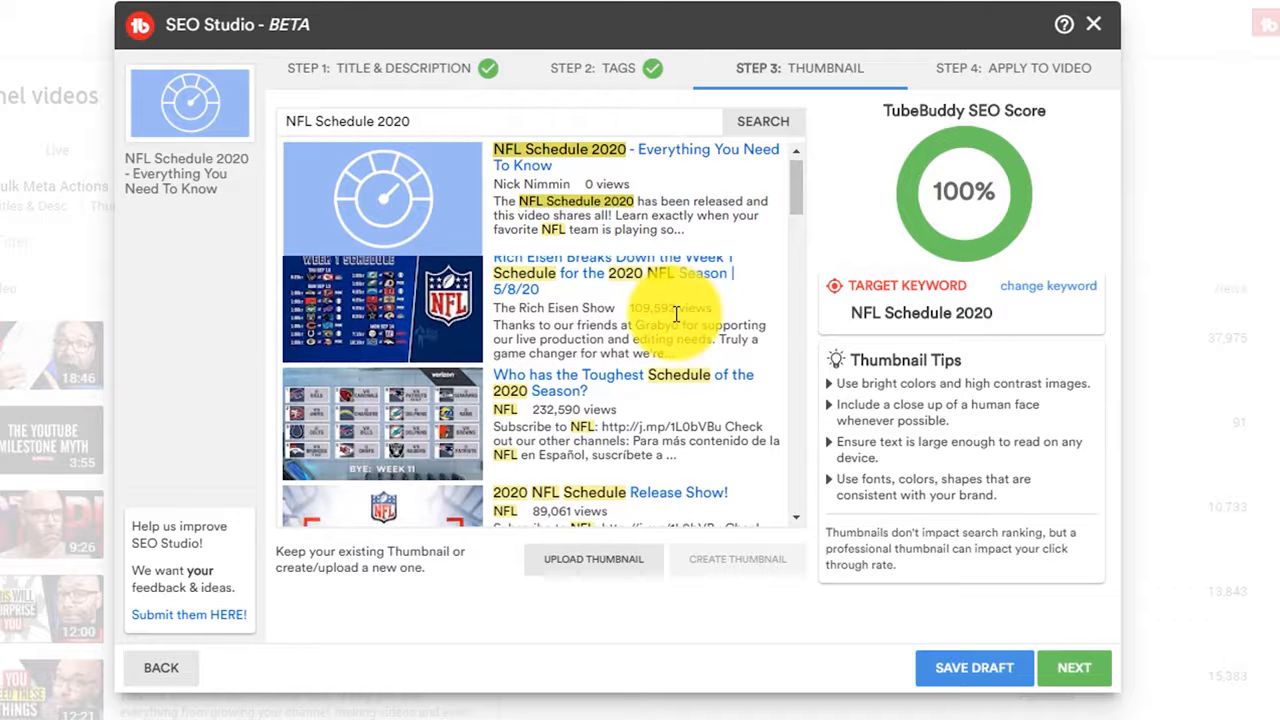
{"action": "scroll", "coordinate": [687, 405], "scroll_direction": "down", "scroll_amount": 5}
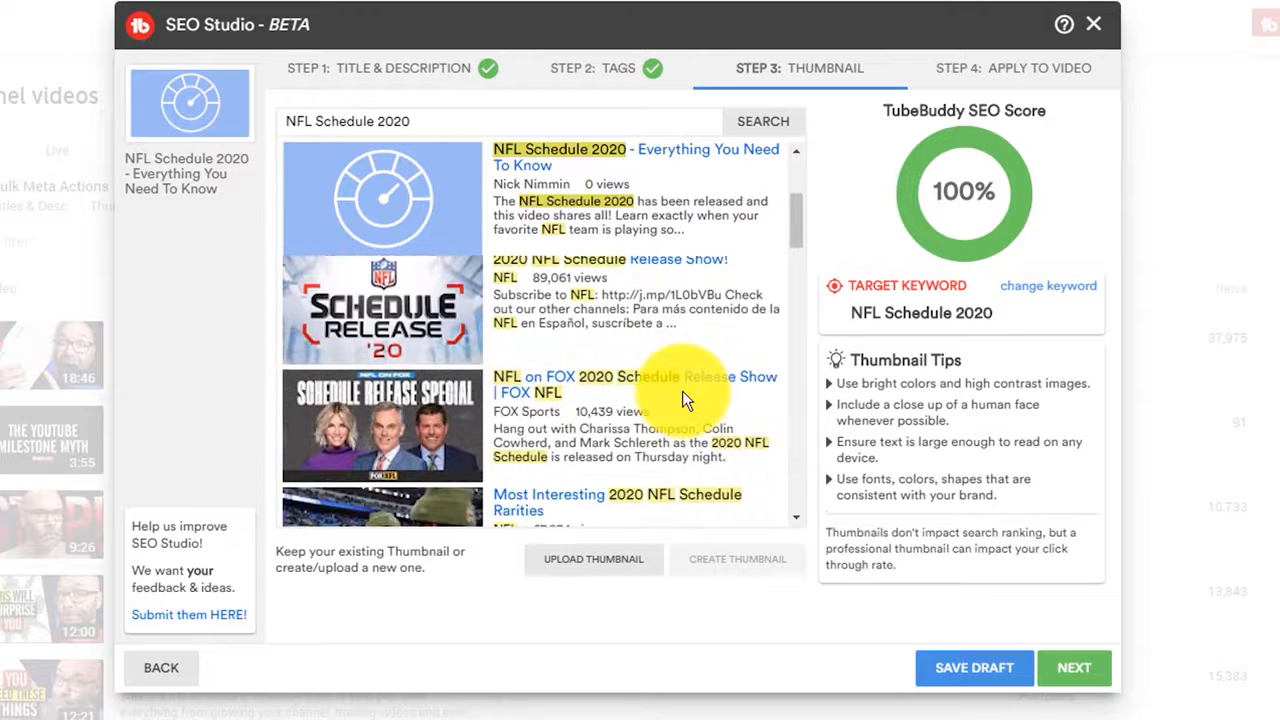
{"action": "scroll", "coordinate": [655, 390], "scroll_direction": "up", "scroll_amount": 8}
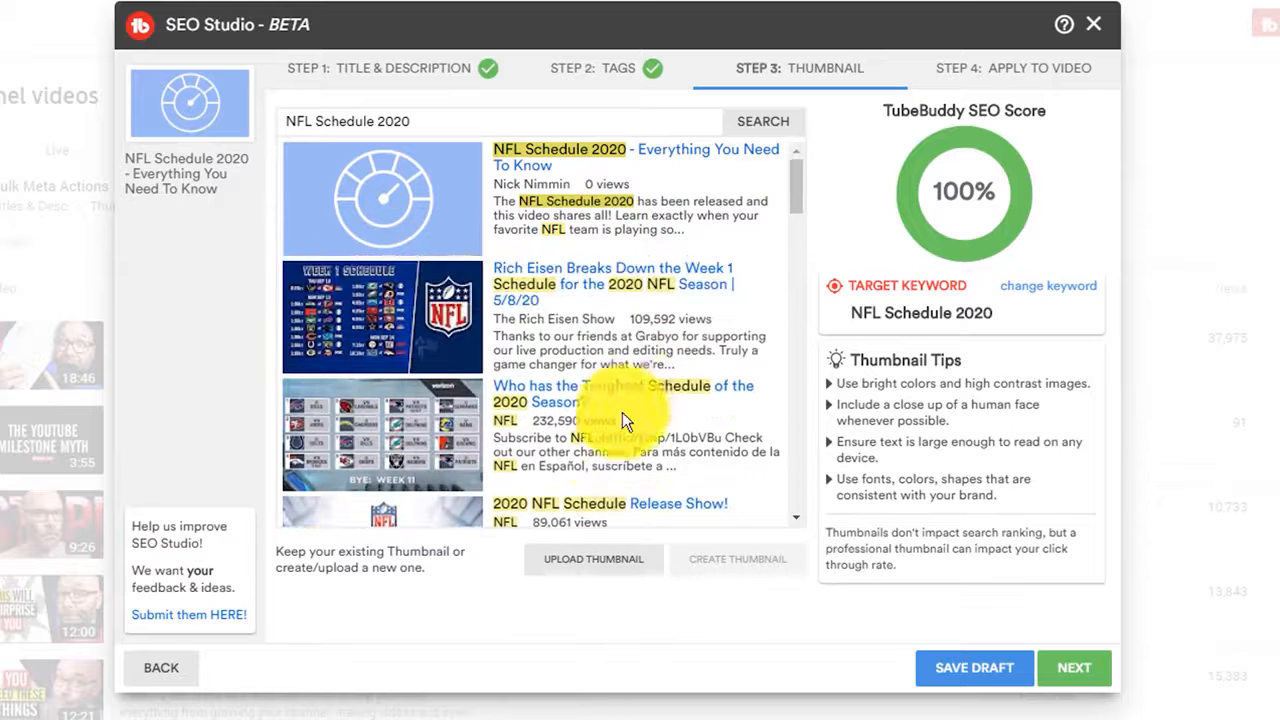
Upload r-removebg.png as the video's thumbnail and compare it with the competing thumbnails in the search preview.
{"action": "left_click", "coordinate": [582, 566]}
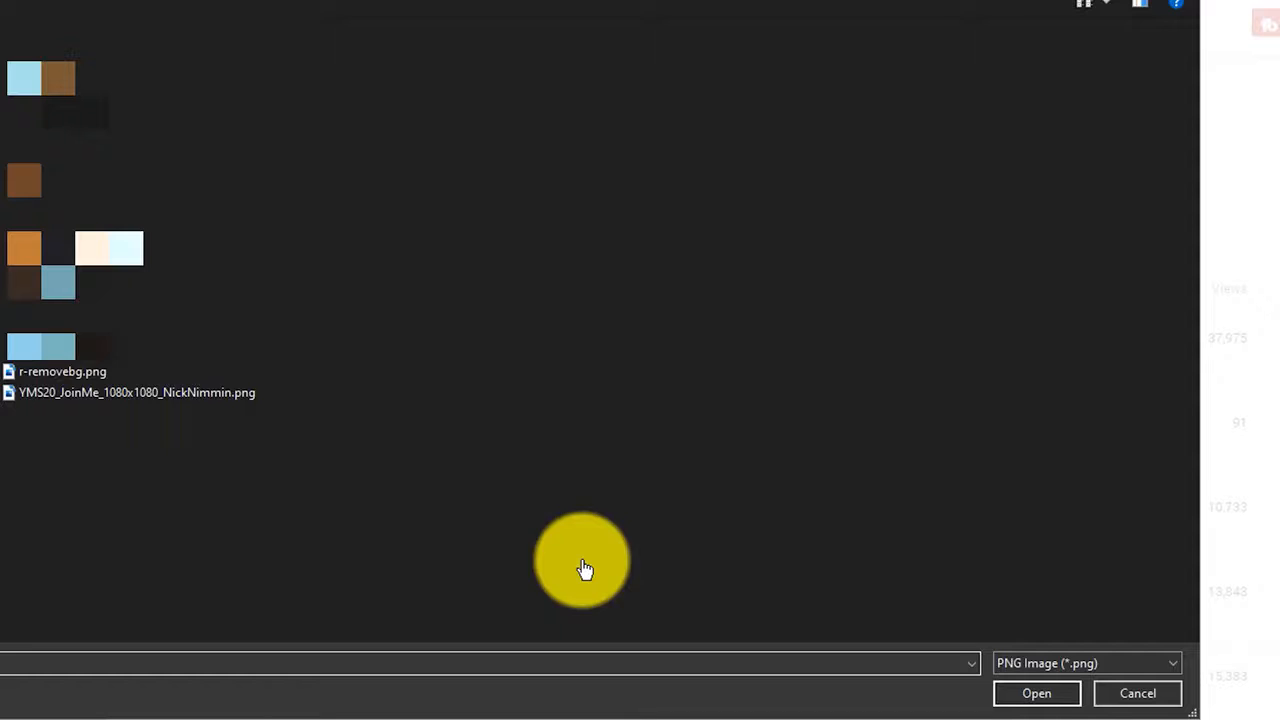
{"action": "left_click", "coordinate": [60, 372]}
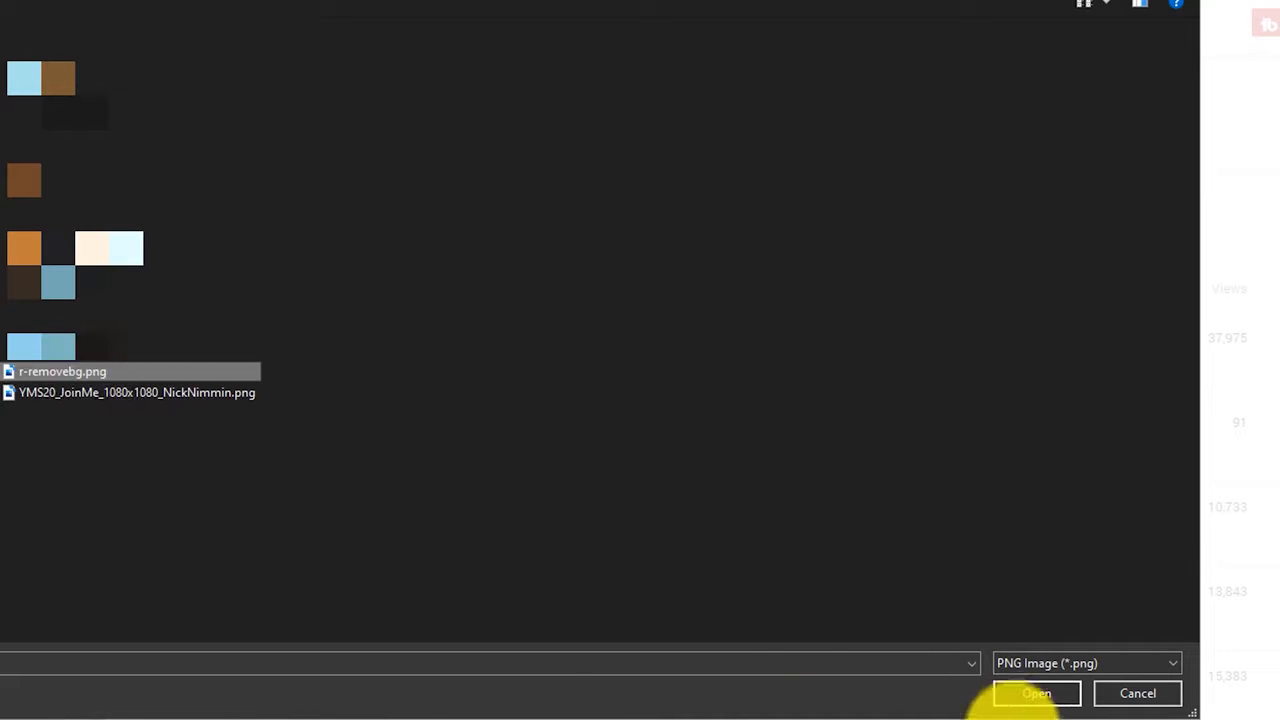
{"action": "left_click", "coordinate": [1033, 693]}
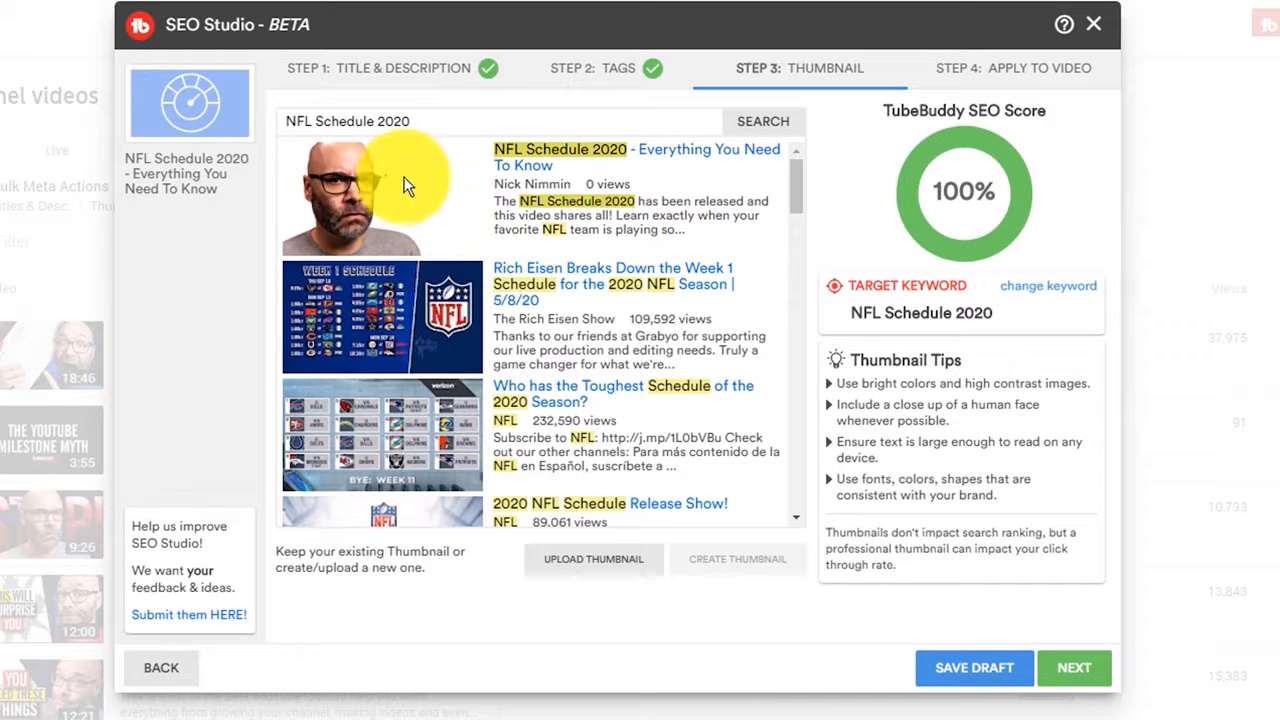
{"action": "scroll", "coordinate": [390, 215], "scroll_direction": "down", "scroll_amount": 1}
{"action": "scroll", "coordinate": [380, 231], "scroll_direction": "up", "scroll_amount": 1}
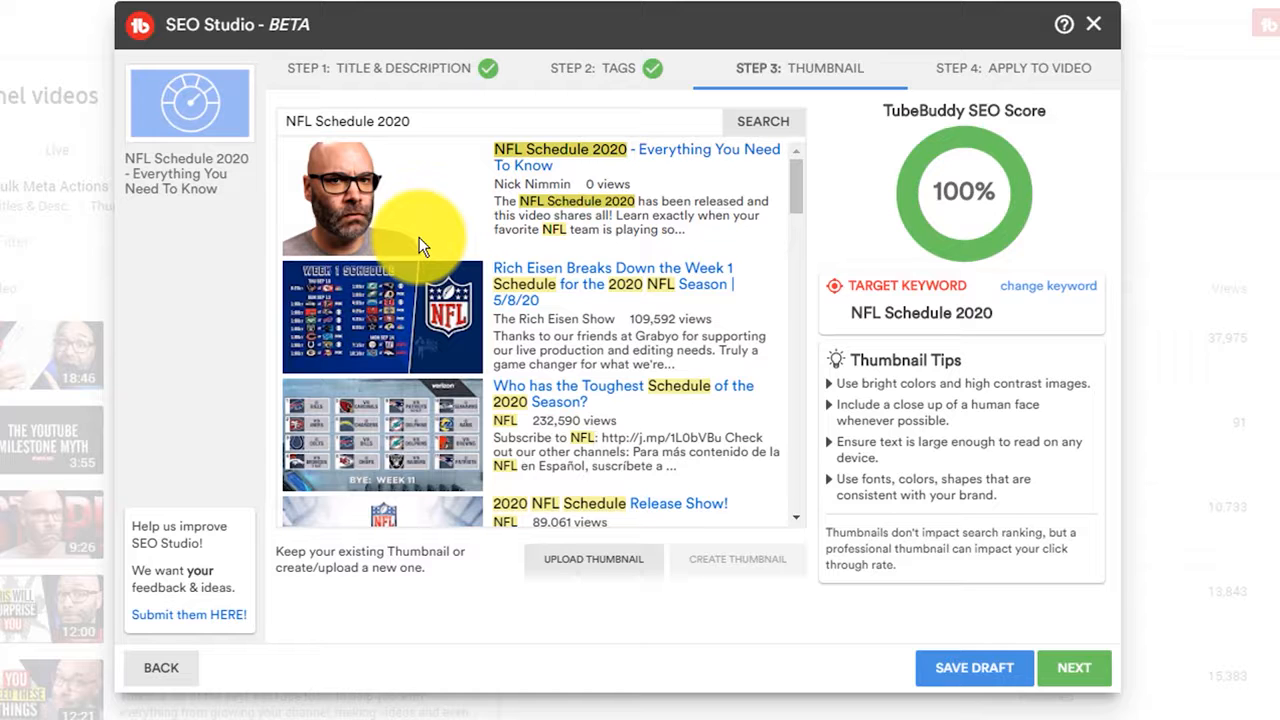
{"action": "scroll", "coordinate": [419, 237], "scroll_direction": "down", "scroll_amount": 1}
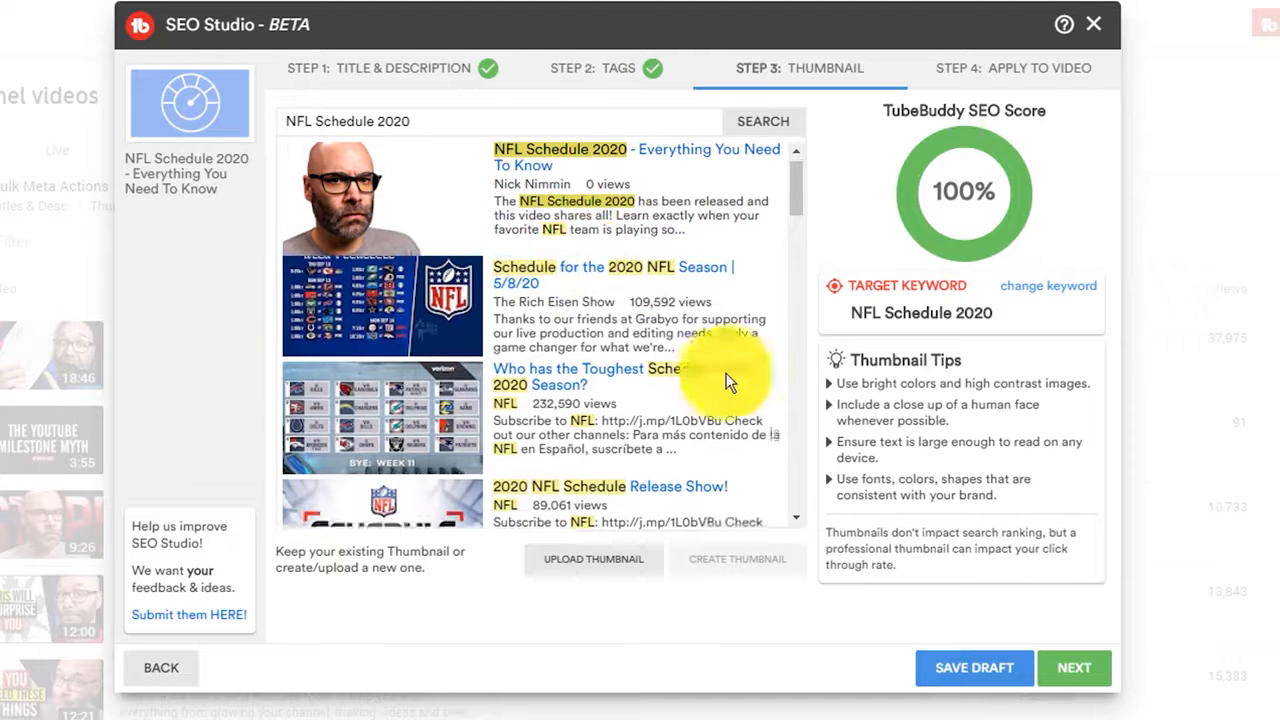
Review the completed A/B test for the "How to Write a Video Script" video, including its data analysis and both thumbnails.
{"action": "left_click", "coordinate": [1122, 685]}
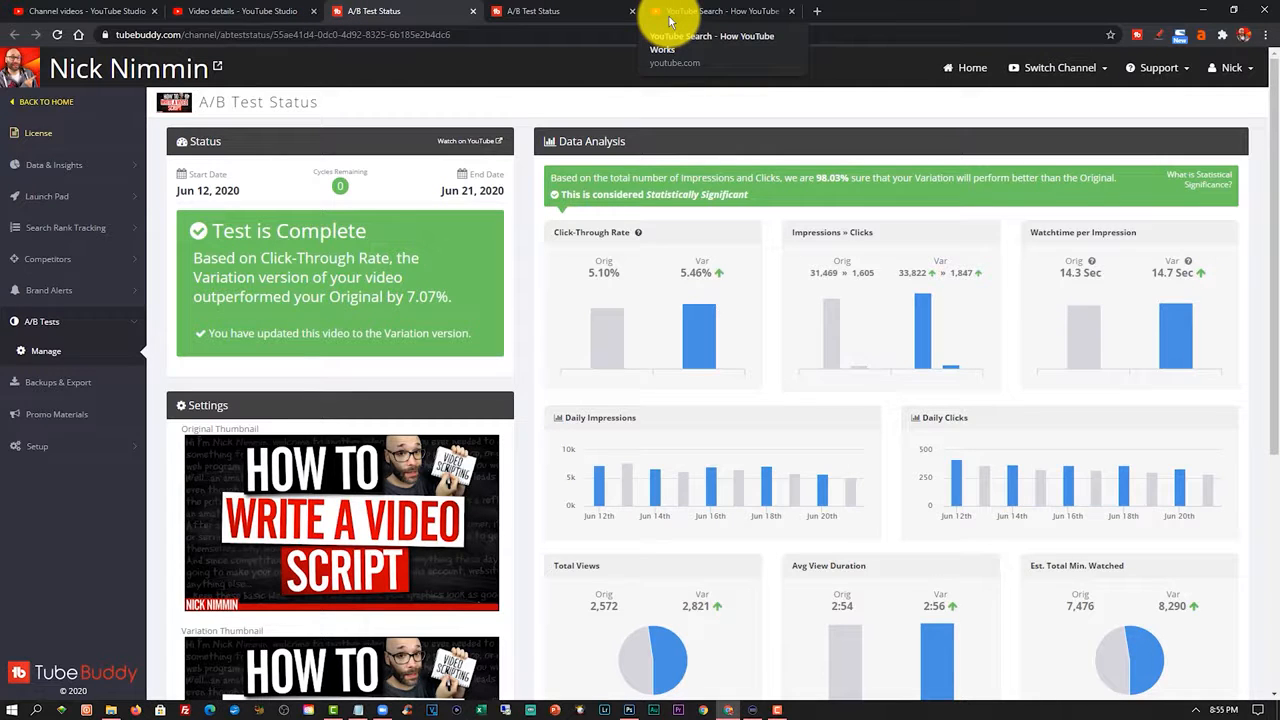
{"action": "scroll", "coordinate": [755, 255], "scroll_direction": "down", "scroll_amount": 1}
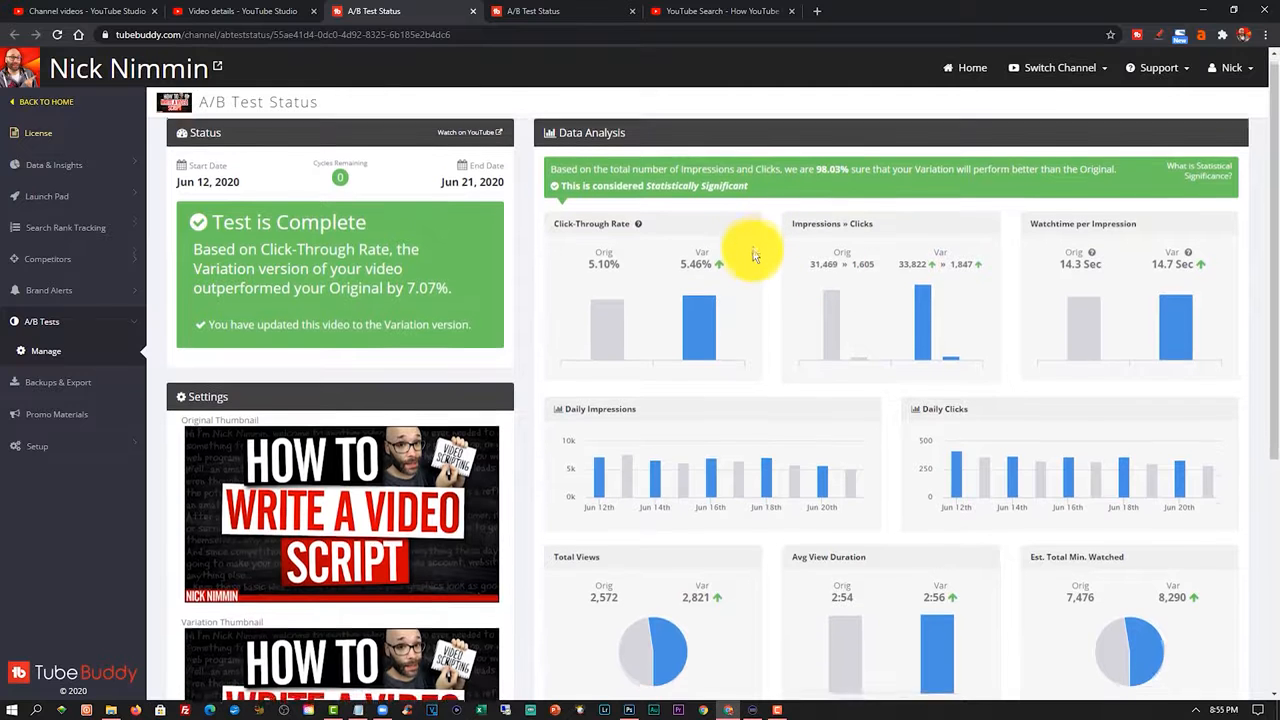
{"action": "scroll", "coordinate": [752, 251], "scroll_direction": "down", "scroll_amount": 2}
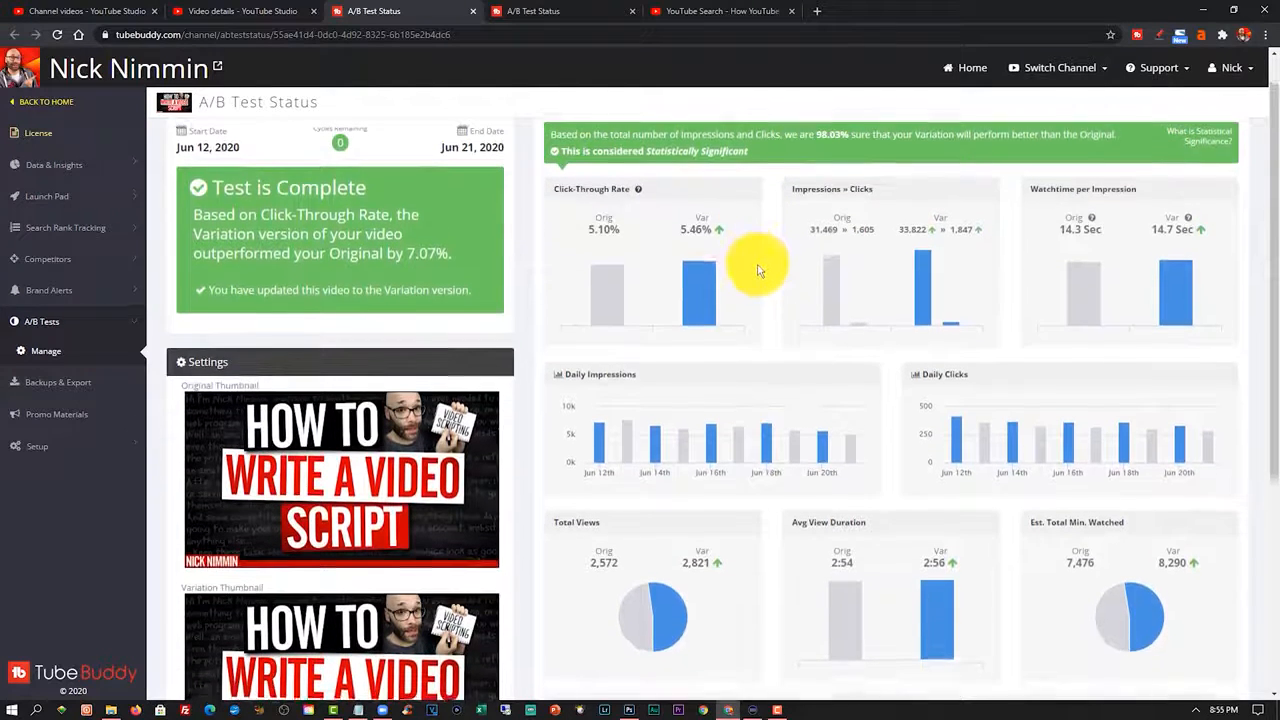
{"action": "scroll", "coordinate": [758, 270], "scroll_direction": "down", "scroll_amount": 5}
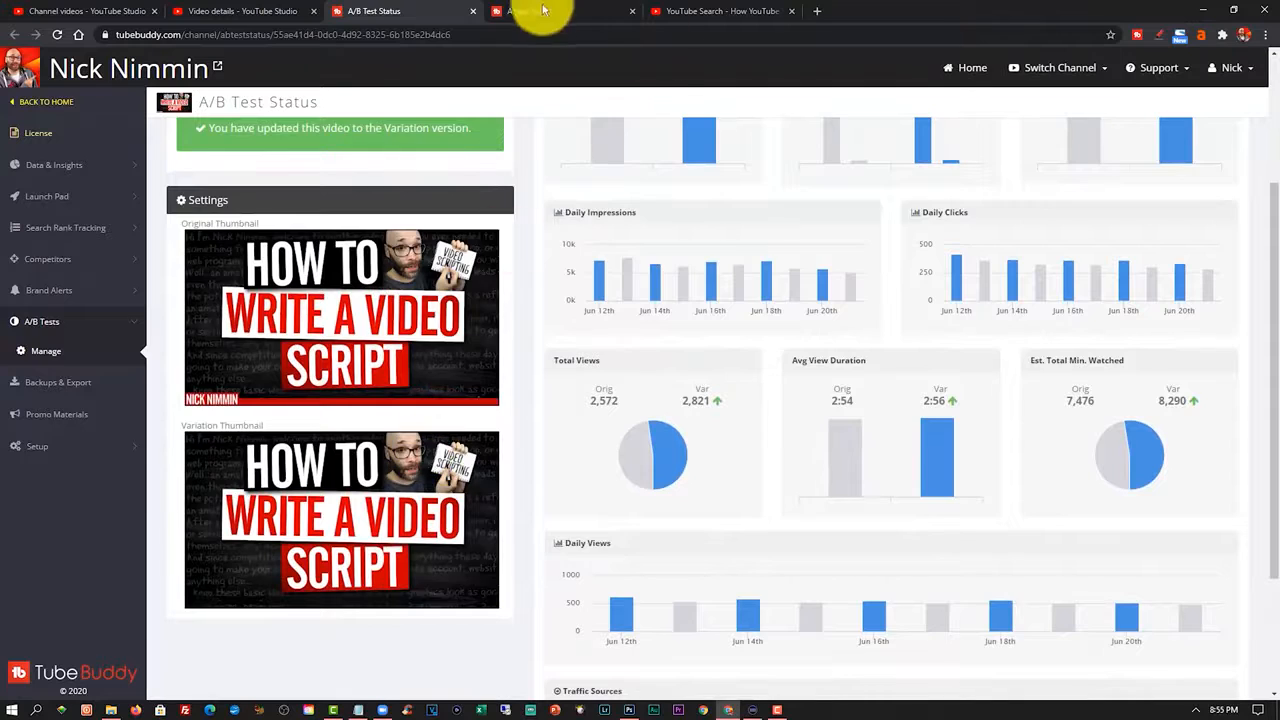
Switch to the other A/B test, the one on apps for YouTubers, and review its thumbnails and click-through data.
{"action": "left_click", "coordinate": [543, 10]}
{"action": "scroll", "coordinate": [520, 440], "scroll_direction": "down", "scroll_amount": 5}
{"action": "scroll", "coordinate": [492, 453], "scroll_direction": "up", "scroll_amount": 3}
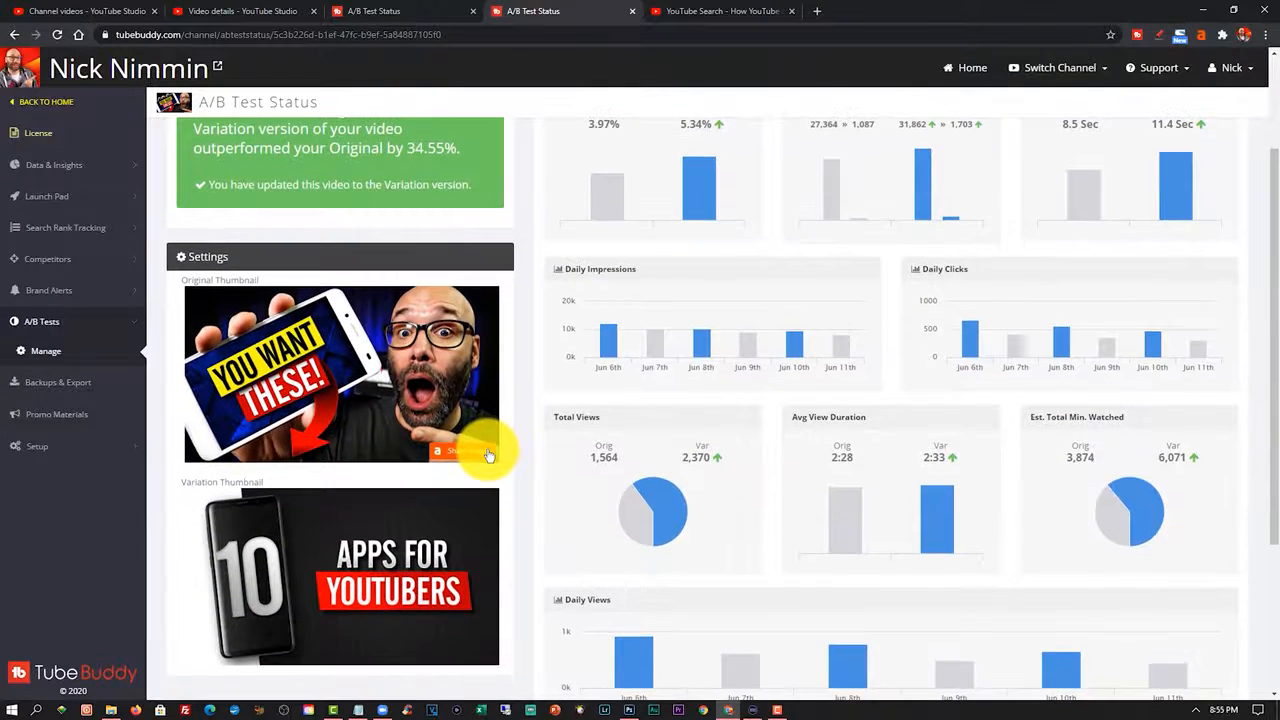
{"action": "scroll", "coordinate": [480, 470], "scroll_direction": "up", "scroll_amount": 1}
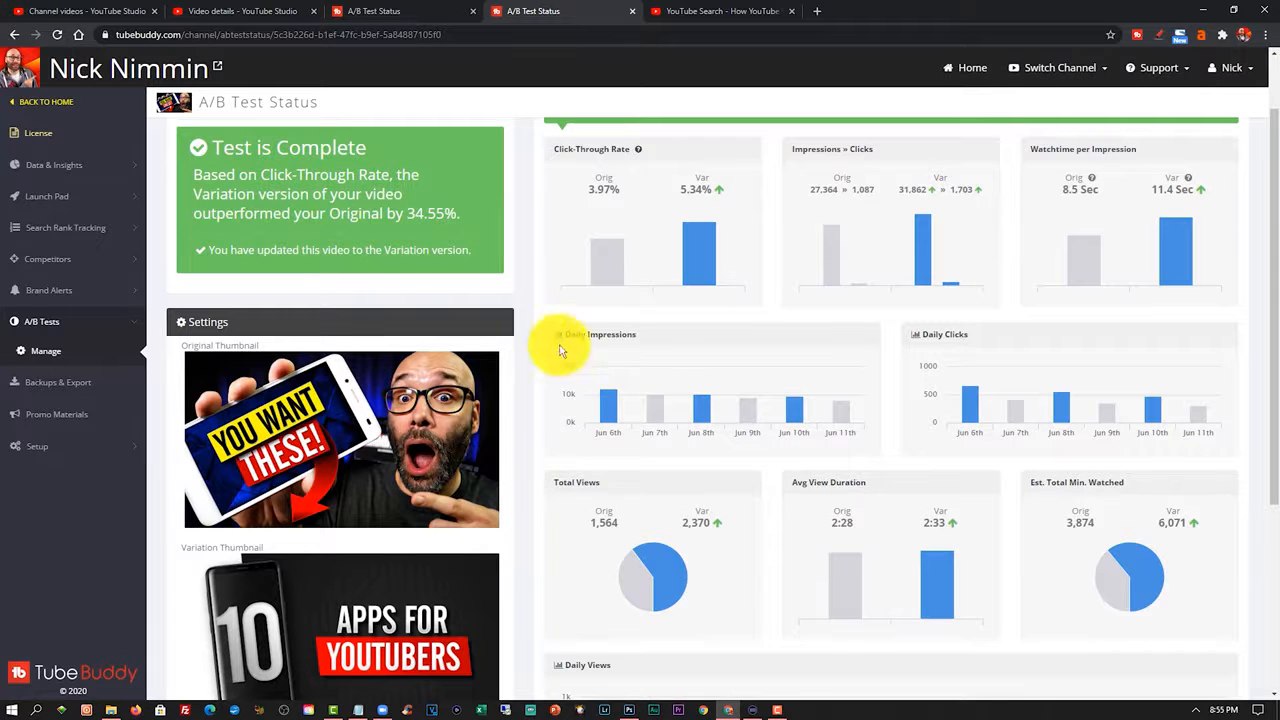
{"action": "scroll", "coordinate": [560, 352], "scroll_direction": "up", "scroll_amount": 2}
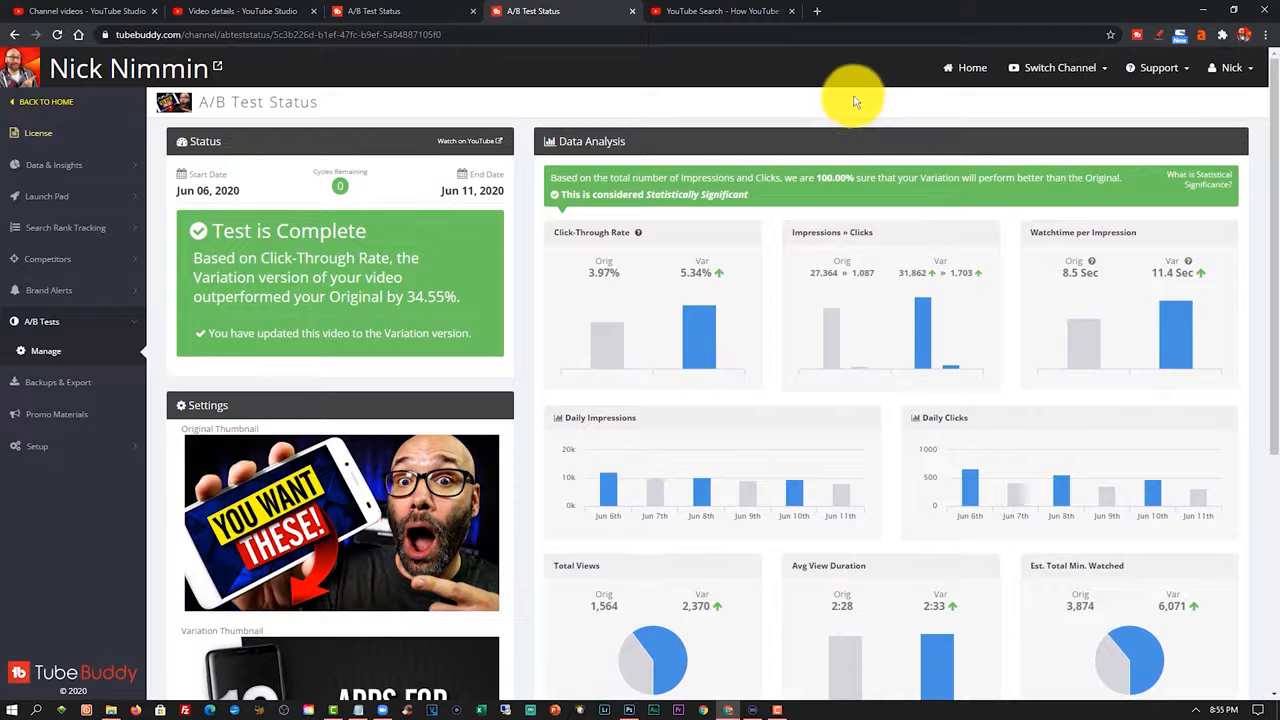
Compare the "YOU WANT THESE!" original and "10 APPS FOR YOUTUBERS" variation thumbnails with the test's outcome summary.
{"action": "scroll", "coordinate": [852, 103], "scroll_direction": "down", "scroll_amount": 1}
{"action": "scroll", "coordinate": [207, 372], "scroll_direction": "down", "scroll_amount": 2}
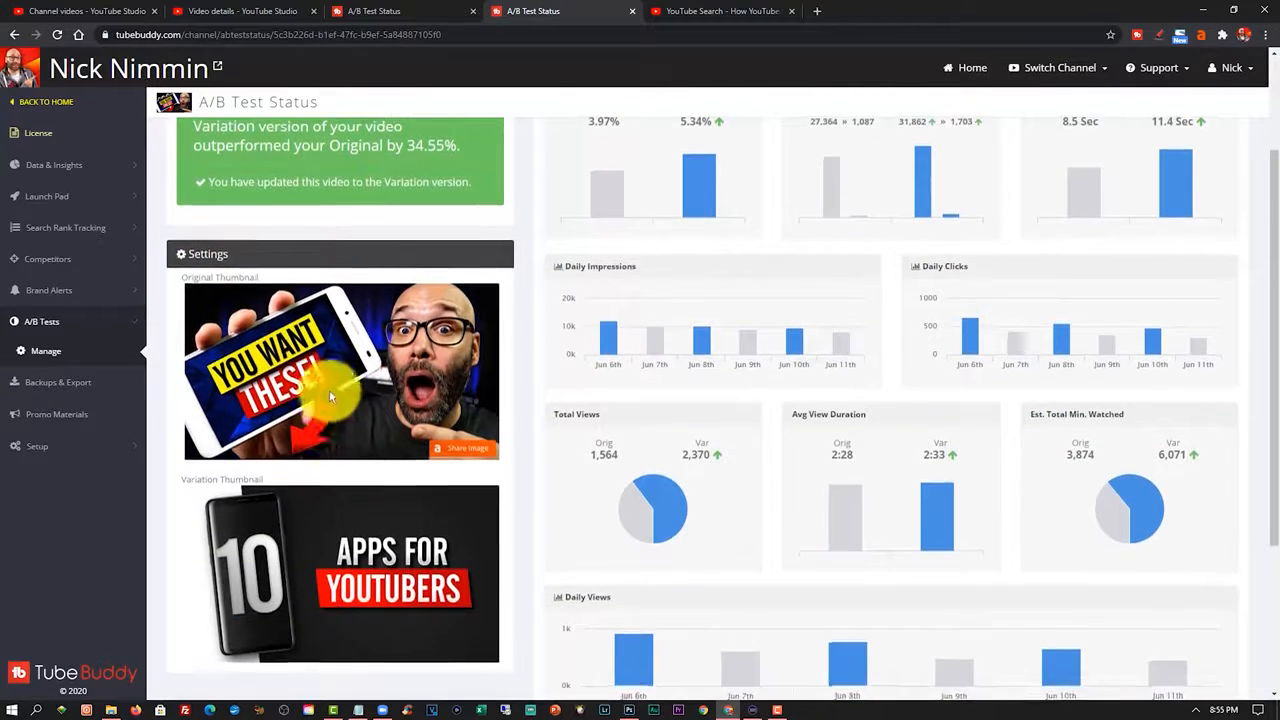
{"action": "scroll", "coordinate": [340, 470], "scroll_direction": "up", "scroll_amount": 1}
{"action": "scroll", "coordinate": [376, 400], "scroll_direction": "down", "scroll_amount": 1}
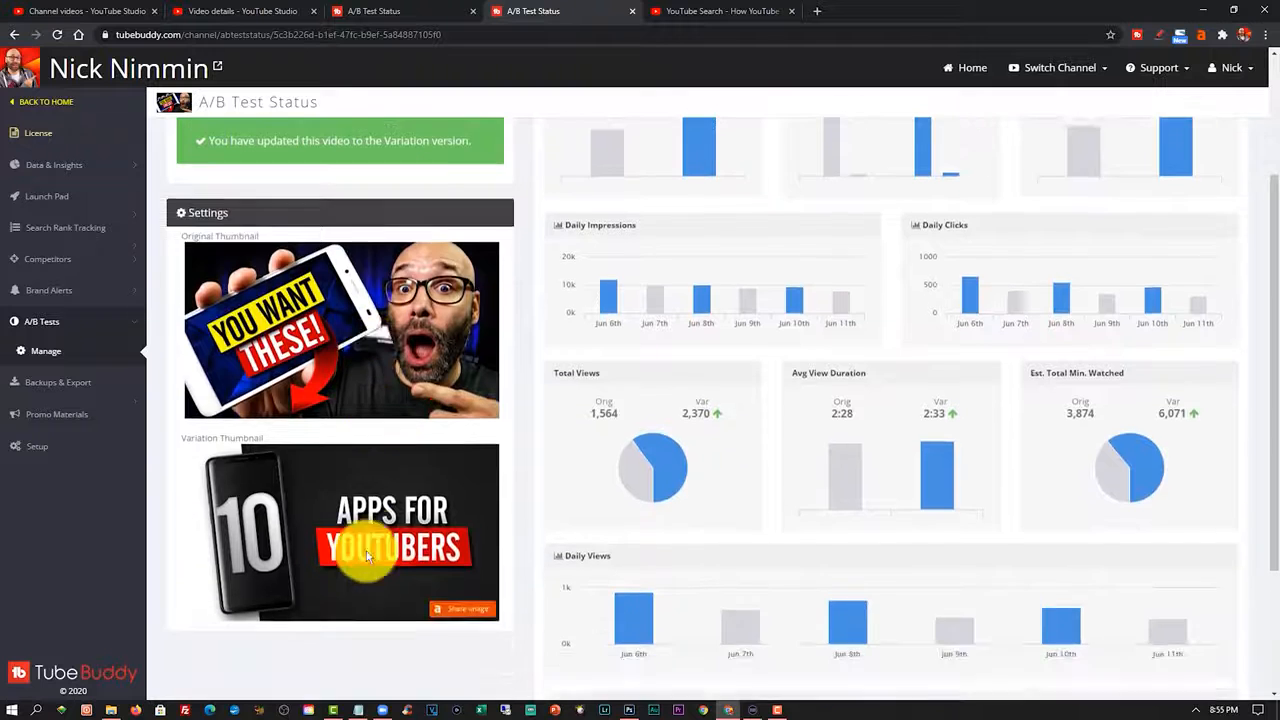
{"action": "scroll", "coordinate": [385, 430], "scroll_direction": "up", "scroll_amount": 1}
{"action": "scroll", "coordinate": [486, 229], "scroll_direction": "up", "scroll_amount": 1}
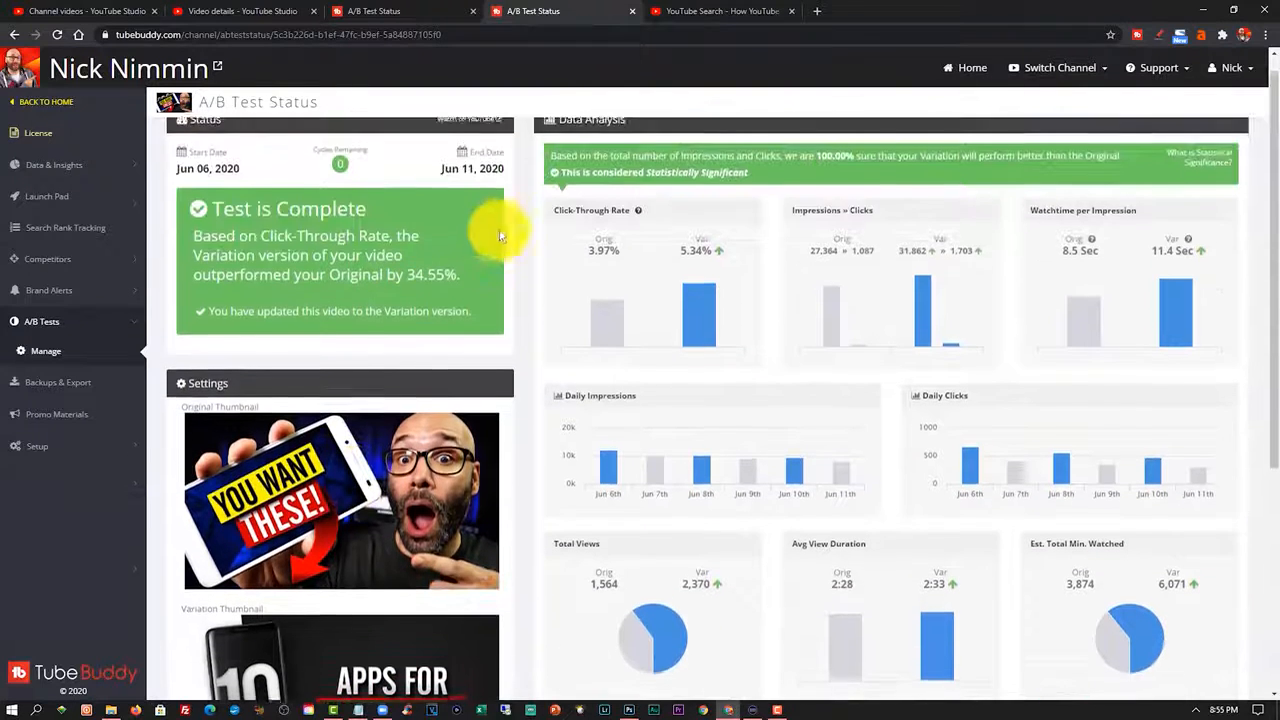
{"action": "scroll", "coordinate": [423, 549], "scroll_direction": "down", "scroll_amount": 2}
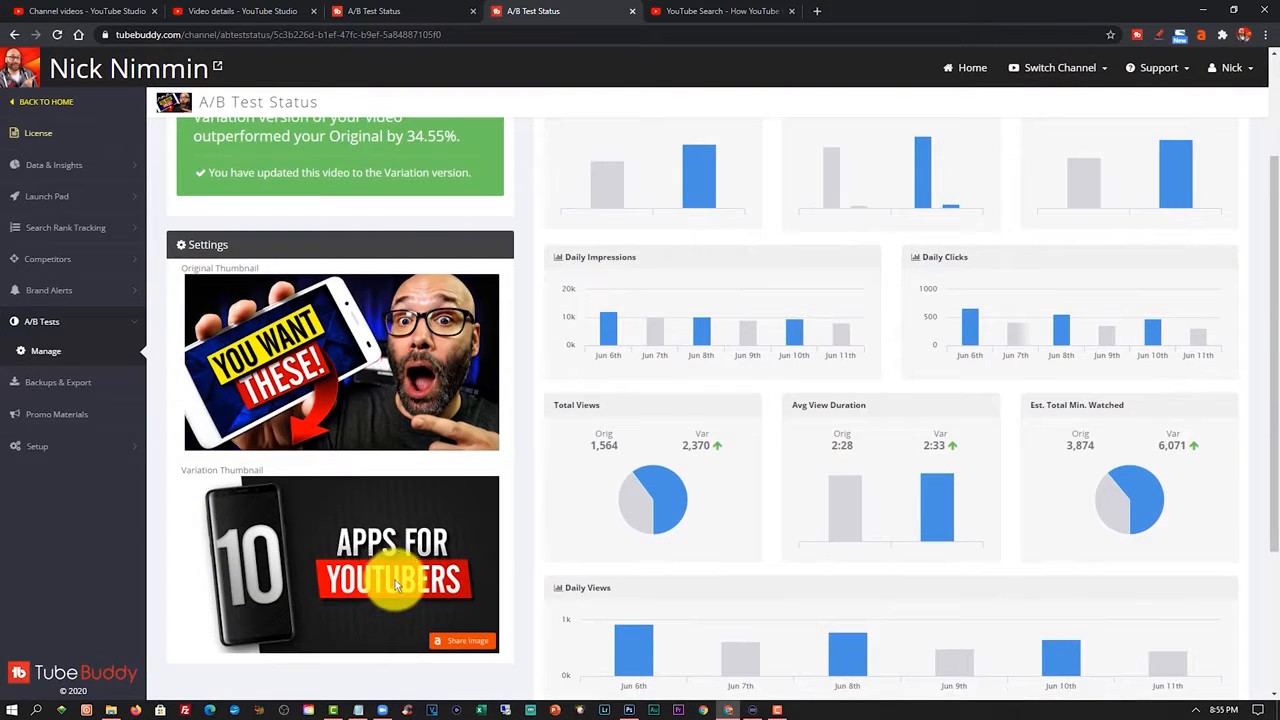
{"action": "scroll", "coordinate": [391, 600], "scroll_direction": "up", "scroll_amount": 2}
Compare the original and variation on click-through rate and watchtime per impression, highlighting the original's click-through rate.
{"action": "mouse_move", "coordinate": [703, 323]}
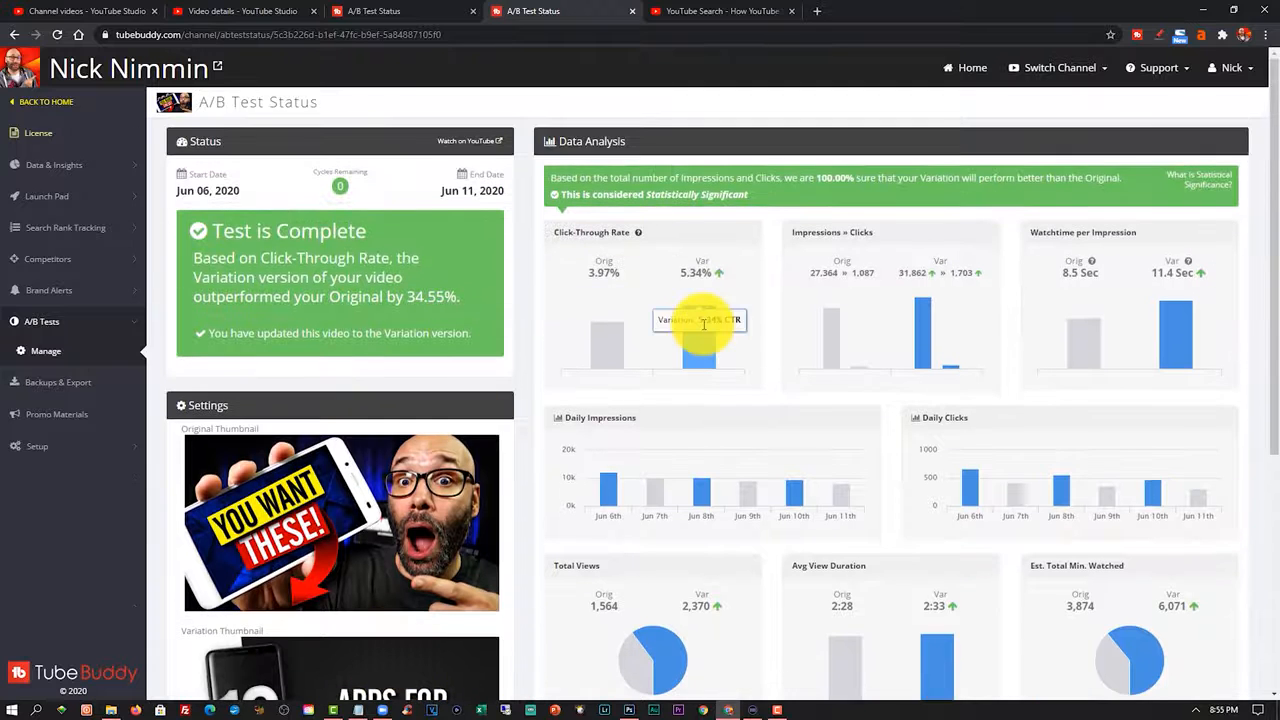
{"action": "left_click_drag", "start_coordinate": [622, 275], "coordinate": [580, 279]}
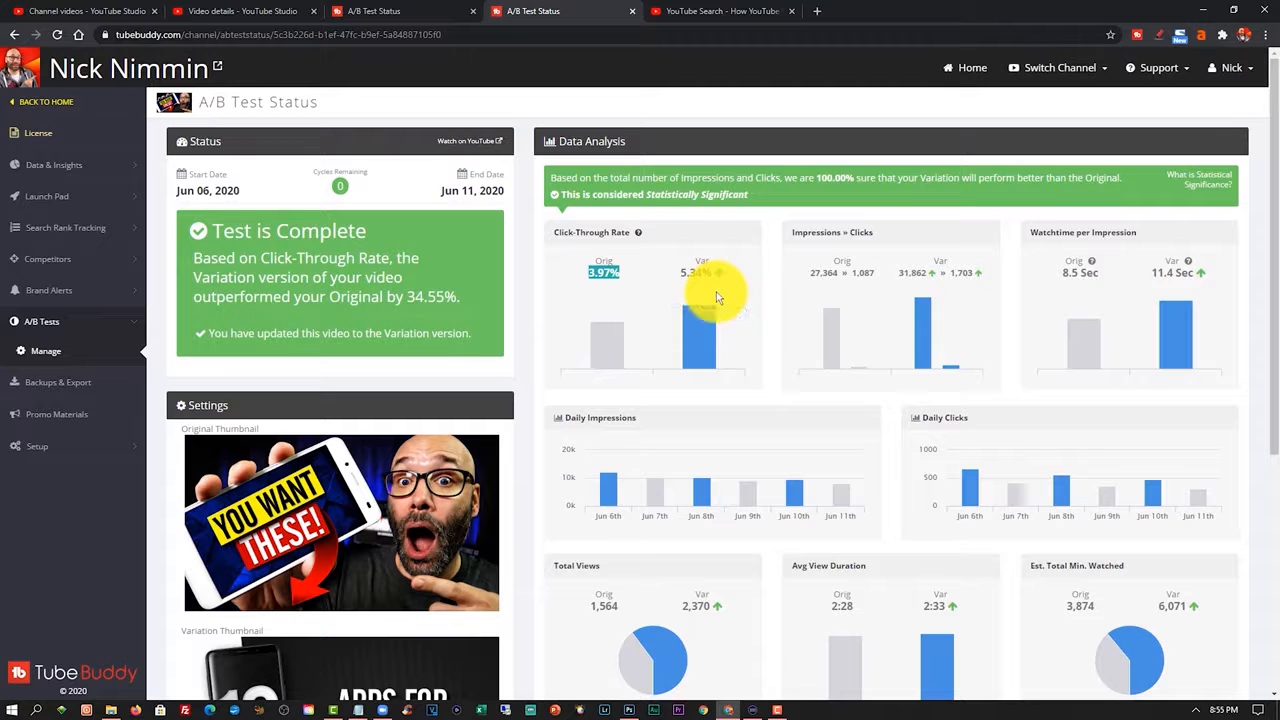
{"action": "mouse_move", "coordinate": [716, 320]}
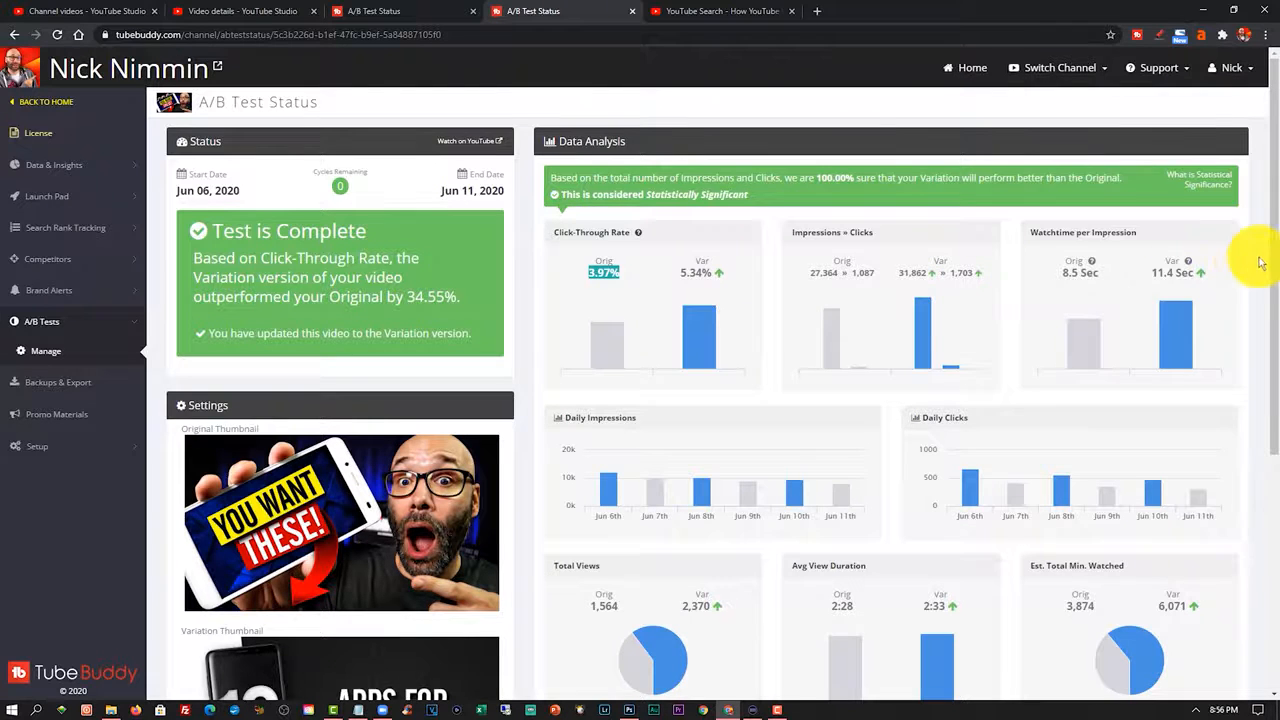
{"action": "scroll", "coordinate": [1262, 262], "scroll_direction": "down", "scroll_amount": 1}
{"action": "mouse_move", "coordinate": [1205, 286]}
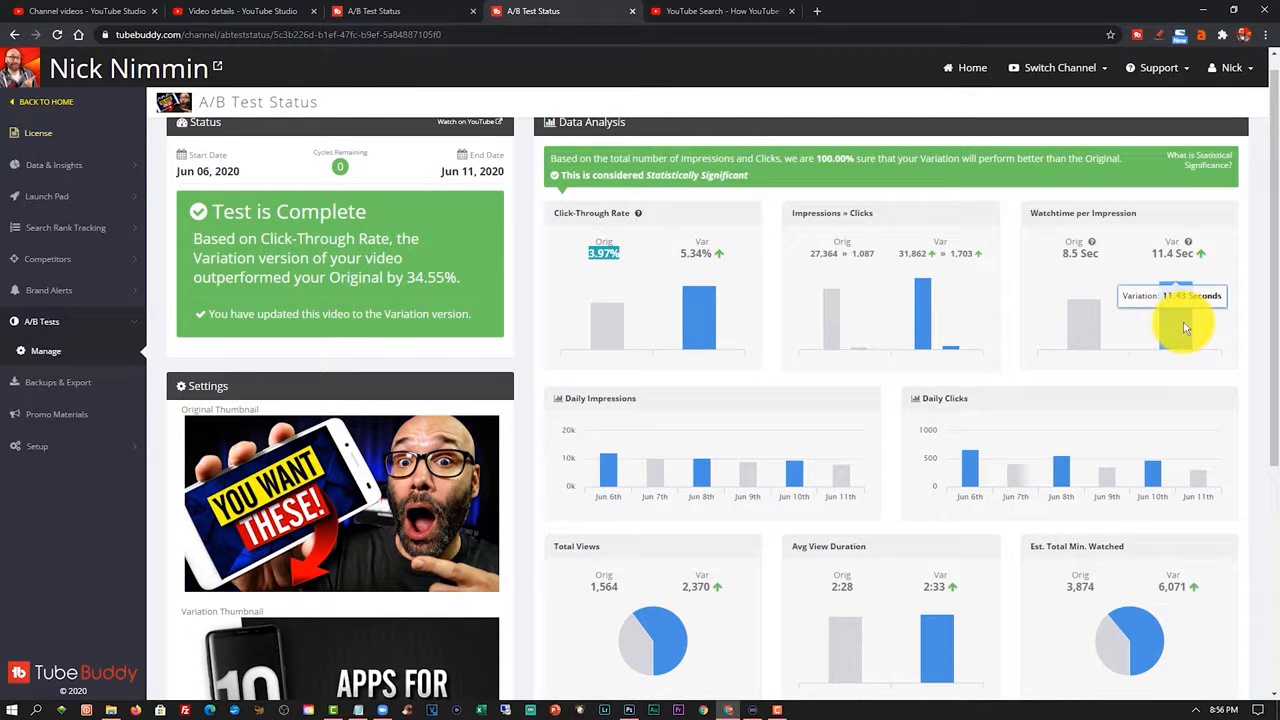
Check the watchtime, daily clicks and daily views charts against the two tested thumbnails.
{"action": "scroll", "coordinate": [349, 549], "scroll_direction": "down", "scroll_amount": 3}
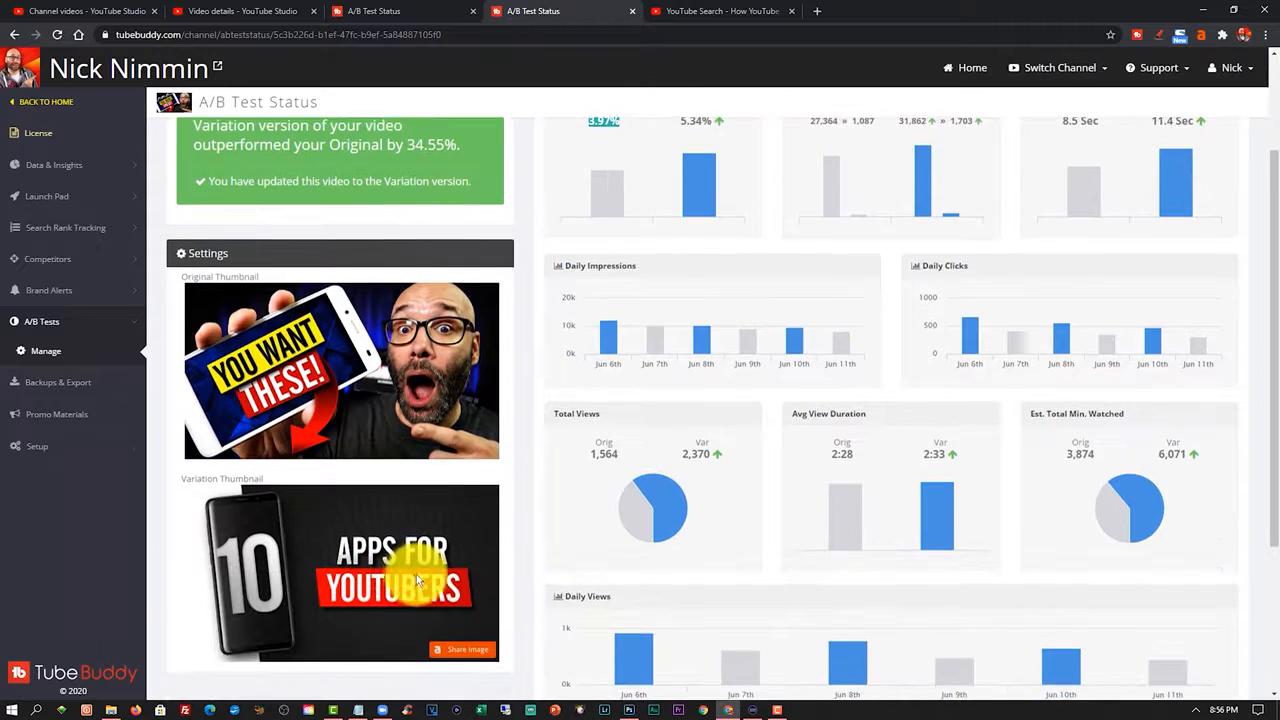
{"action": "scroll", "coordinate": [1120, 250], "scroll_direction": "up", "scroll_amount": 2}
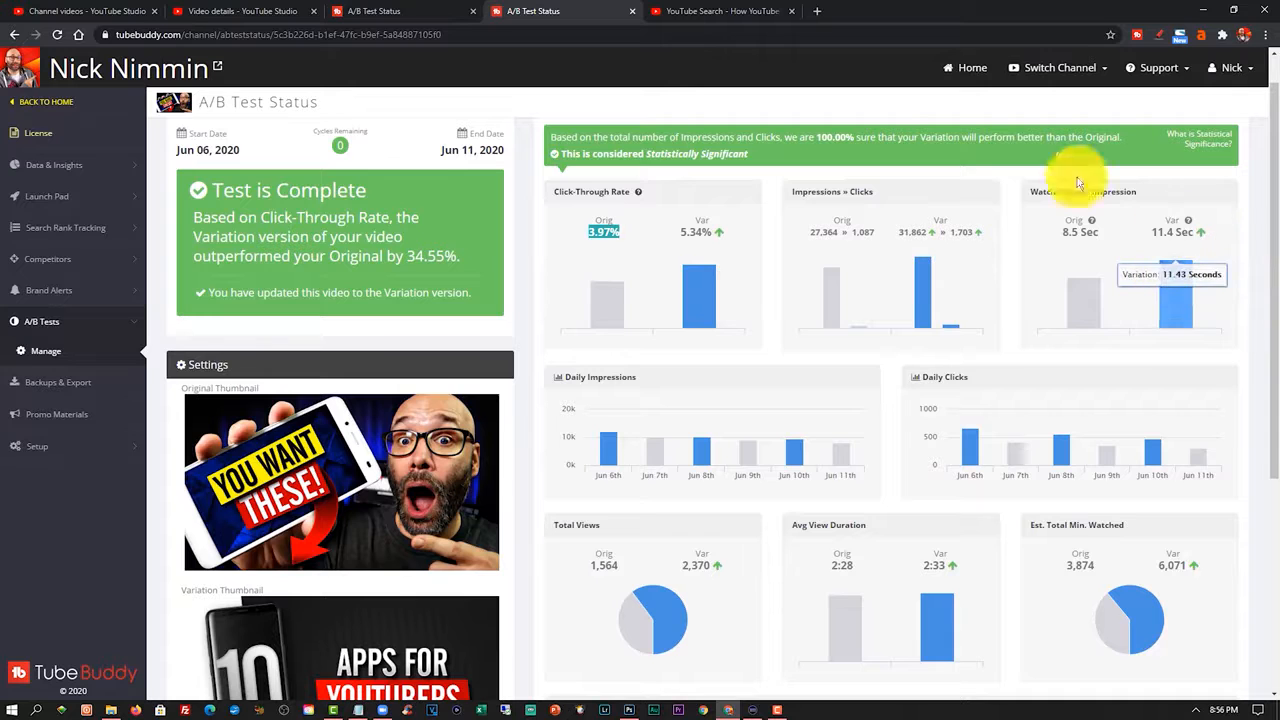
{"action": "scroll", "coordinate": [1200, 245], "scroll_direction": "down", "scroll_amount": 1}
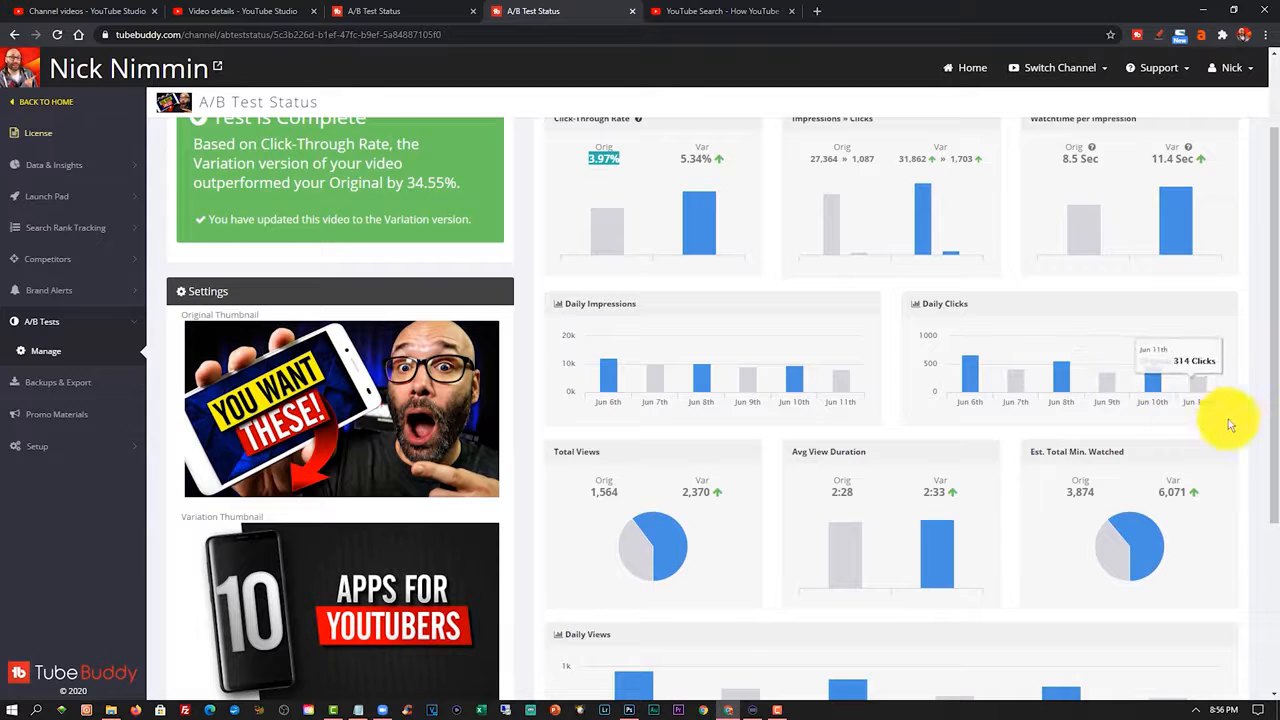
{"action": "scroll", "coordinate": [1240, 420], "scroll_direction": "down", "scroll_amount": 1}
{"action": "scroll", "coordinate": [1243, 418], "scroll_direction": "down", "scroll_amount": 1}
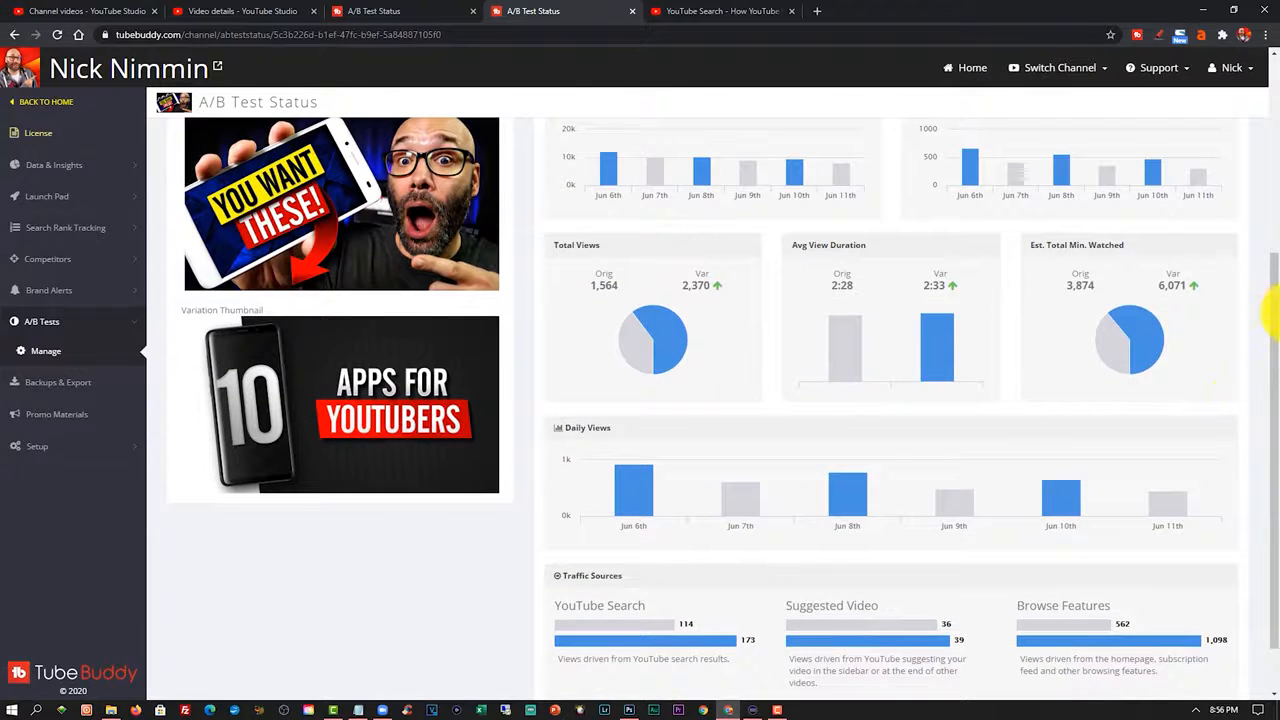
{"action": "scroll", "coordinate": [700, 302], "scroll_direction": "up", "scroll_amount": 2}
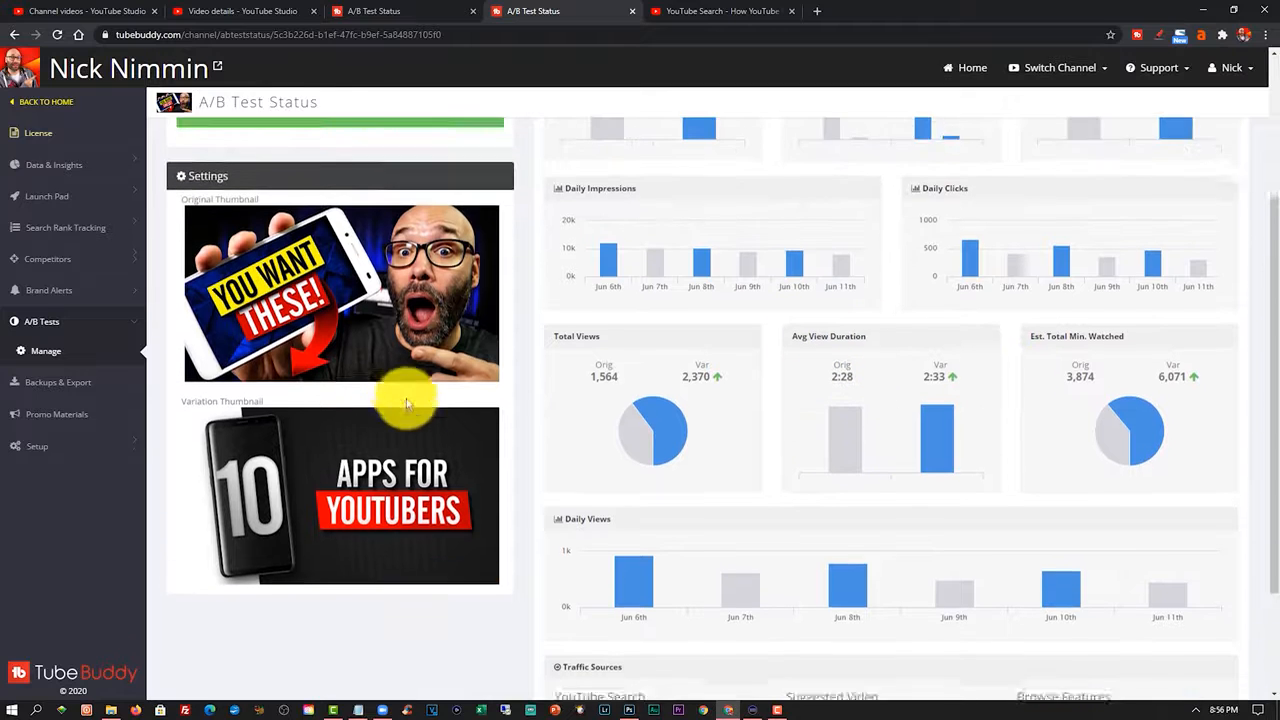
Compare the original and variation on total views, average view duration and estimated total minutes watched.
{"action": "scroll", "coordinate": [400, 420], "scroll_direction": "down", "scroll_amount": 1}
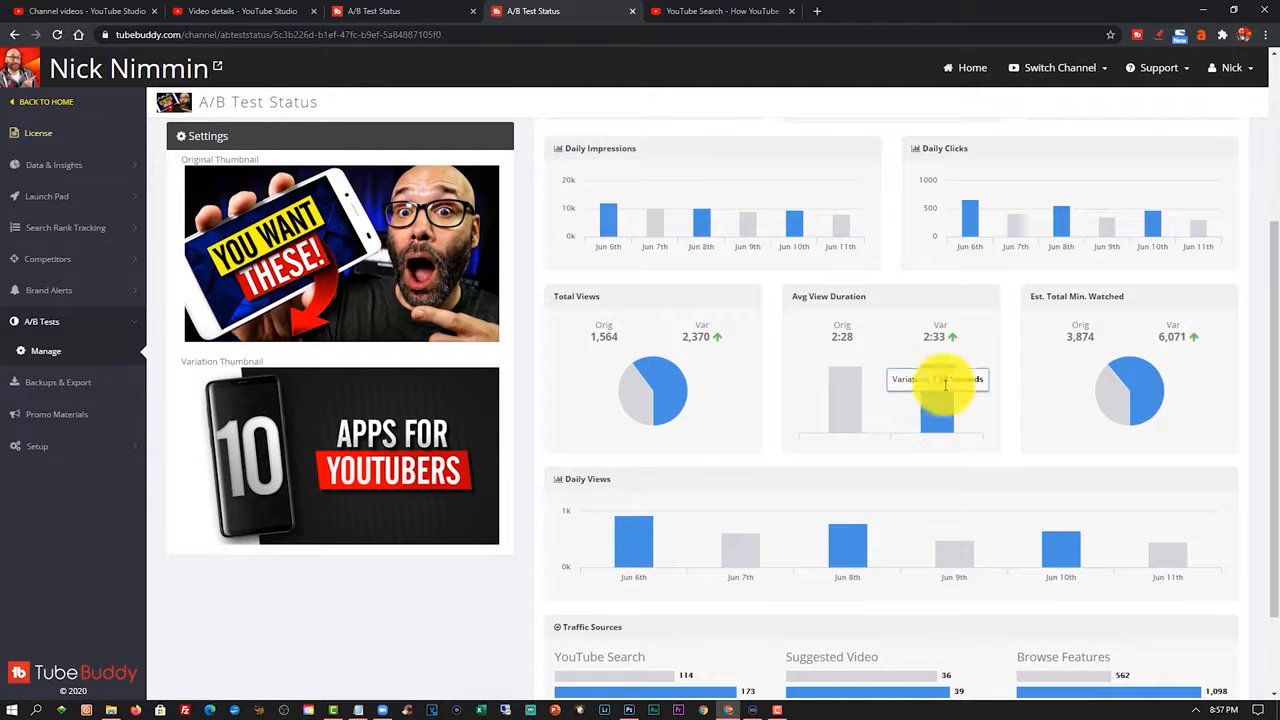
{"action": "scroll", "coordinate": [1070, 335], "scroll_direction": "up", "scroll_amount": 1}
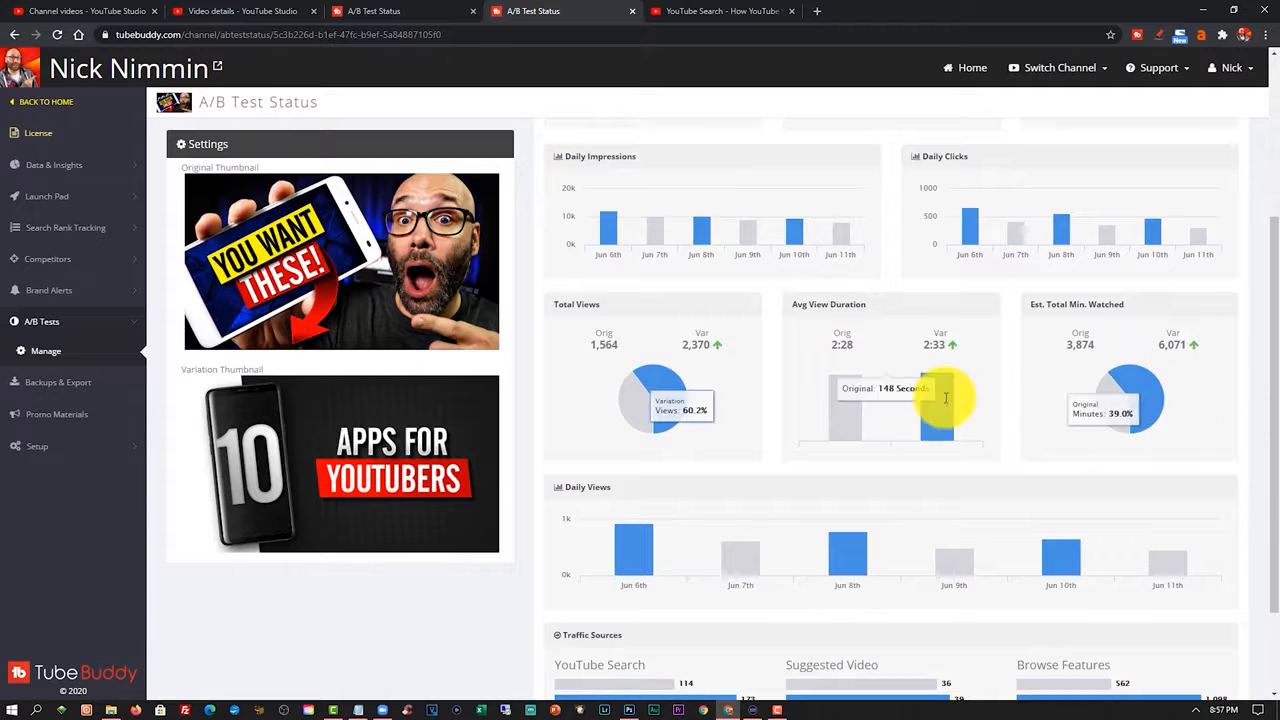
{"action": "scroll", "coordinate": [1016, 445], "scroll_direction": "down", "scroll_amount": 1}
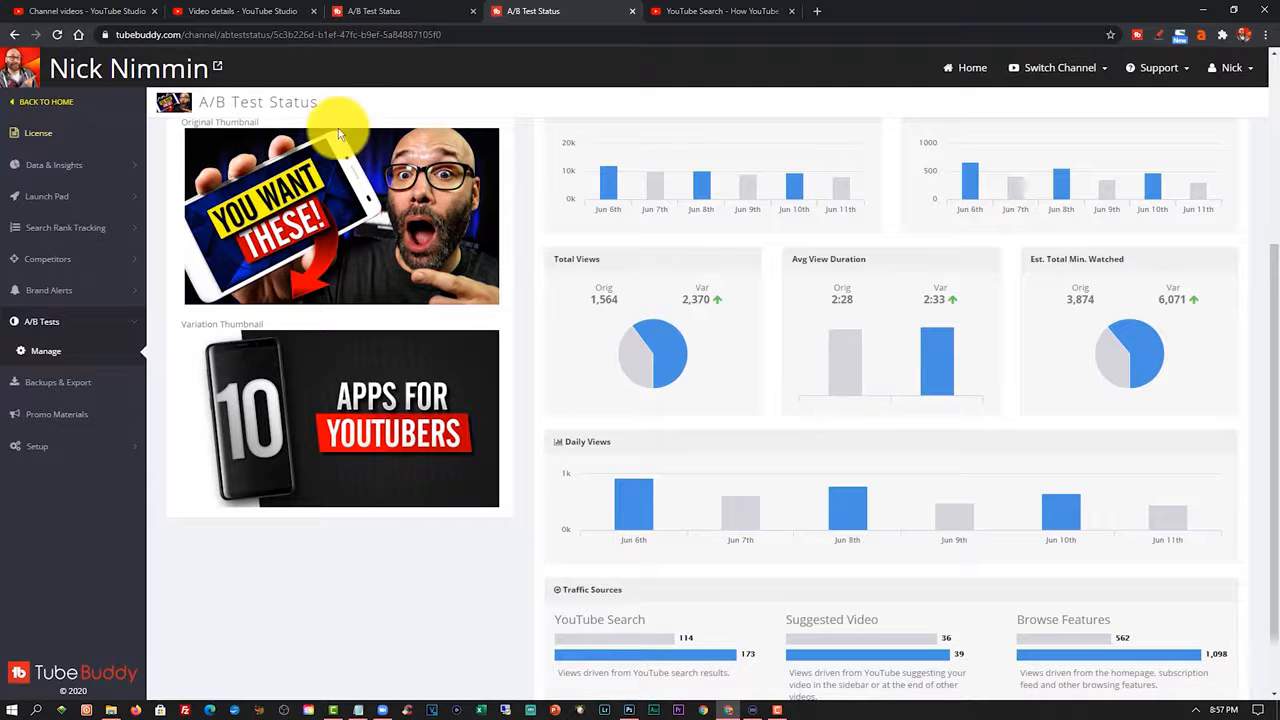
{"action": "scroll", "coordinate": [326, 359], "scroll_direction": "down", "scroll_amount": 1}
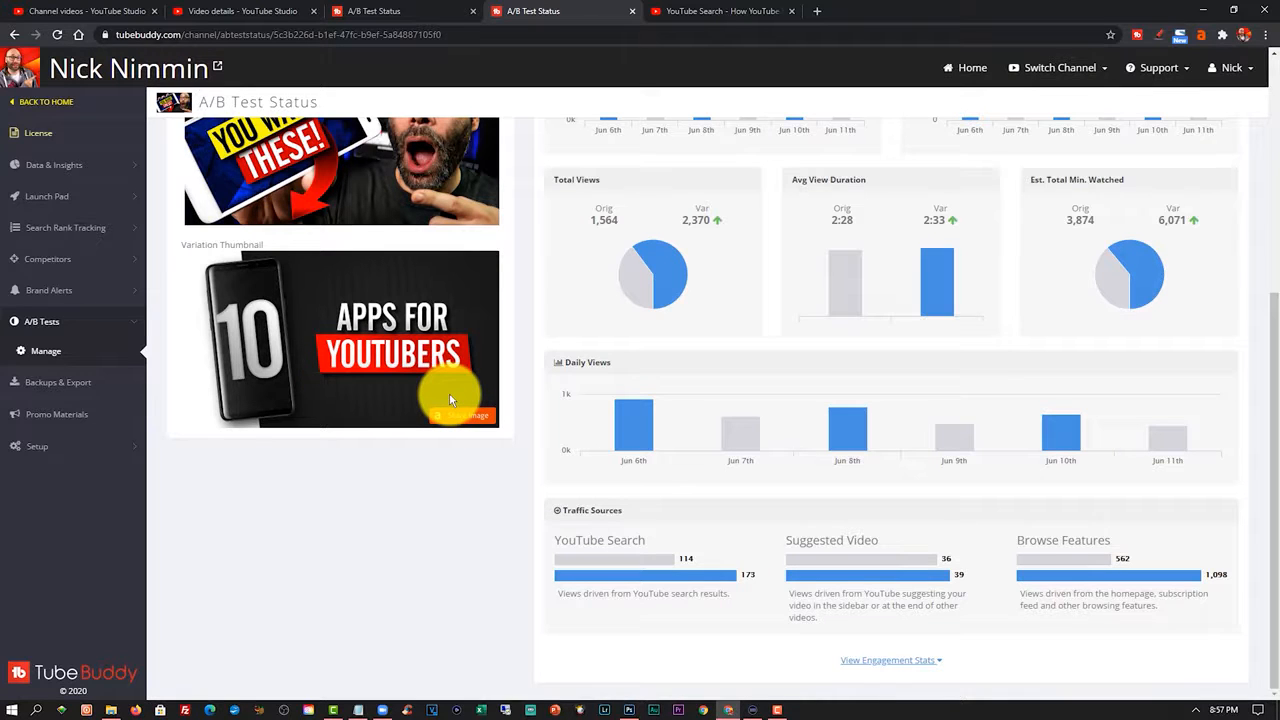
Examine the traffic sources of both versions across YouTube Search, Suggested Video and Browse Features.
{"action": "mouse_move", "coordinate": [601, 566]}
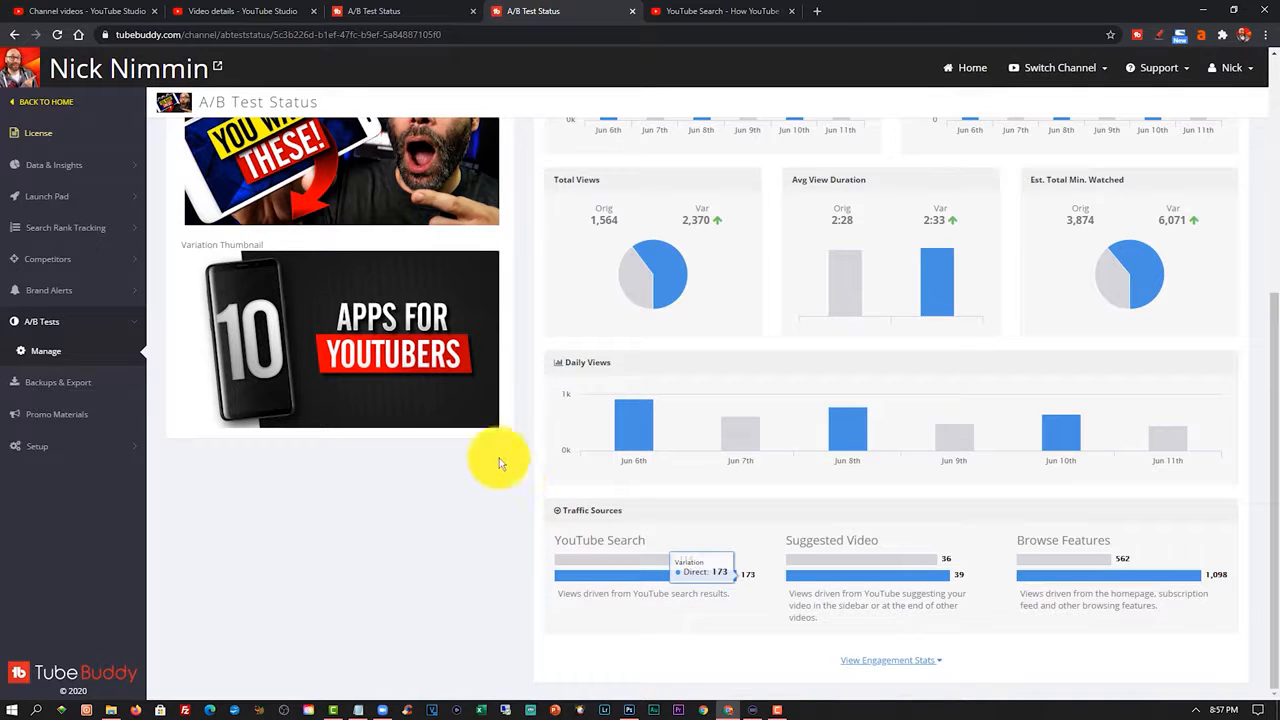
{"action": "mouse_move", "coordinate": [640, 575]}
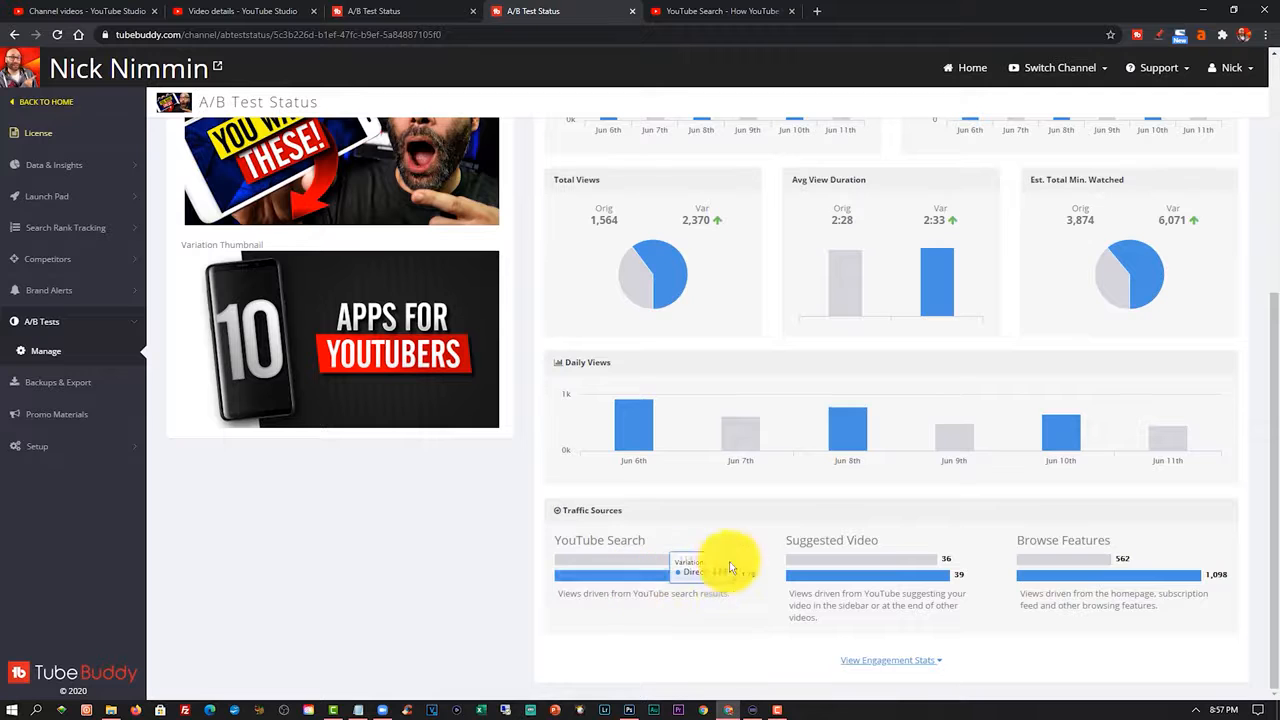
{"action": "scroll", "coordinate": [314, 339], "scroll_direction": "up", "scroll_amount": 1}
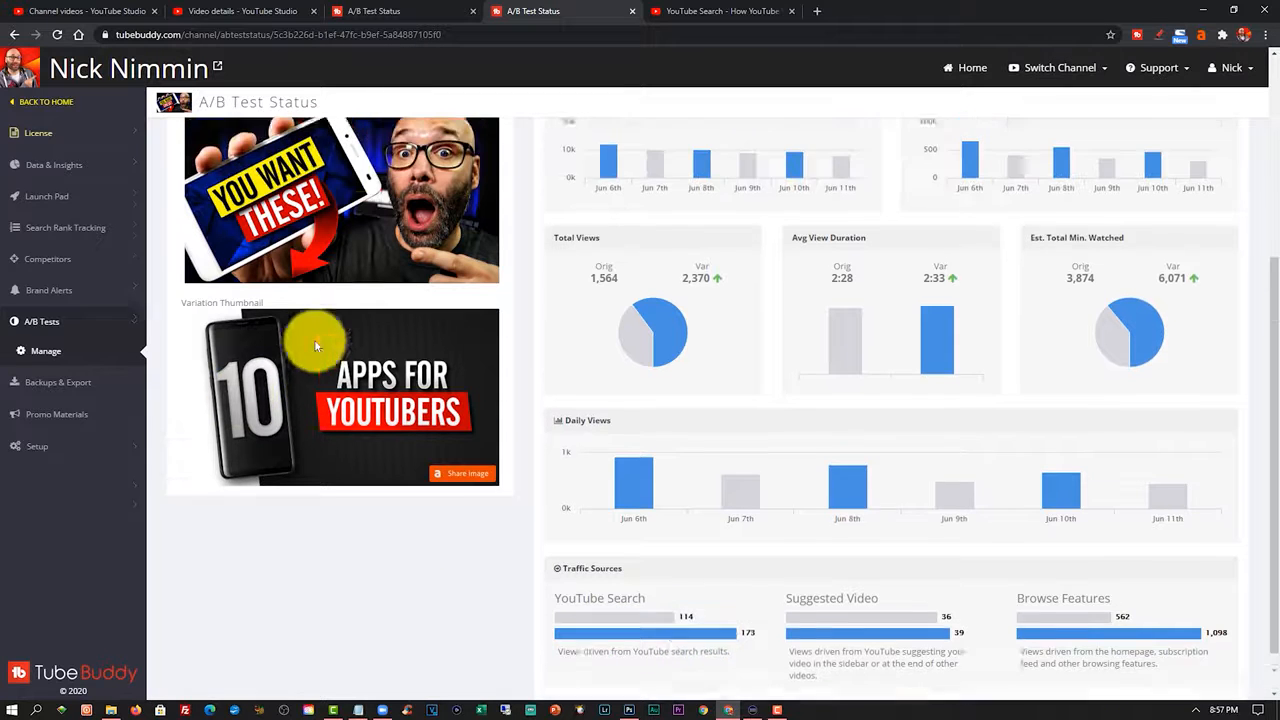
{"action": "scroll", "coordinate": [385, 283], "scroll_direction": "down", "scroll_amount": 1}
{"action": "mouse_move", "coordinate": [943, 598]}
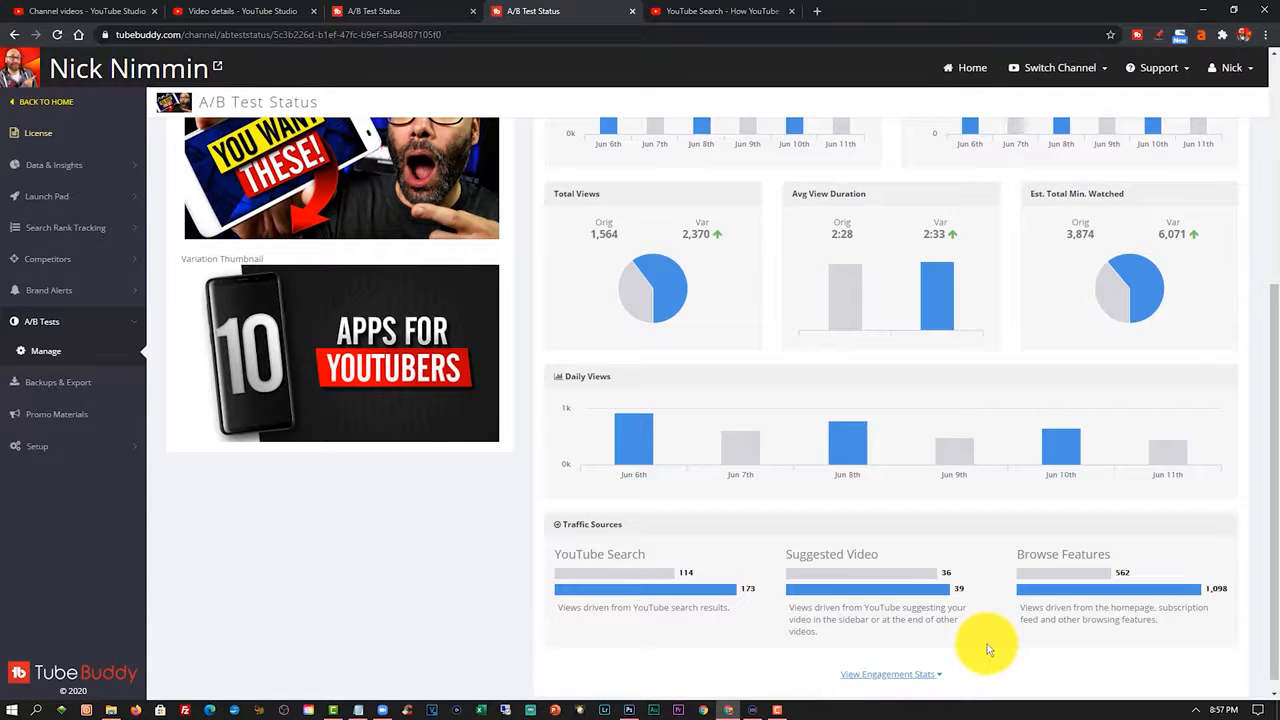
{"action": "mouse_move", "coordinate": [874, 594]}
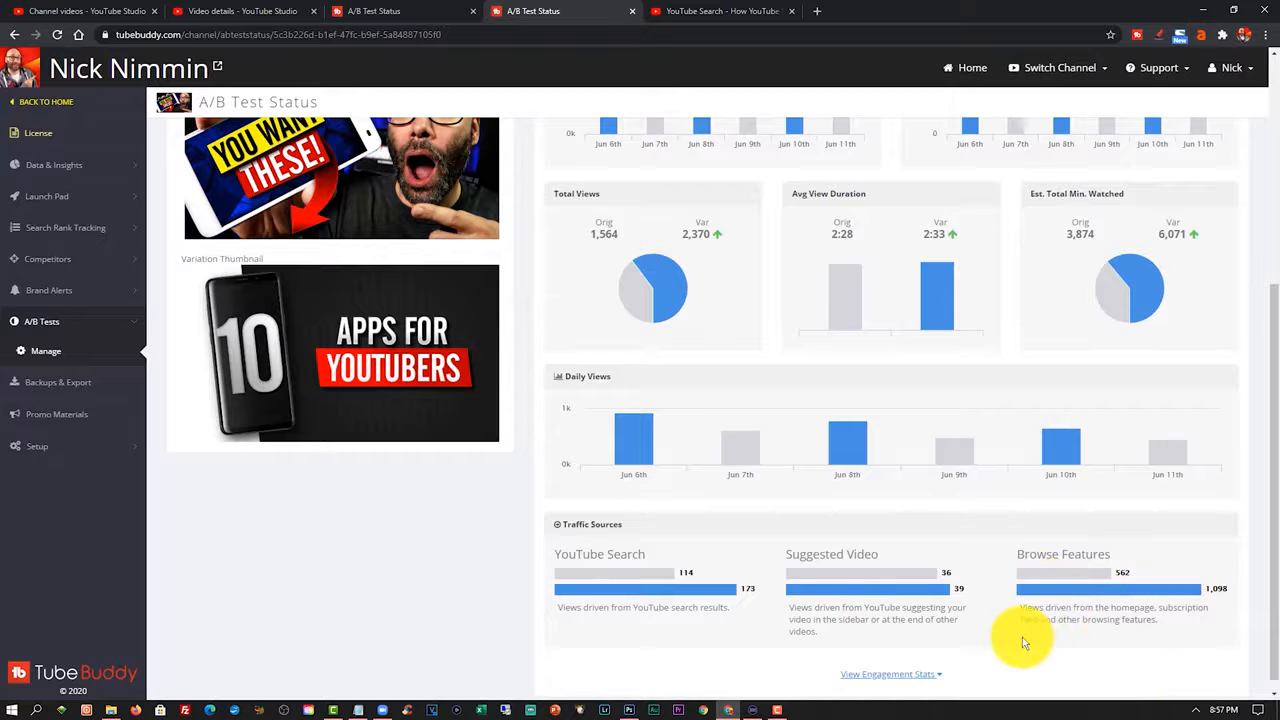
Re-examine both apps-video thumbnails alongside the completed test's status and click-through comparison.
{"action": "scroll", "coordinate": [1022, 638], "scroll_direction": "up", "scroll_amount": 4}
{"action": "scroll", "coordinate": [929, 563], "scroll_direction": "down", "scroll_amount": 2}
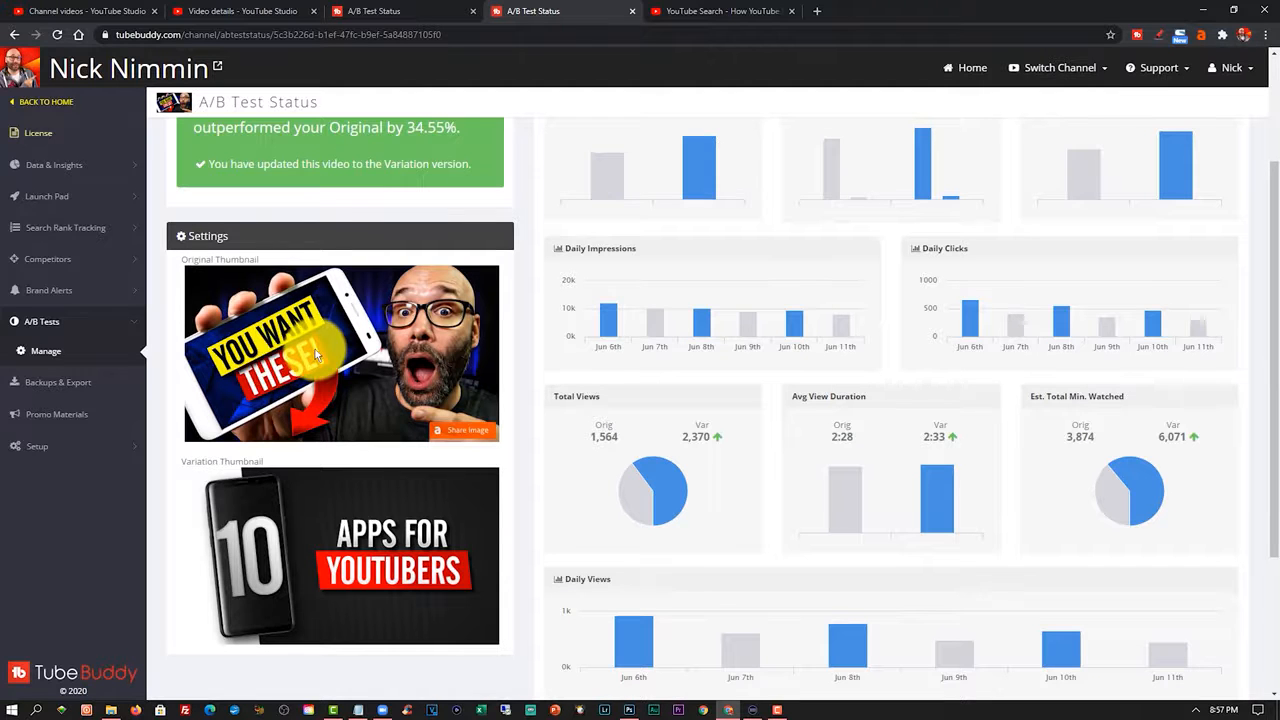
{"action": "scroll", "coordinate": [372, 525], "scroll_direction": "down", "scroll_amount": 1}
{"action": "scroll", "coordinate": [368, 545], "scroll_direction": "up", "scroll_amount": 1}
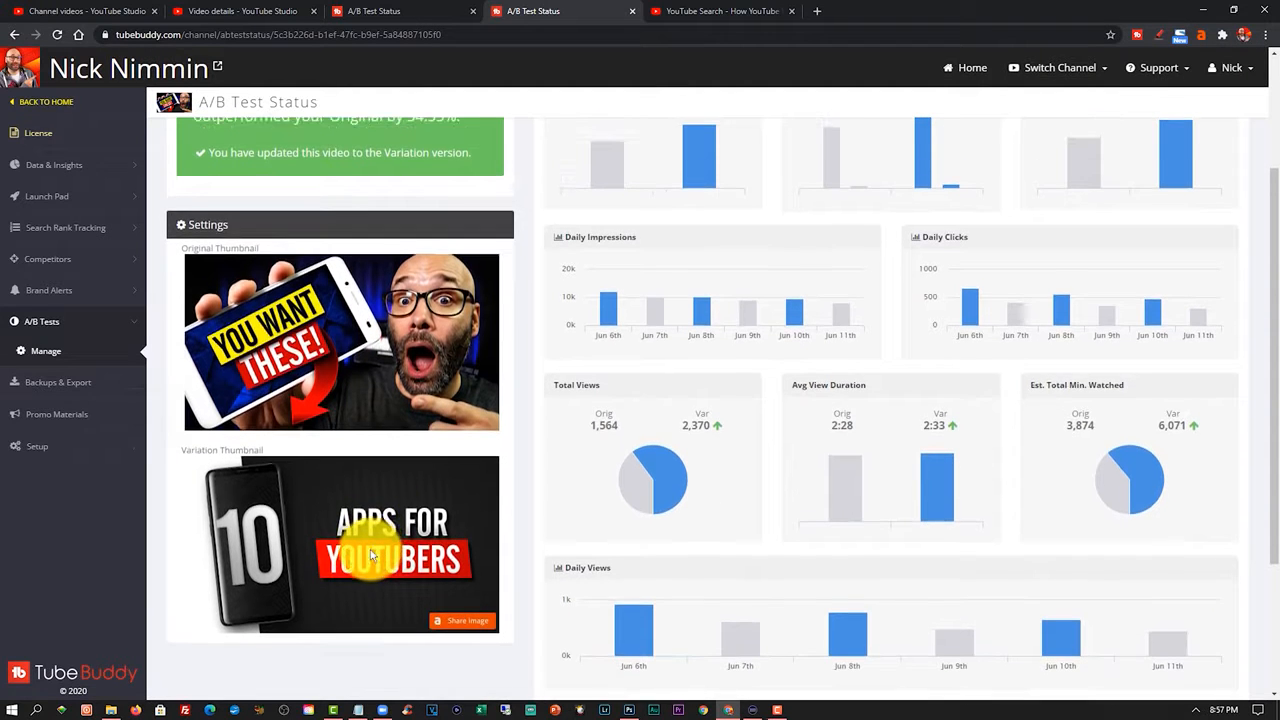
{"action": "scroll", "coordinate": [368, 560], "scroll_direction": "up", "scroll_amount": 3}
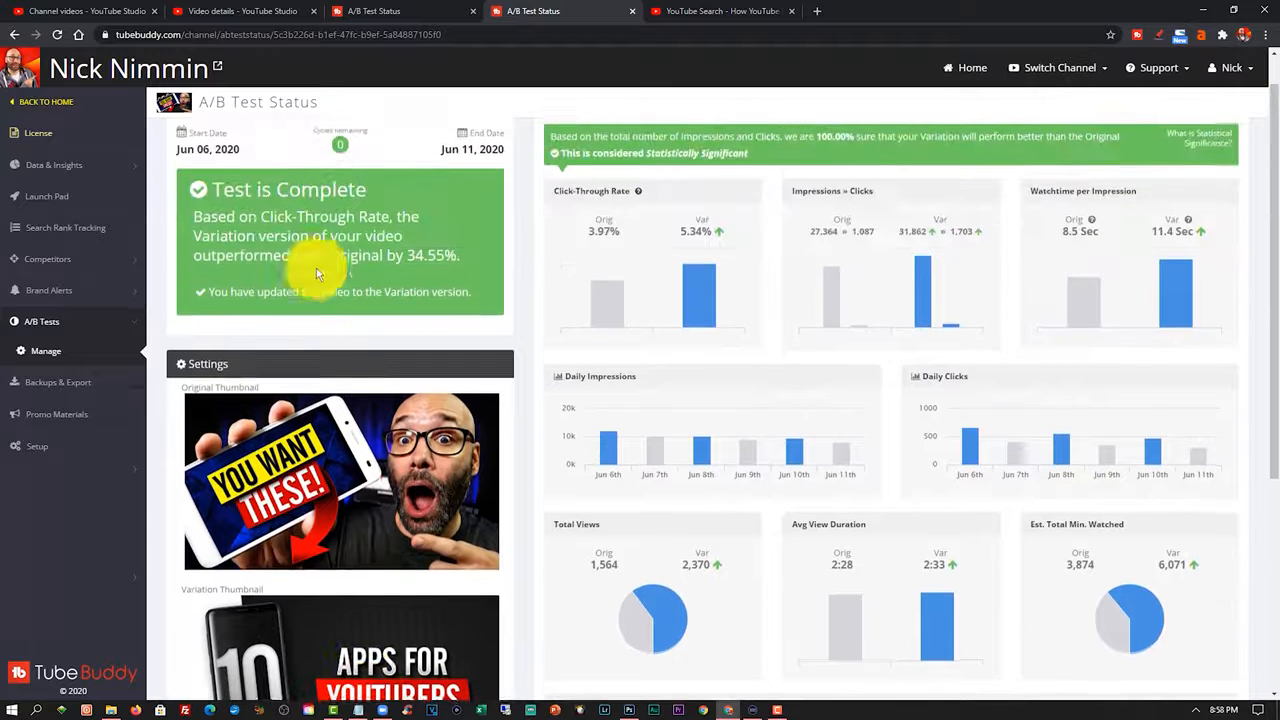
{"action": "scroll", "coordinate": [414, 508], "scroll_direction": "down", "scroll_amount": 5}
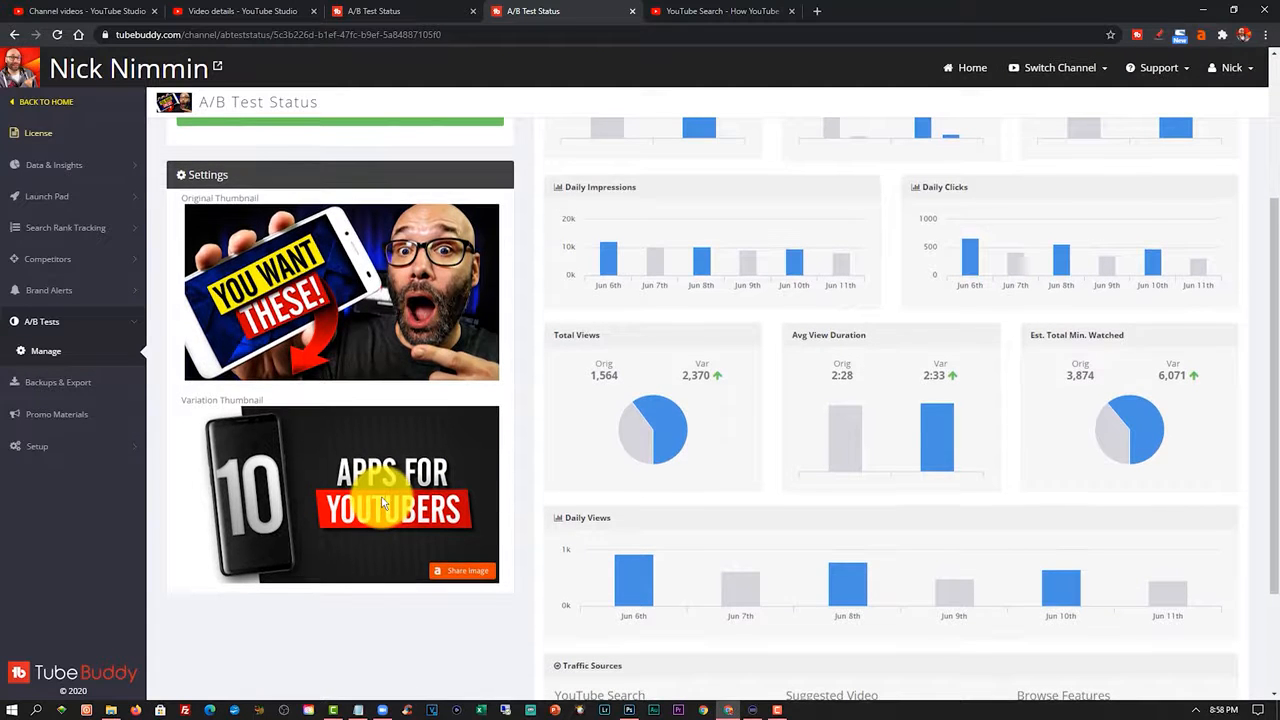
Return to the video-script A/B test and compare both versions' click-through rate, impressions to clicks and watchtime per impression.
{"action": "left_click", "coordinate": [452, 11]}
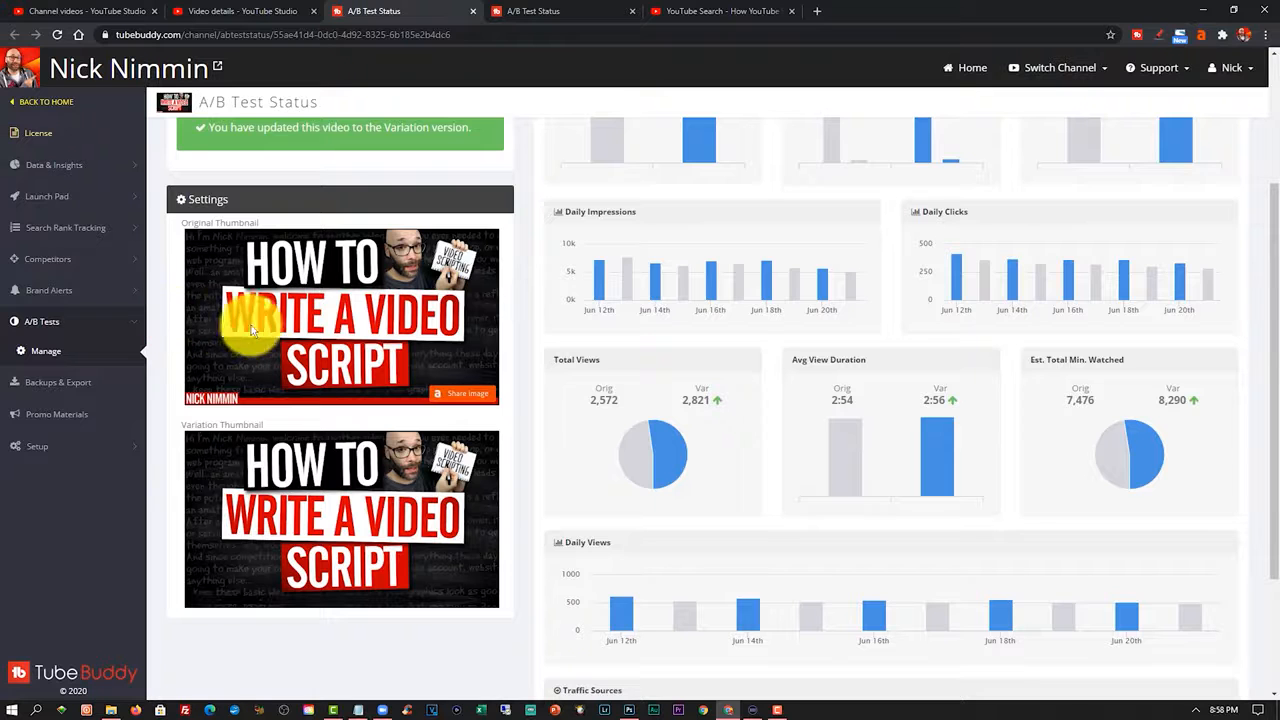
{"action": "scroll", "coordinate": [460, 432], "scroll_direction": "up", "scroll_amount": 3}
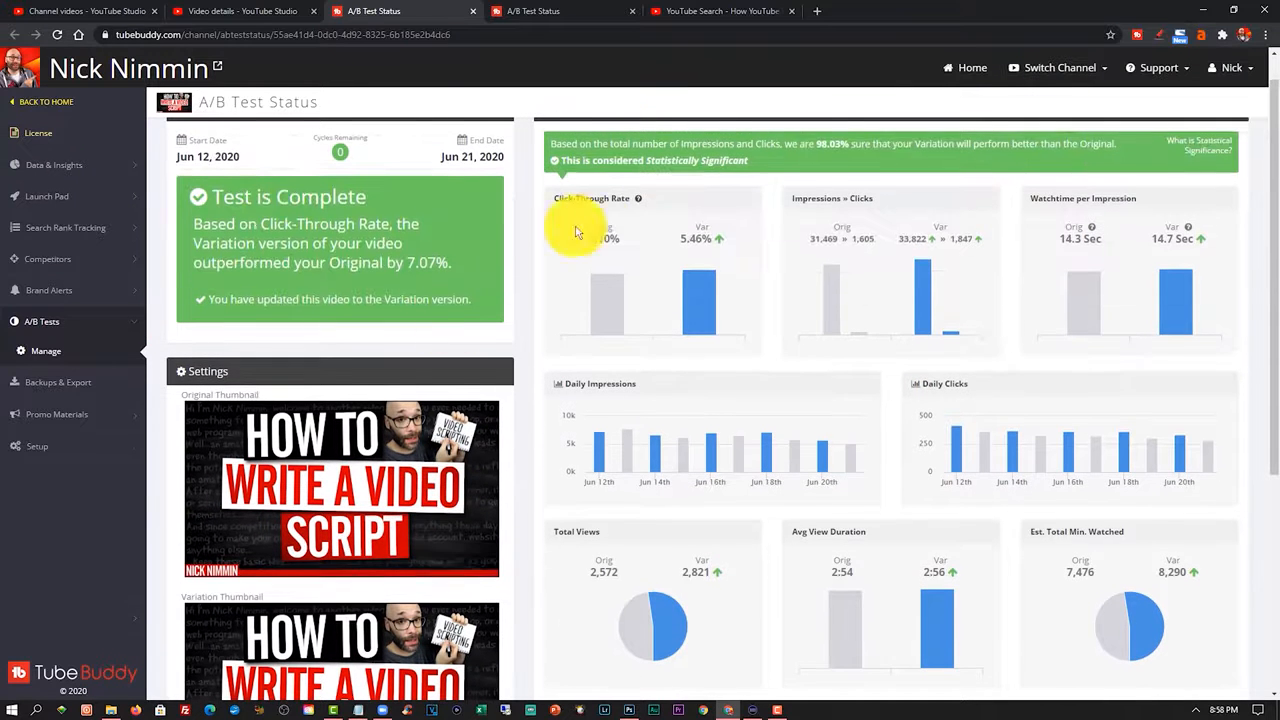
{"action": "mouse_move", "coordinate": [696, 295]}
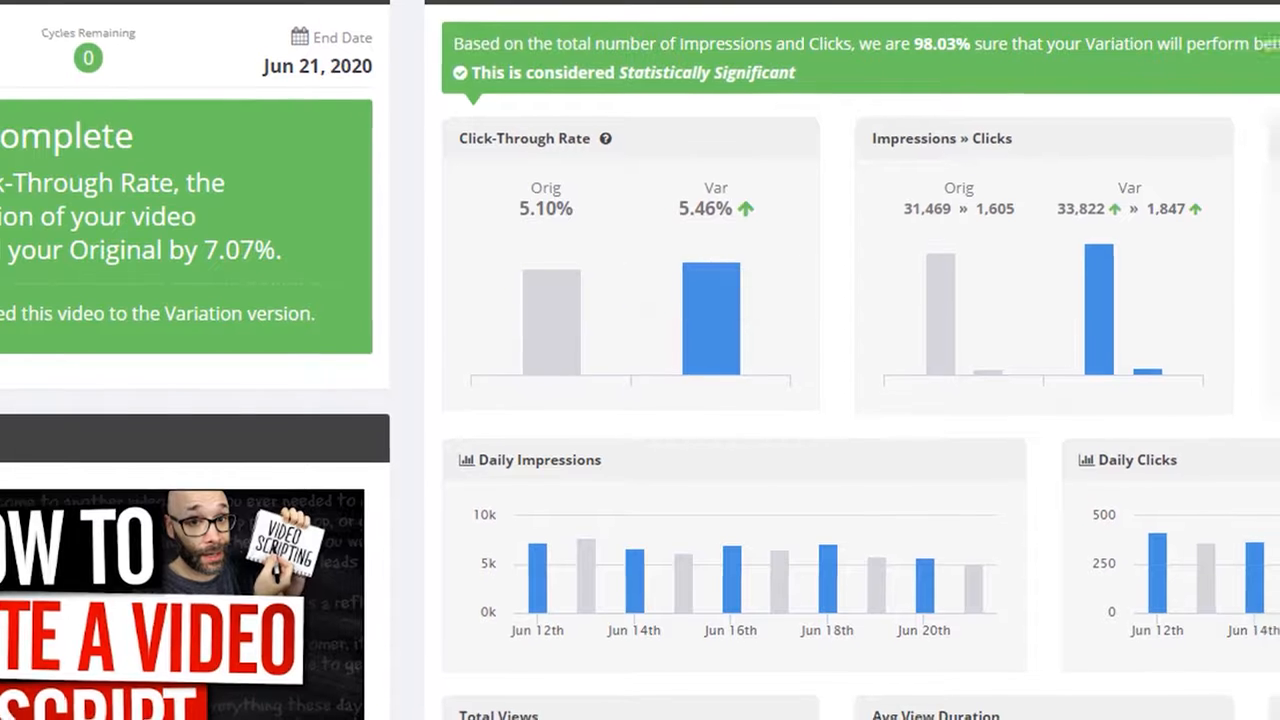
{"action": "mouse_move", "coordinate": [1252, 303]}
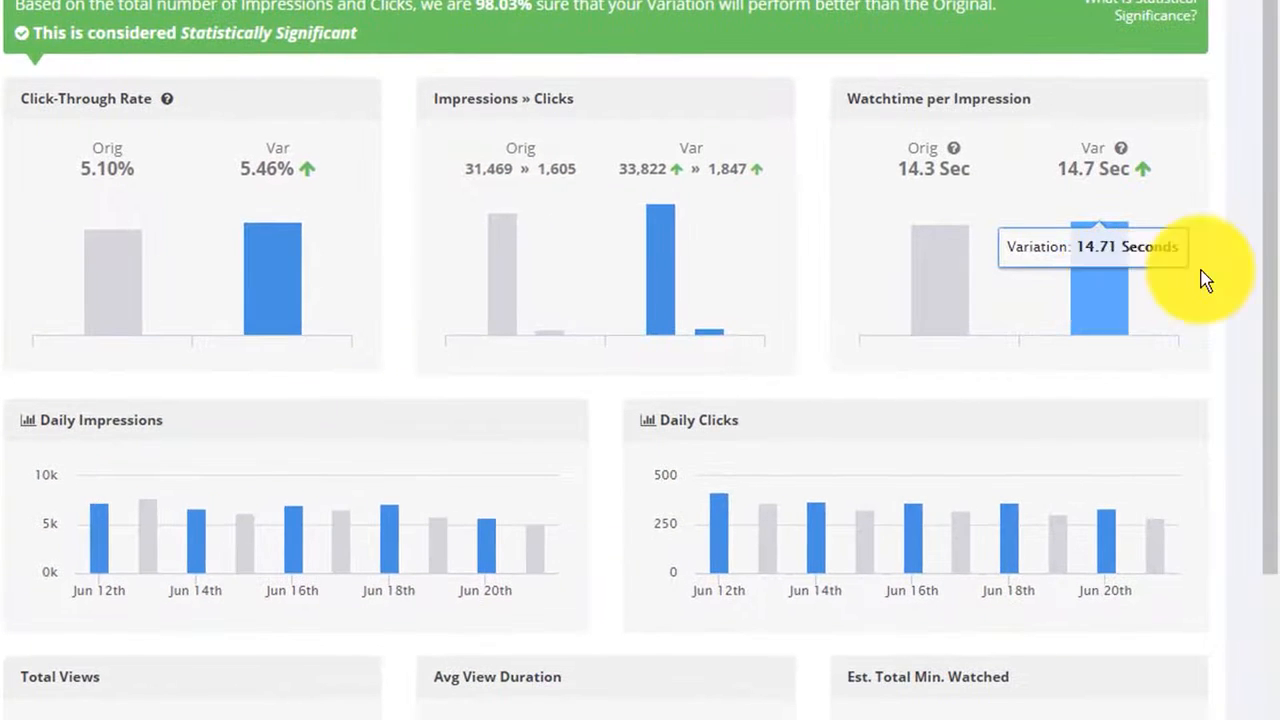
Compare the video-script test's total views, average view duration and estimated total minutes watched between original and variation.
{"action": "scroll", "coordinate": [1206, 277], "scroll_direction": "down", "scroll_amount": 3}
{"action": "scroll", "coordinate": [1224, 186], "scroll_direction": "down", "scroll_amount": 1}
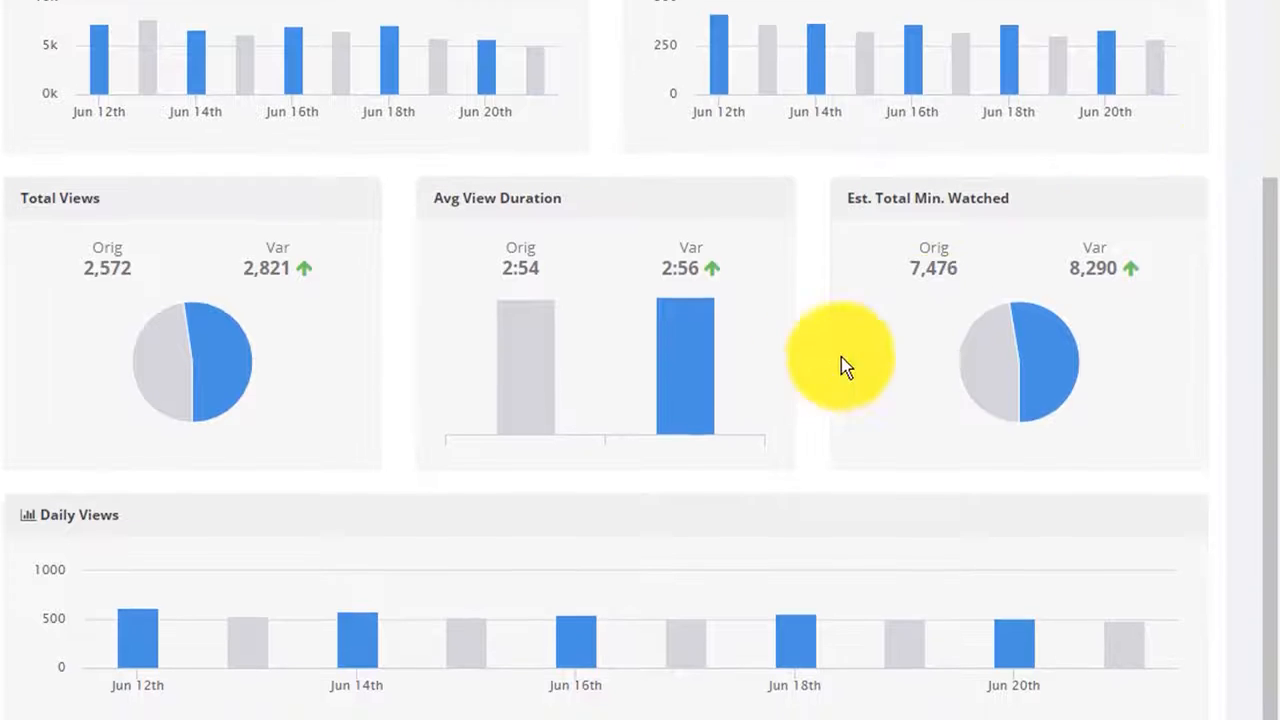
{"action": "mouse_move", "coordinate": [663, 391]}
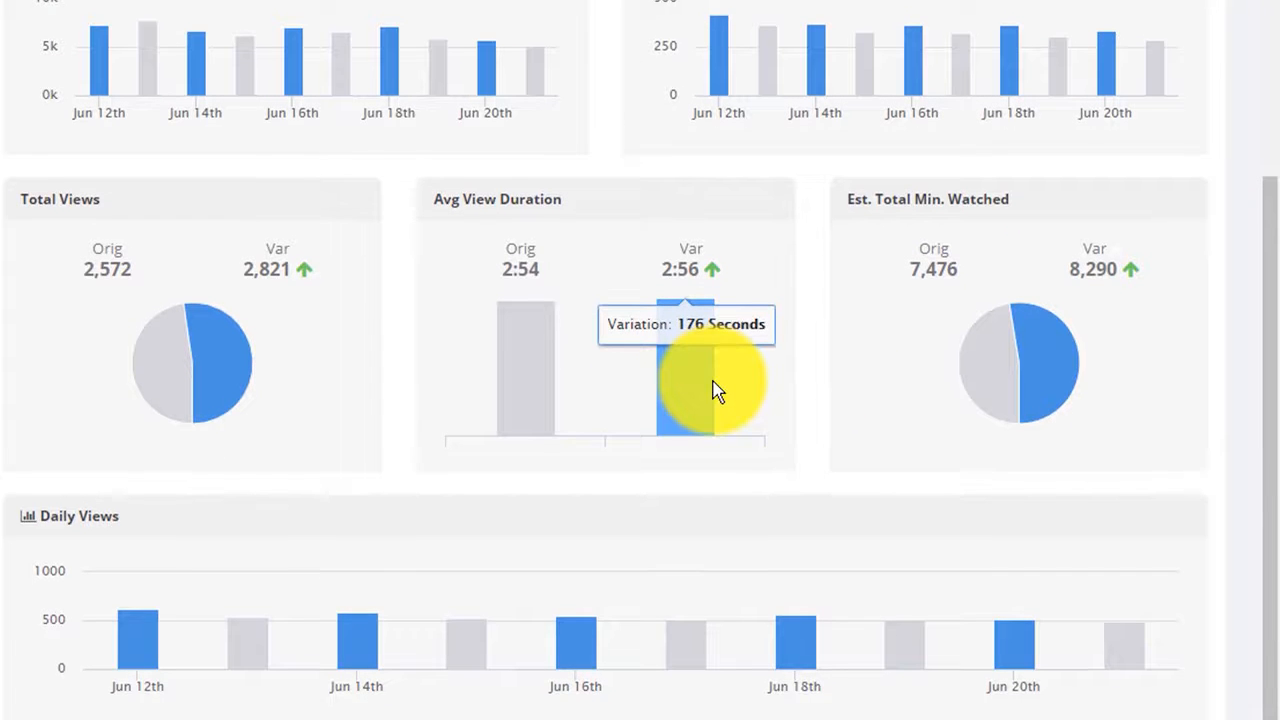
Review the video-script test's daily views and its traffic sources from YouTube Search, Suggested Video and Browse Features.
{"action": "scroll", "coordinate": [716, 390], "scroll_direction": "down", "scroll_amount": 3}
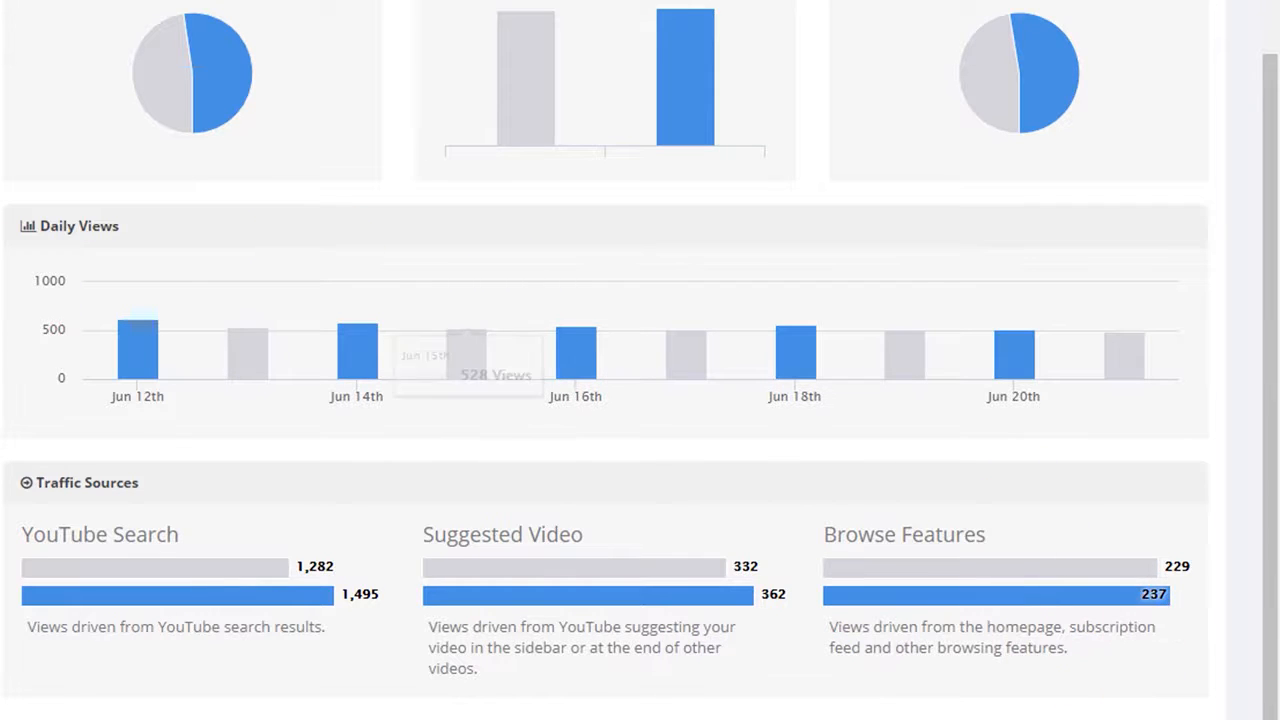
{"action": "scroll", "coordinate": [1166, 595], "scroll_direction": "down", "scroll_amount": 1}
{"action": "scroll", "coordinate": [606, 360], "scroll_direction": "up", "scroll_amount": 2}
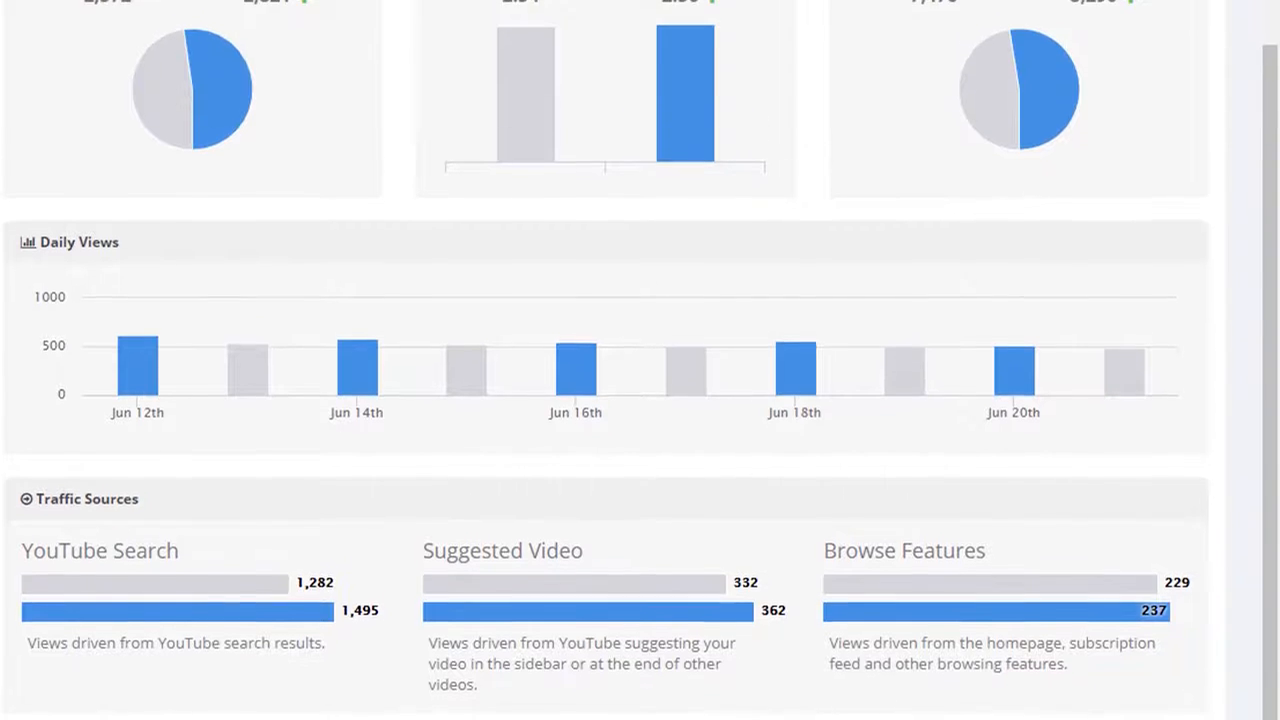